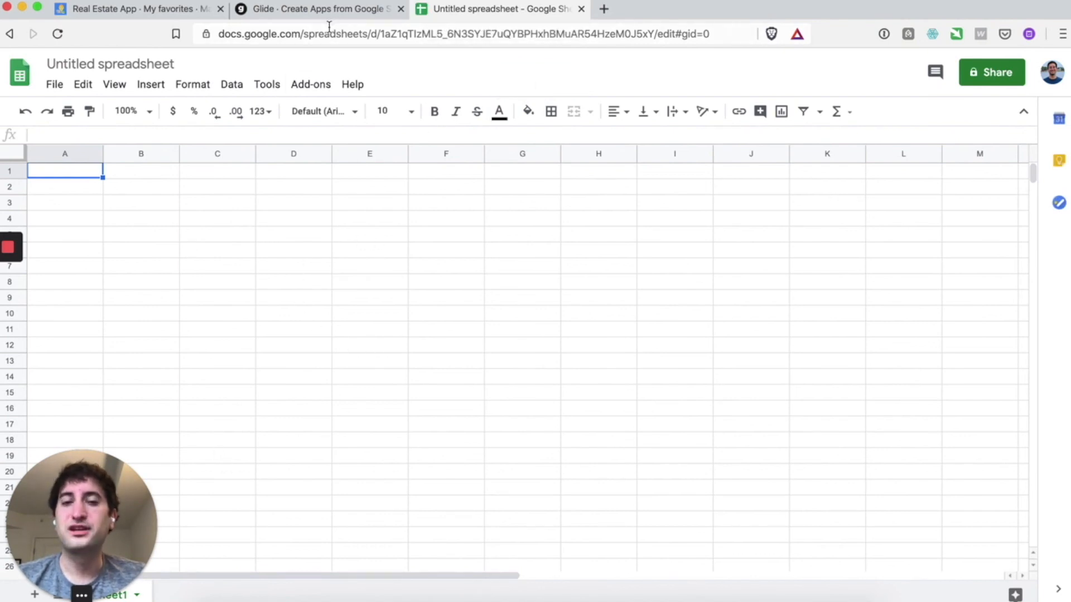
- Open the Real Estate App Demo spreadsheet in a new tab, placed before the untitled spreadsheet
left_click(604, 10)
type("real estate")
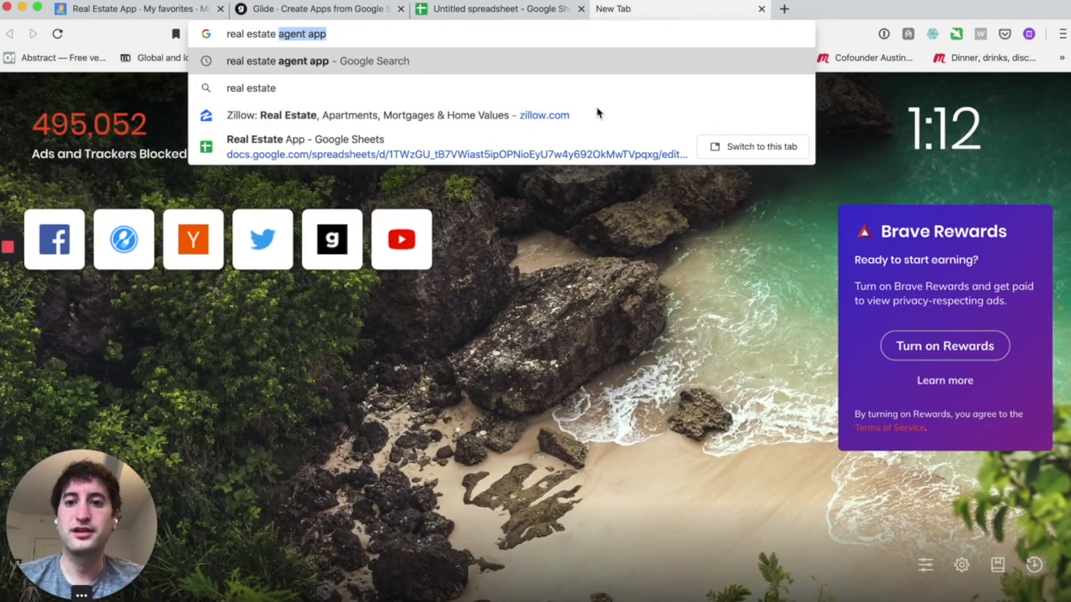
type(" app demo")
key("Down")
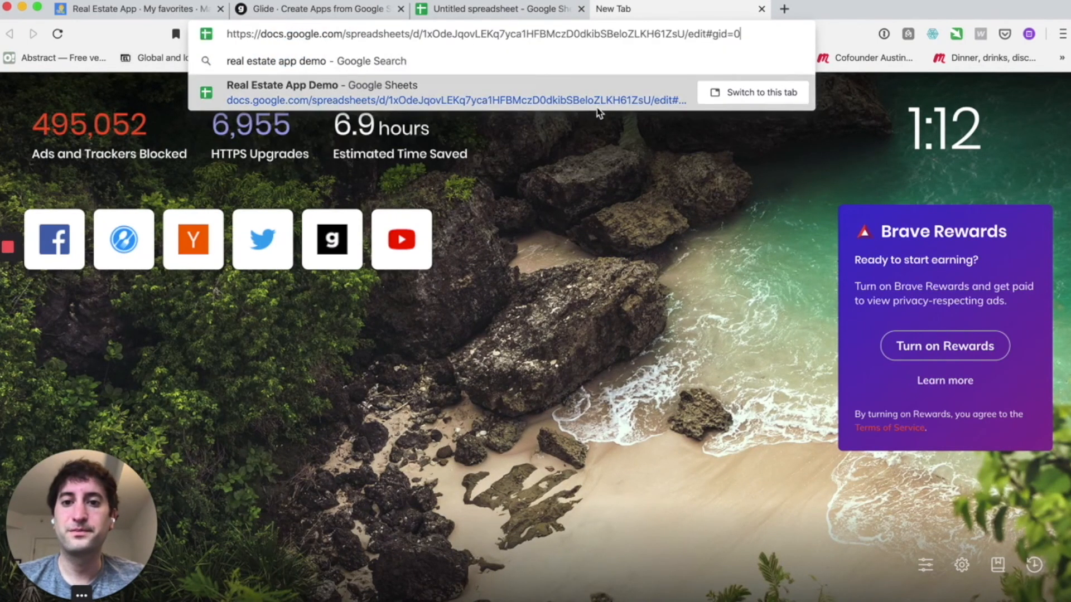
key("Return")
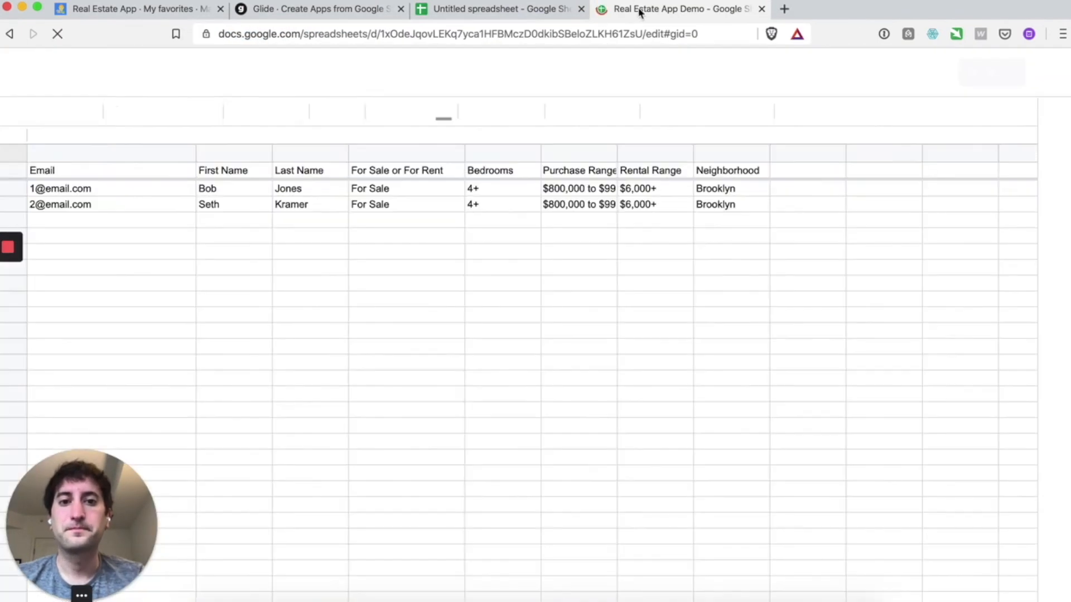
left_click_drag(641, 9, 481, 8)
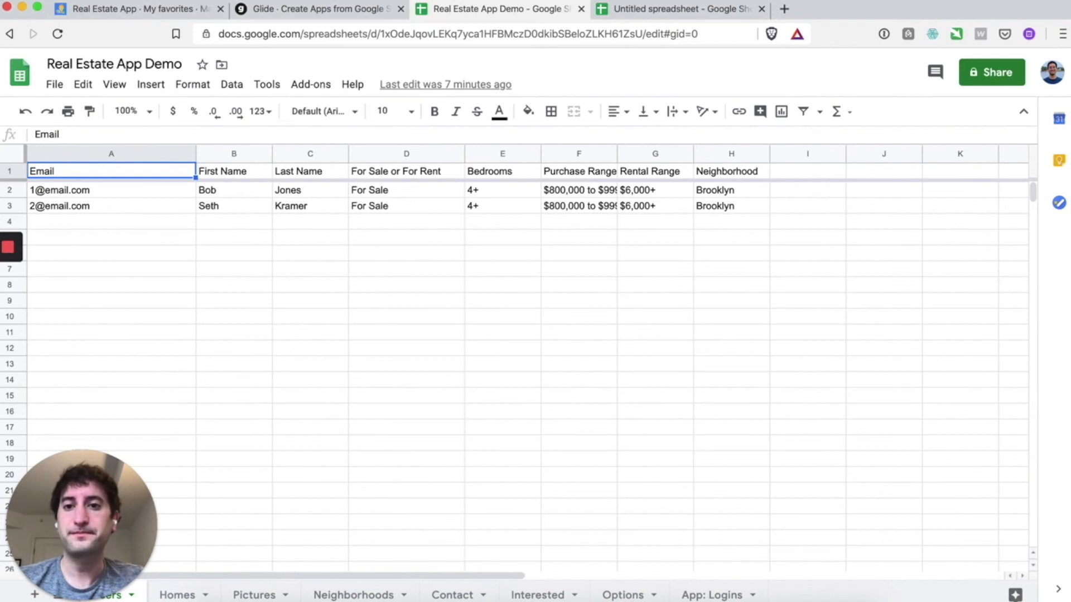
- Switch to the Glide My Apps dashboard
left_click(313, 10)
mouse_move(293, 283)
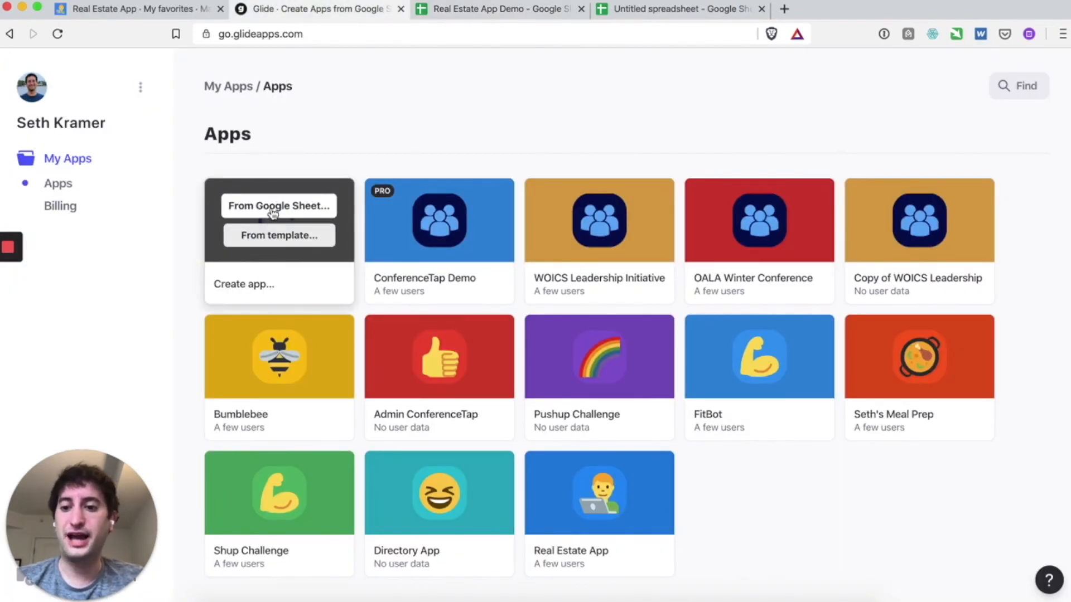
- Preview the Real Estate App's $840,000 for-sale listing, then return to the Real Estate App Demo sheet
left_click(484, 9)
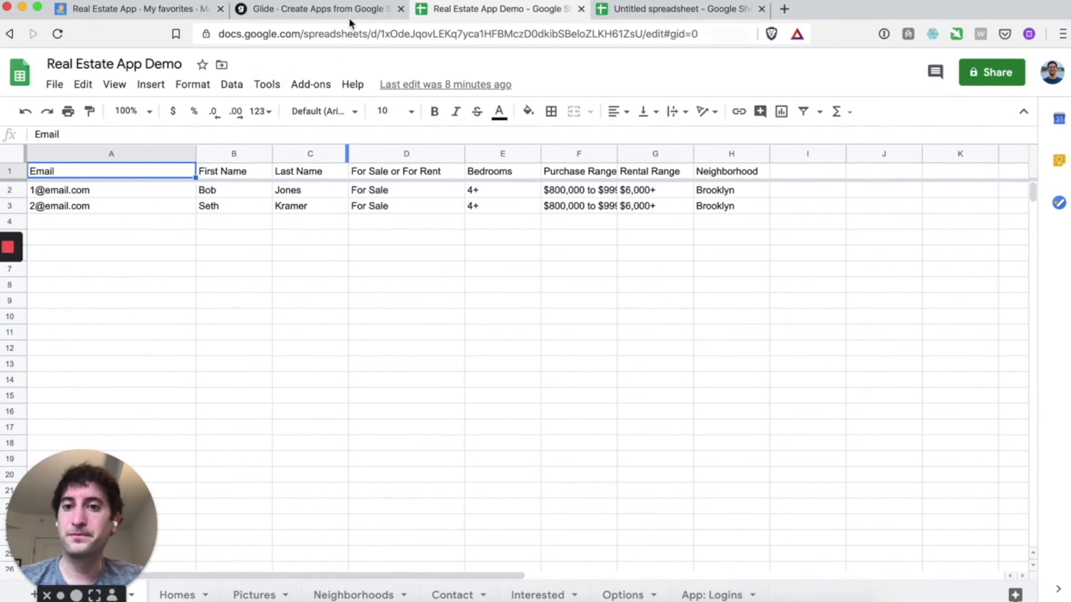
left_click(205, 12)
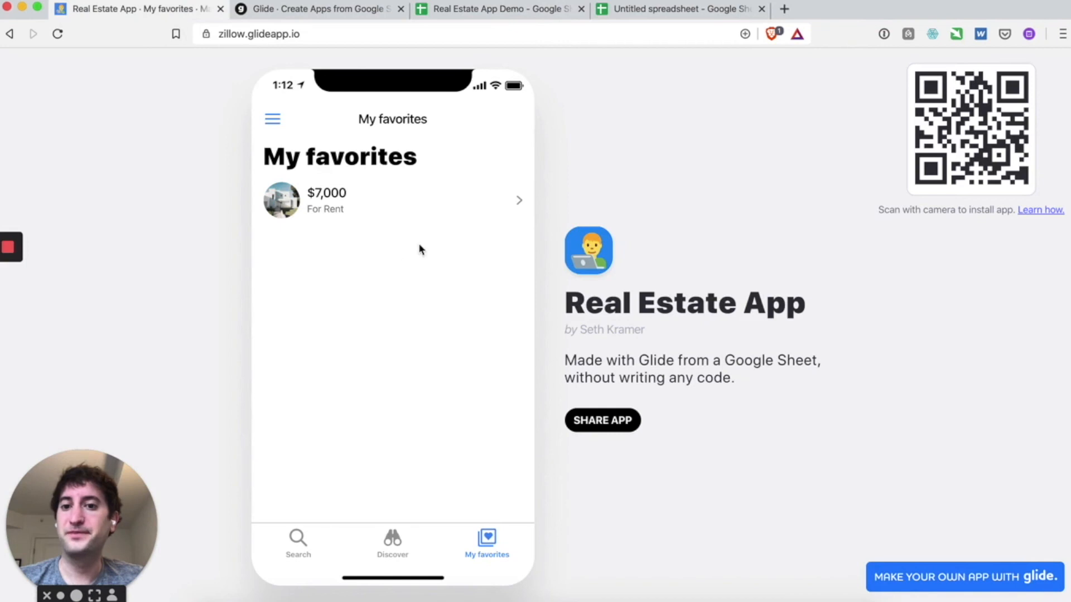
left_click(311, 553)
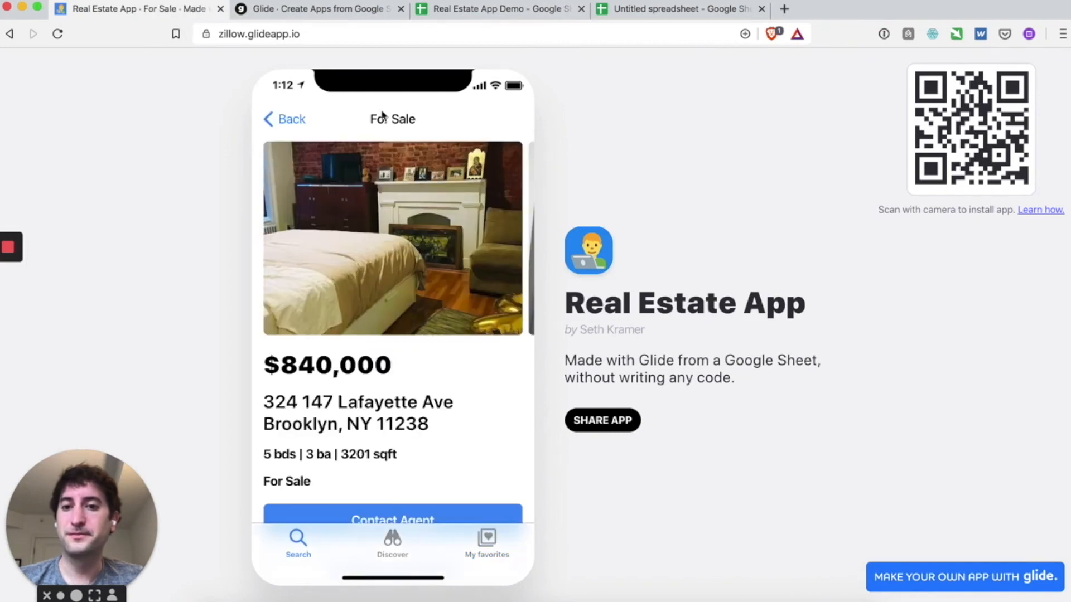
left_click(668, 10)
left_click(490, 11)
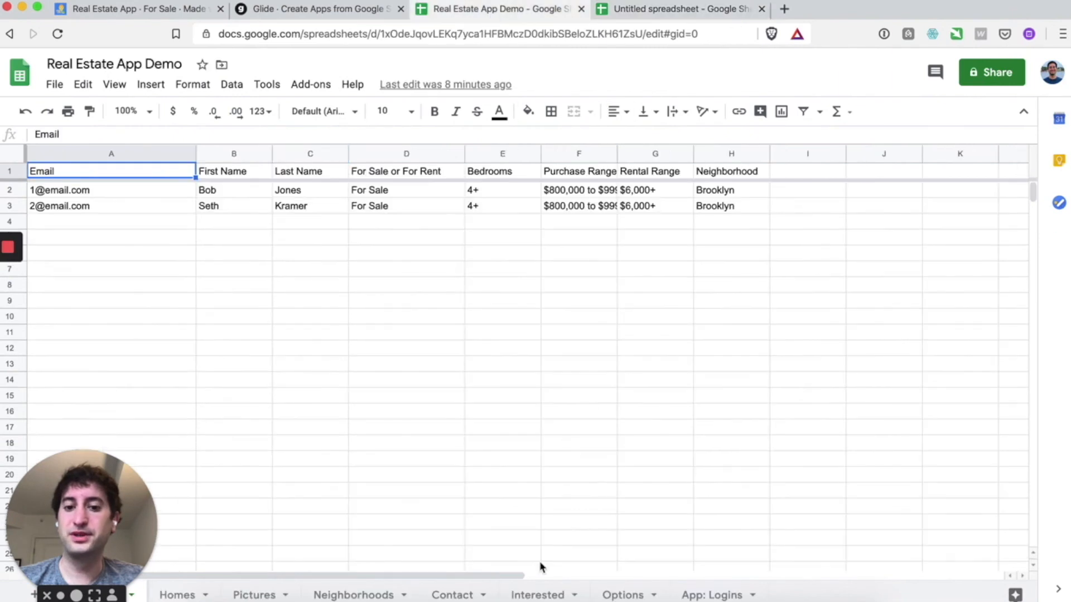
- Open the Homes sheet and look over its Id through Description headers
left_click(175, 595)
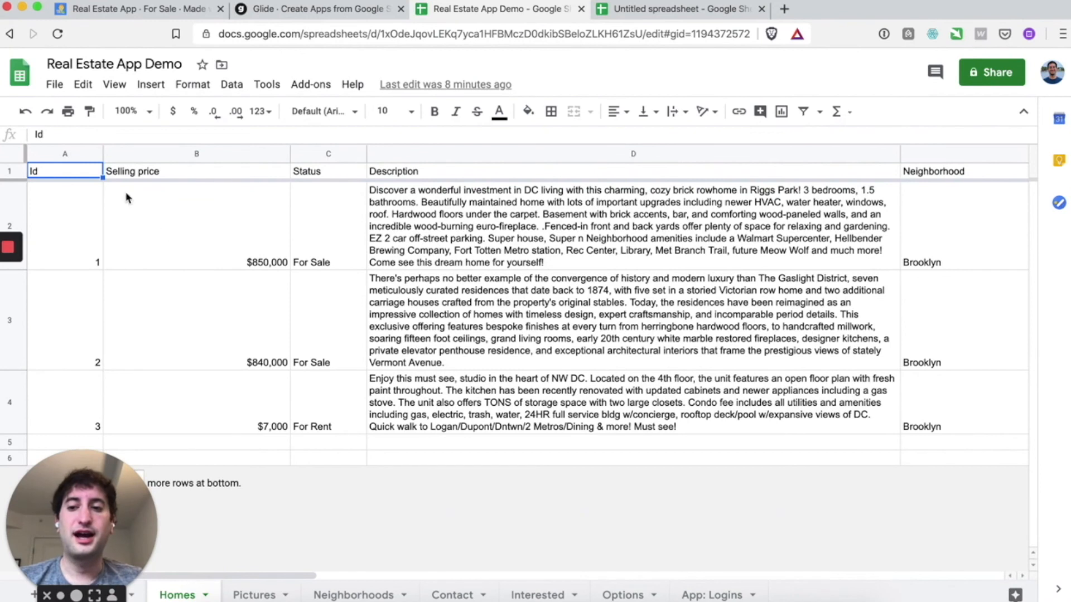
left_click_drag(98, 174, 493, 177)
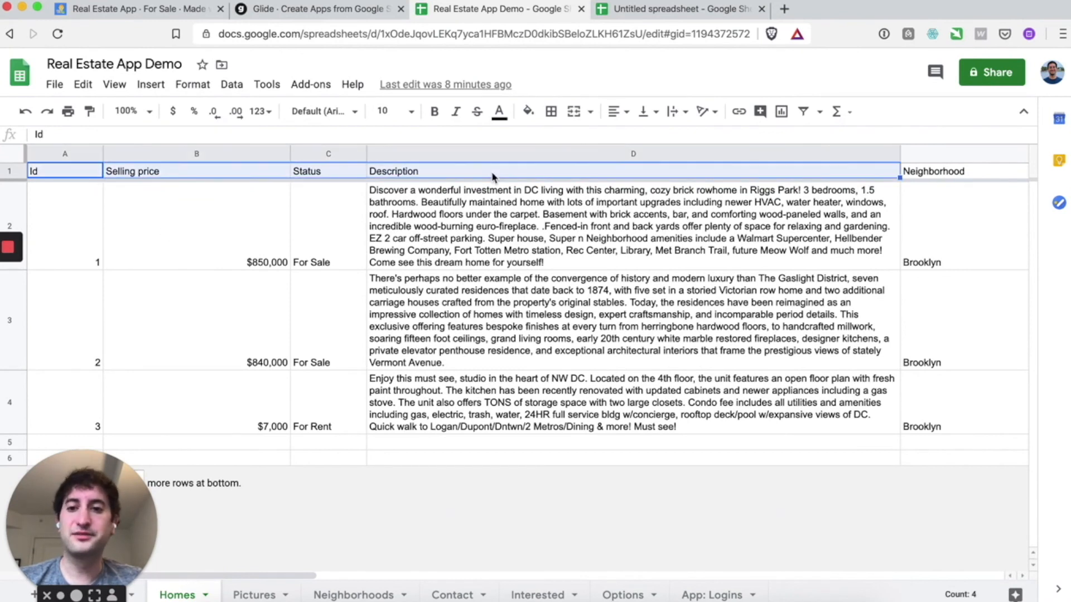
left_click(493, 177)
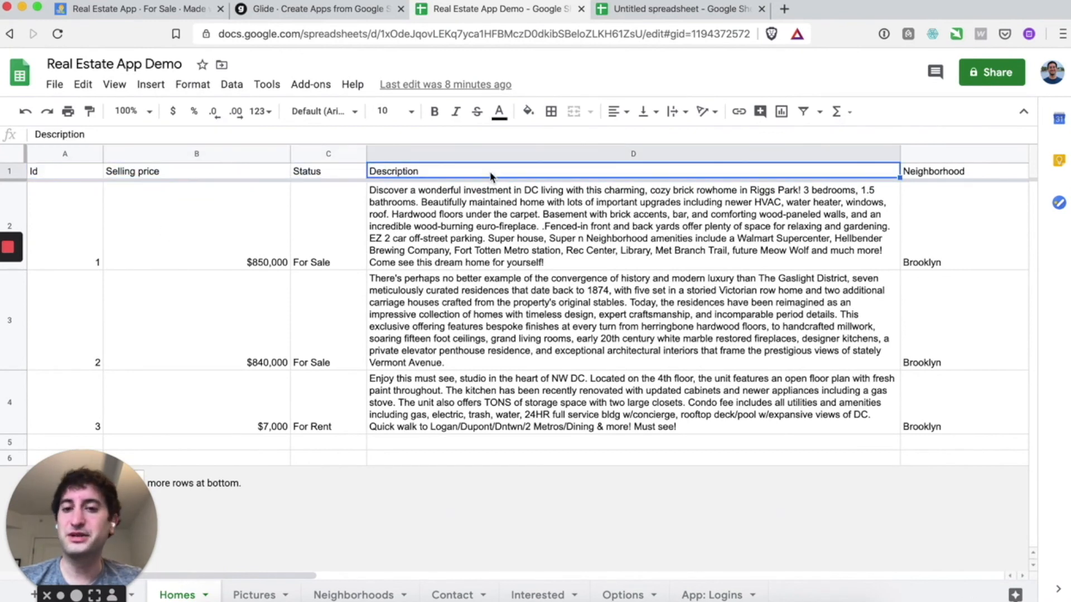
left_click(79, 171)
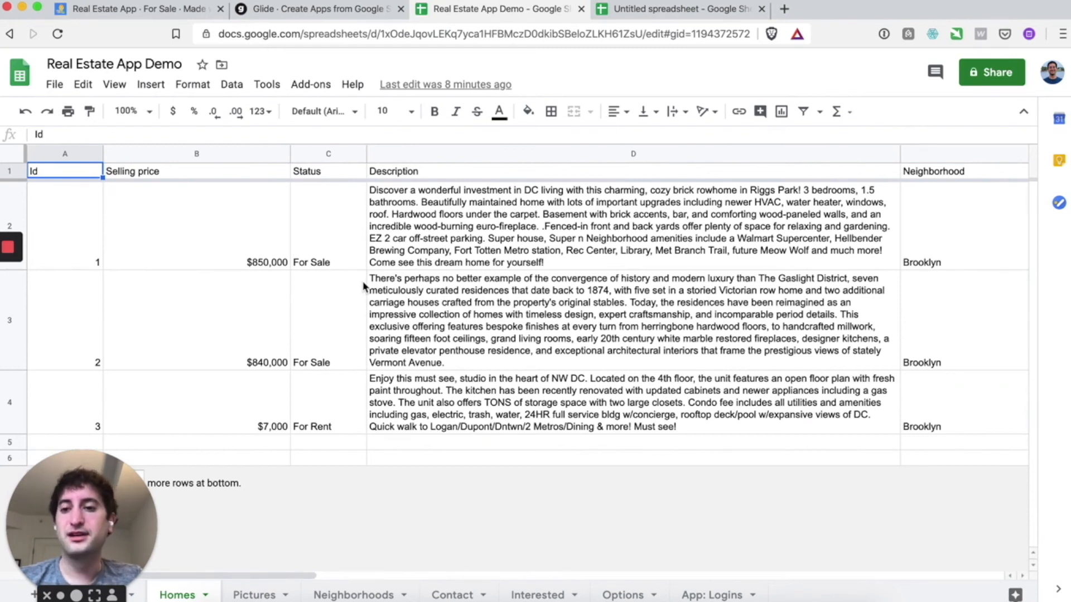
- Check the Id values of the three existing home listings
left_click(76, 218)
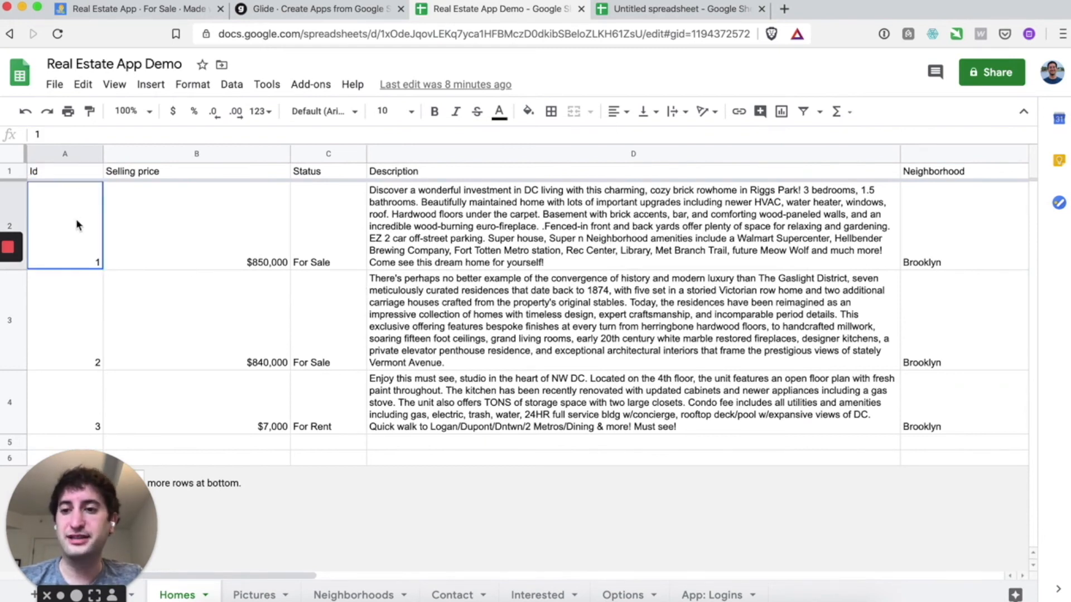
left_click(76, 314)
left_click(79, 390)
left_click(79, 330)
left_click(72, 256)
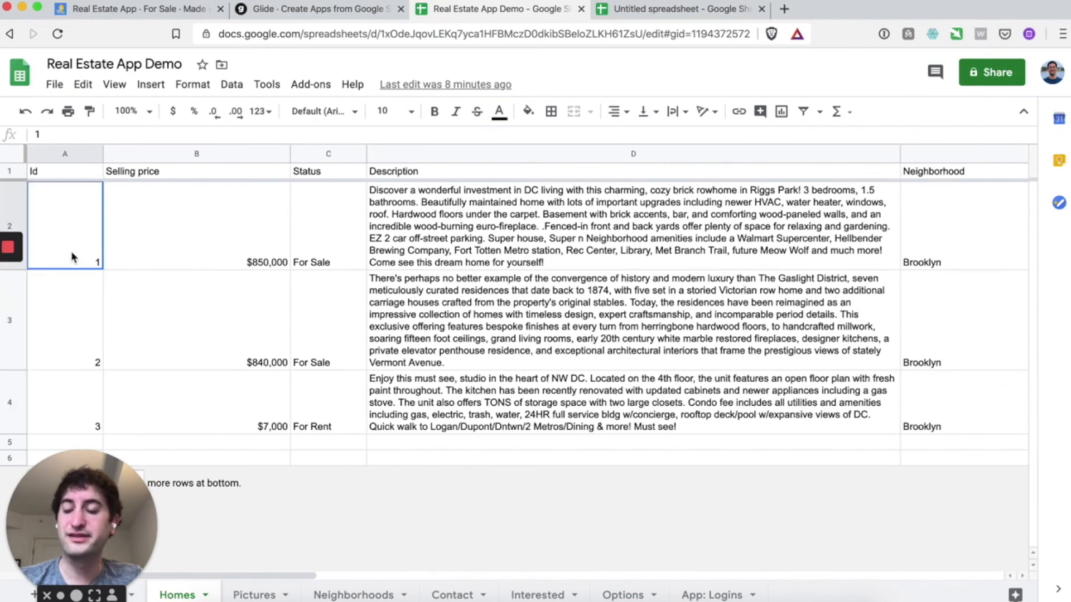
left_click(75, 315)
left_click(74, 393)
left_click(73, 343)
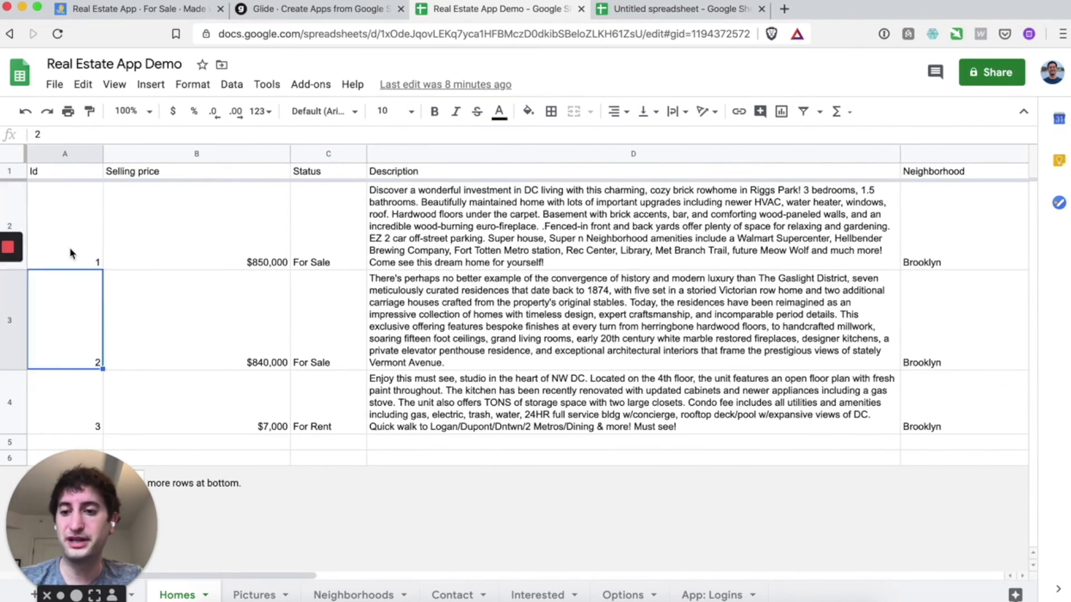
left_click(72, 256)
- Select the Homes header row 1
left_click(66, 174)
left_click(69, 218)
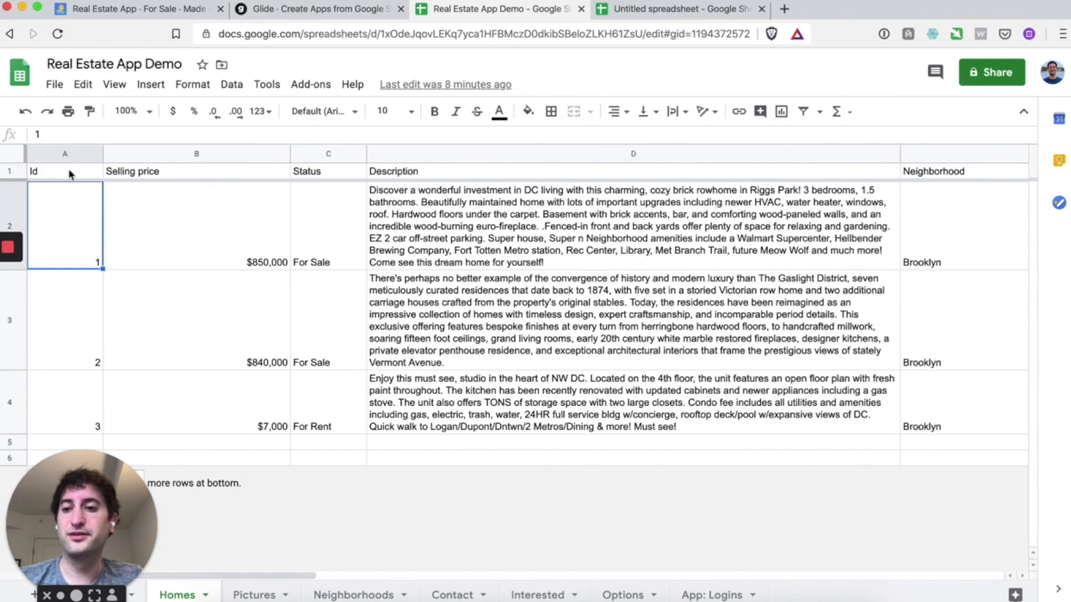
left_click(66, 176)
key("Right")
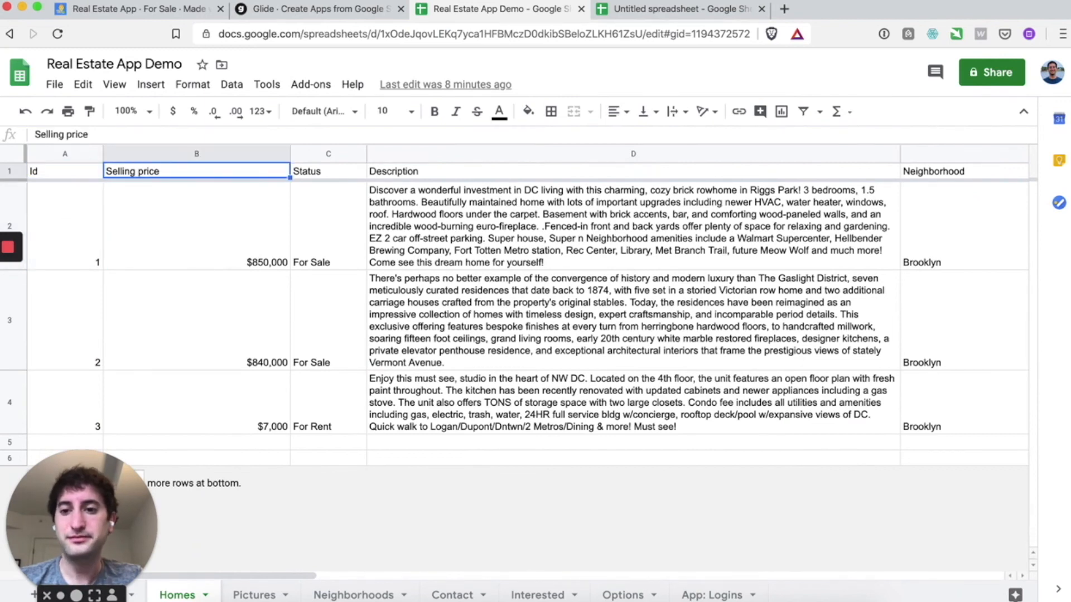
left_click(20, 173)
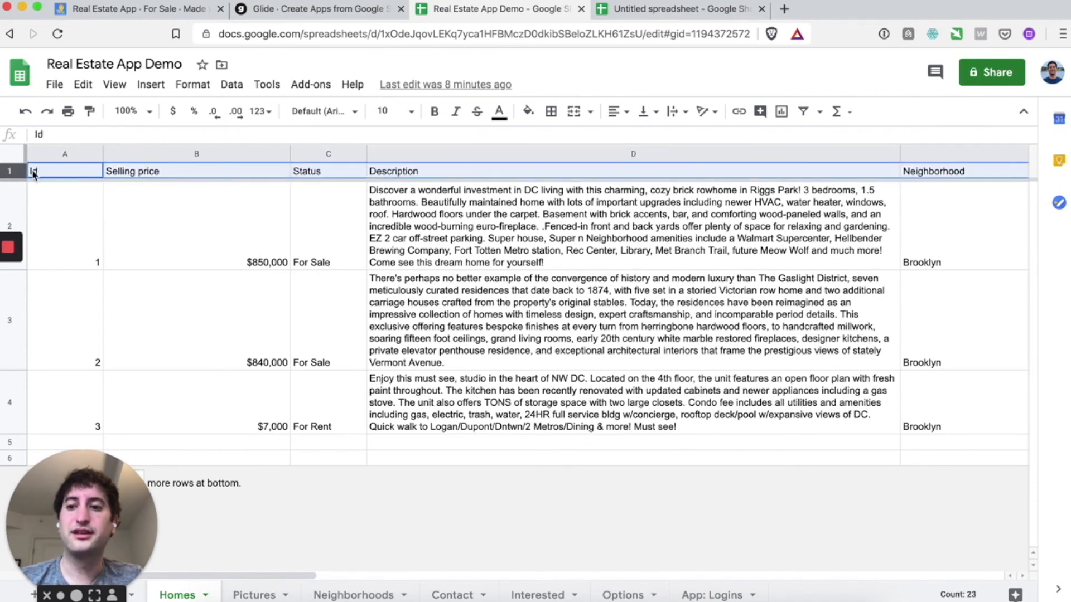
- Fill the Homes header row with orange
left_click(527, 112)
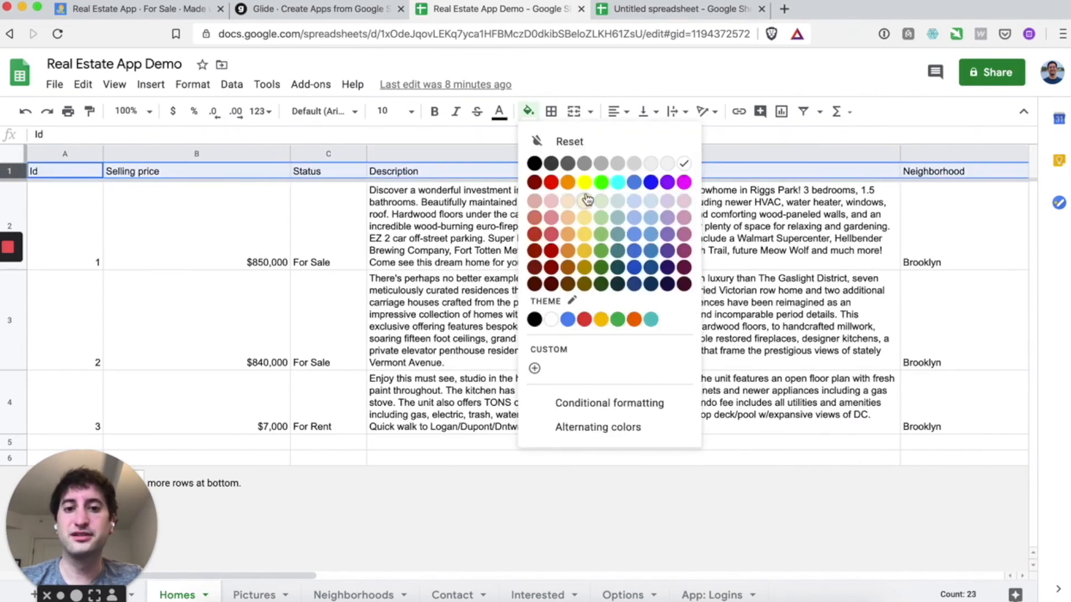
left_click(568, 182)
left_click(457, 254)
- Review the Id, Selling price, Status, Description and Neighborhood headers one by one
left_click_drag(68, 171, 311, 175)
left_click(158, 243)
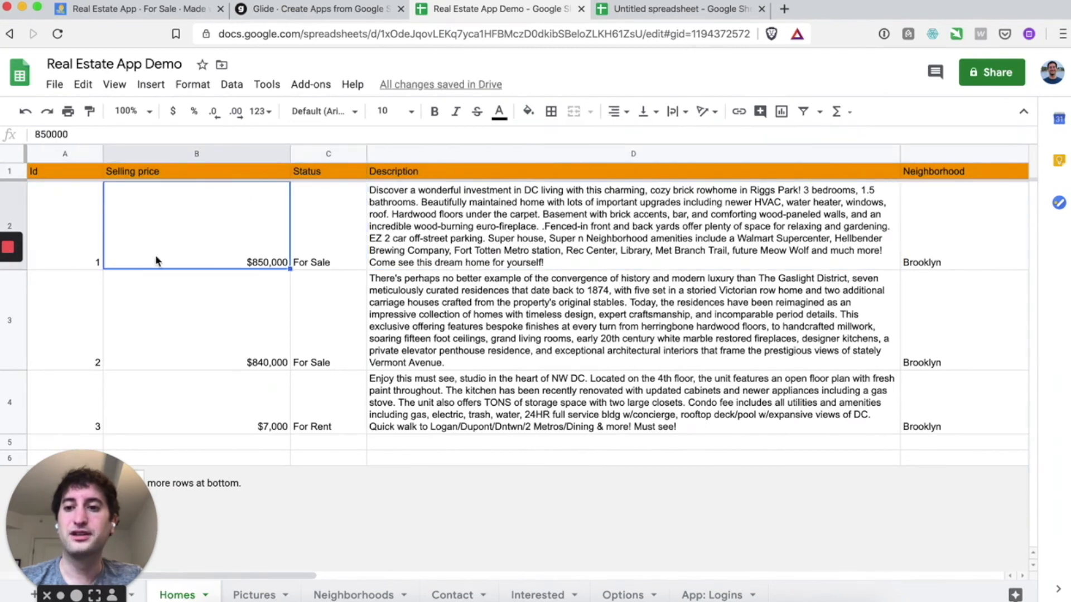
left_click(76, 172)
key("Right")
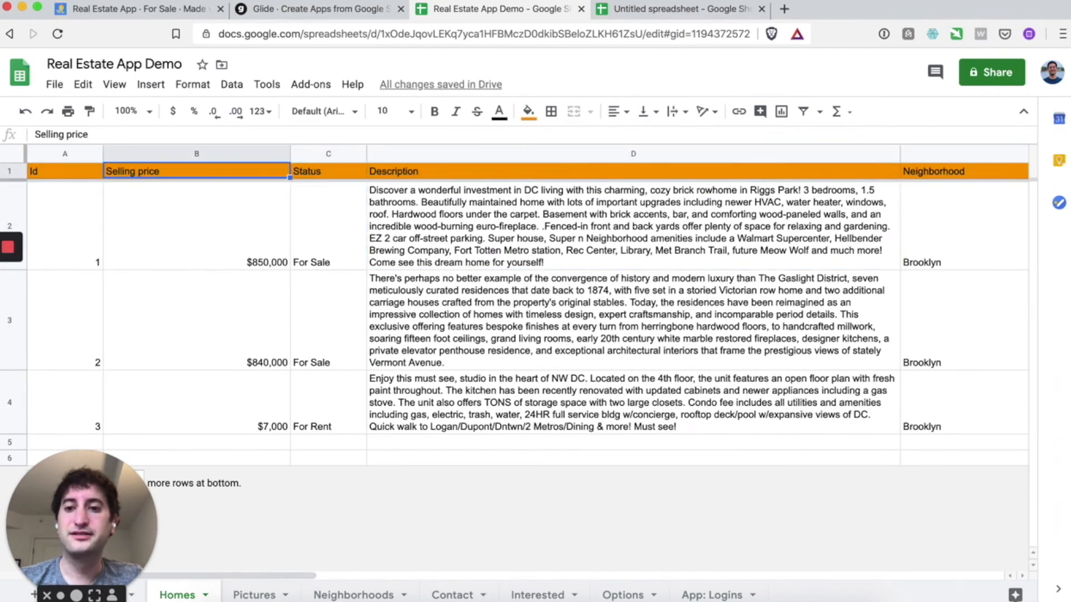
key("Right")
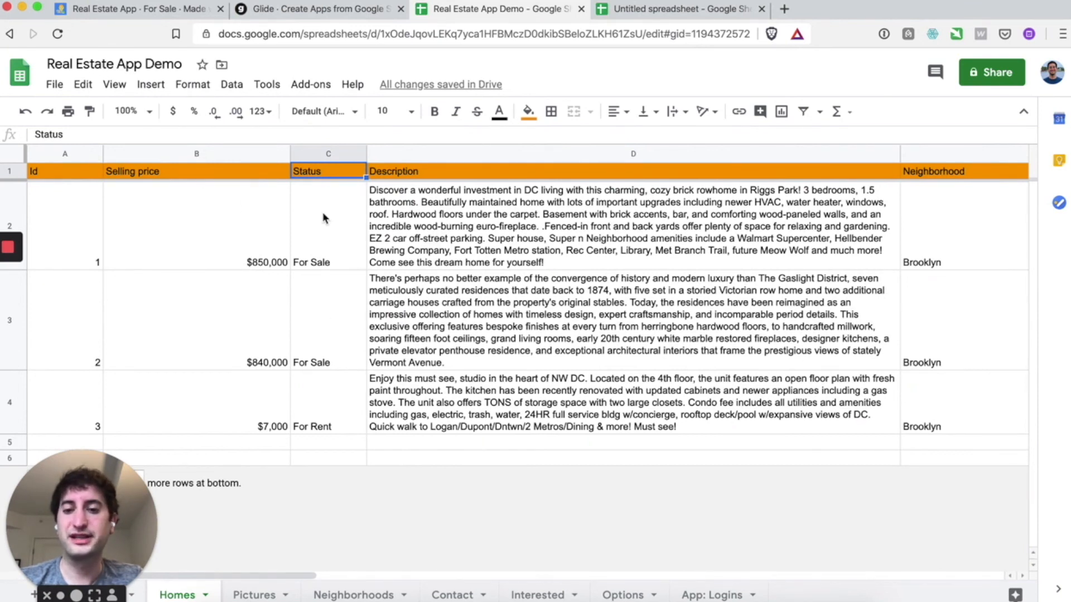
key("Right")
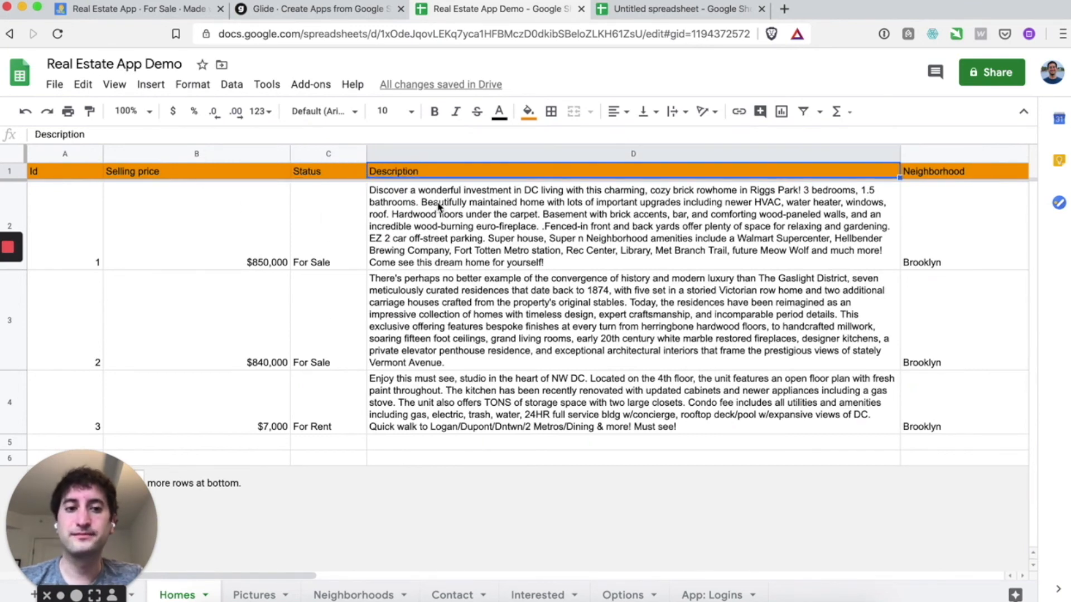
key("Right")
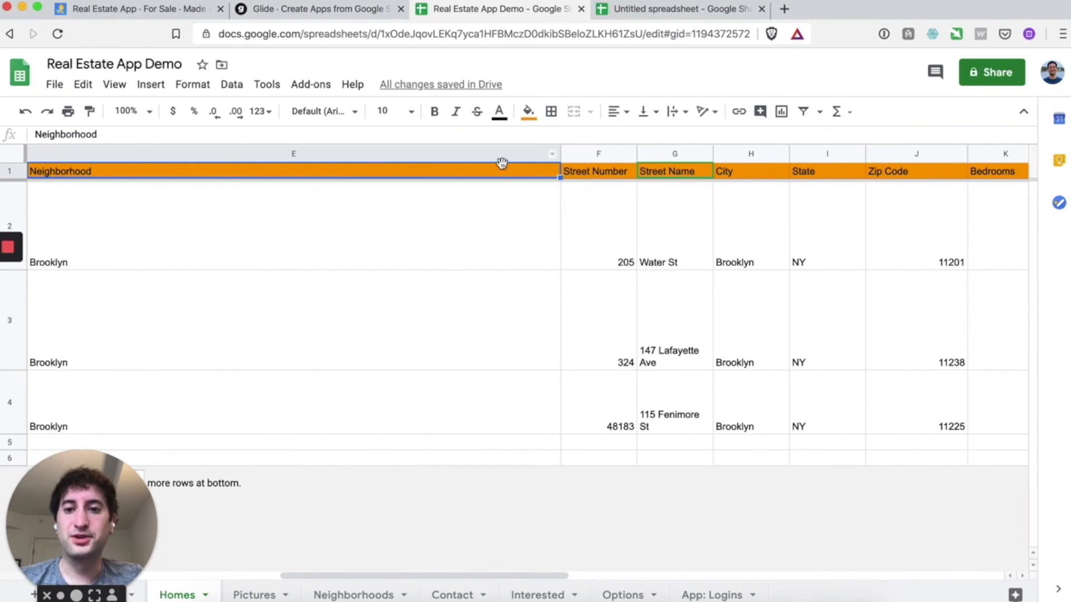
key("Right")
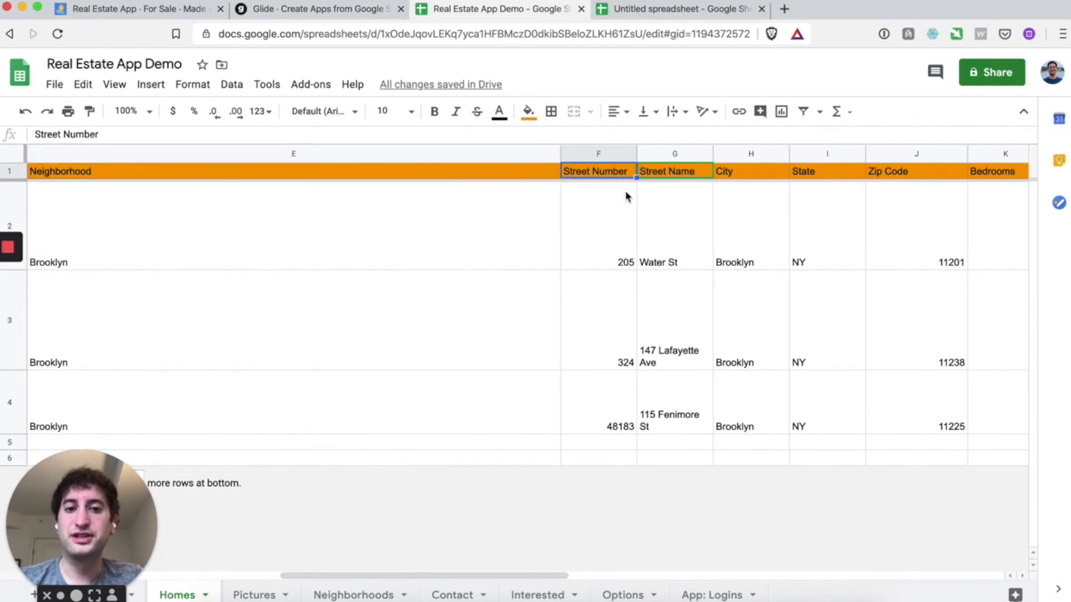
key("Right")
key("Right")
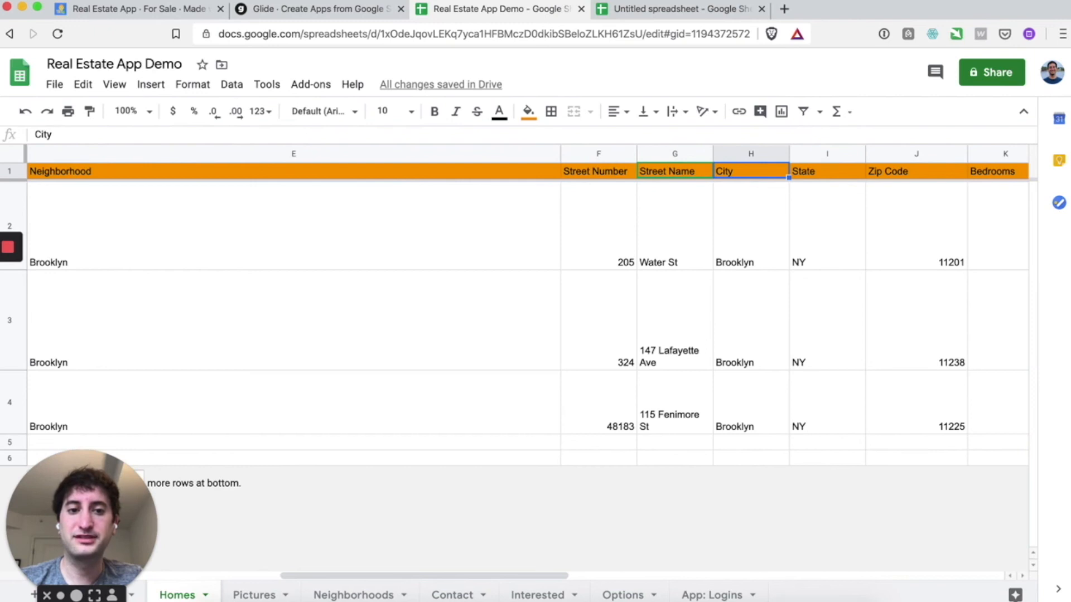
key("Right")
key("Right")
key("Right")
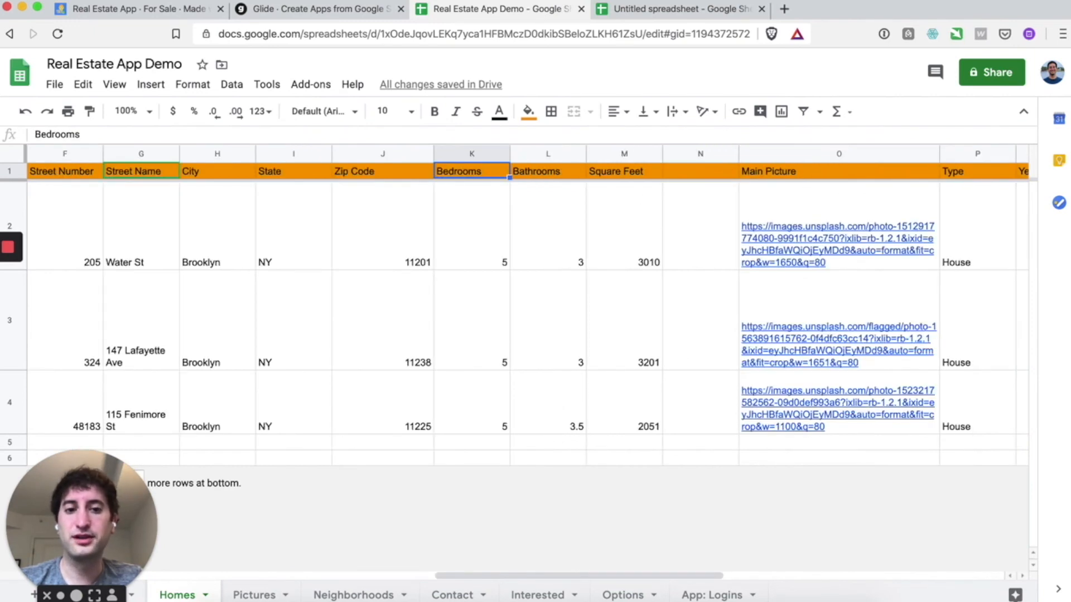
key("Right")
key("Right")
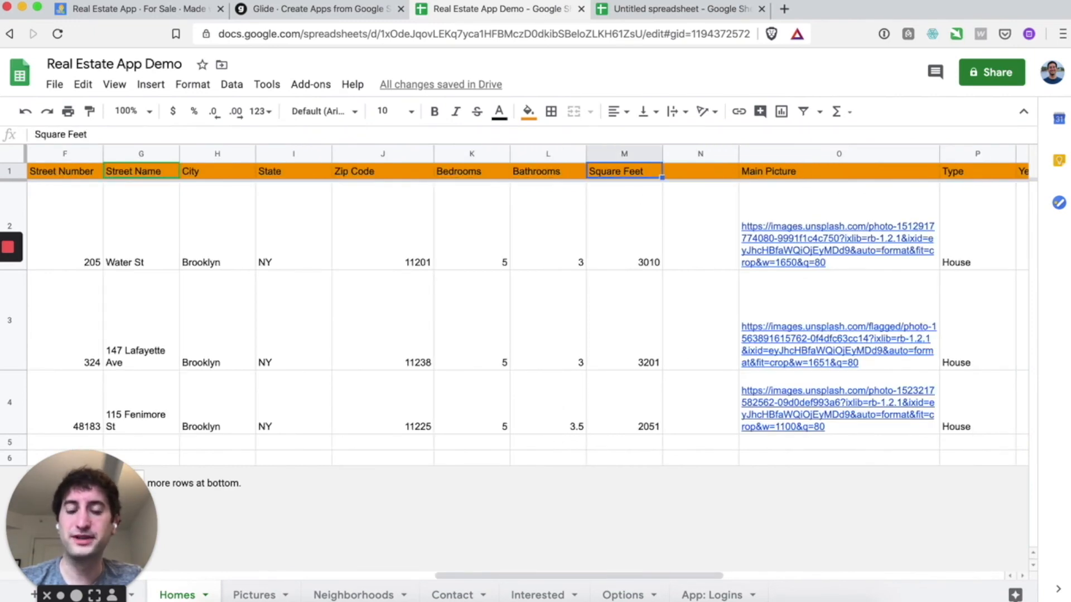
key("Right")
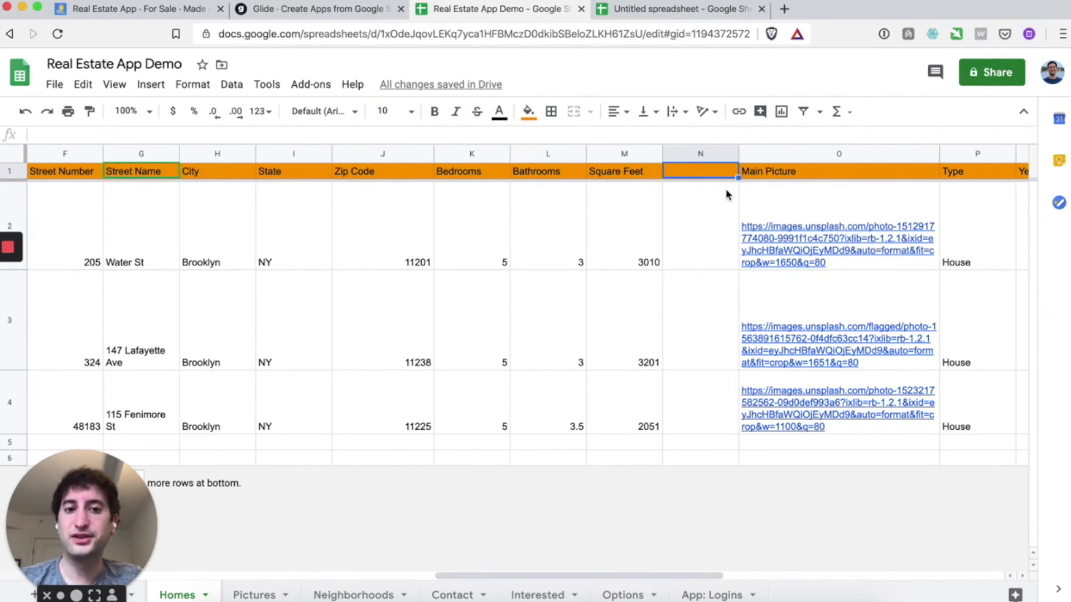
scroll(727, 194, "right", 5)
left_click(642, 174)
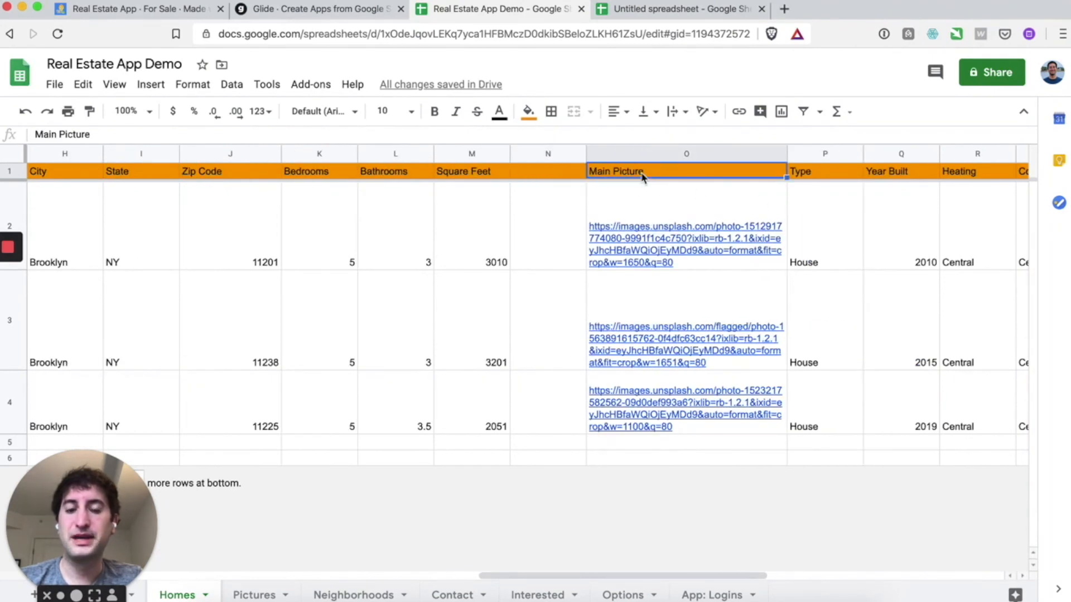
left_click(675, 213)
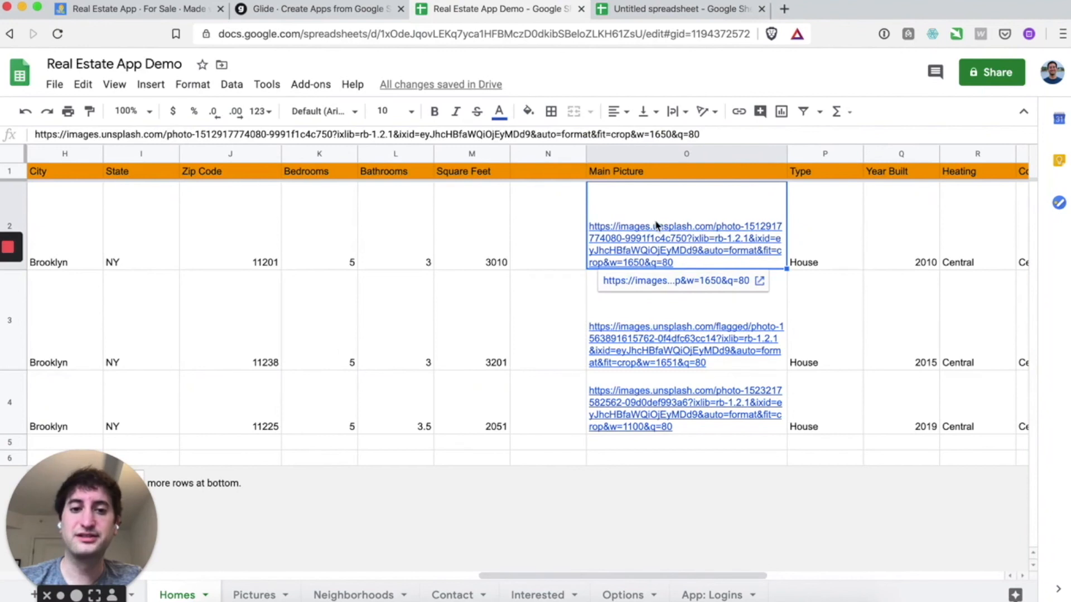
key("Right")
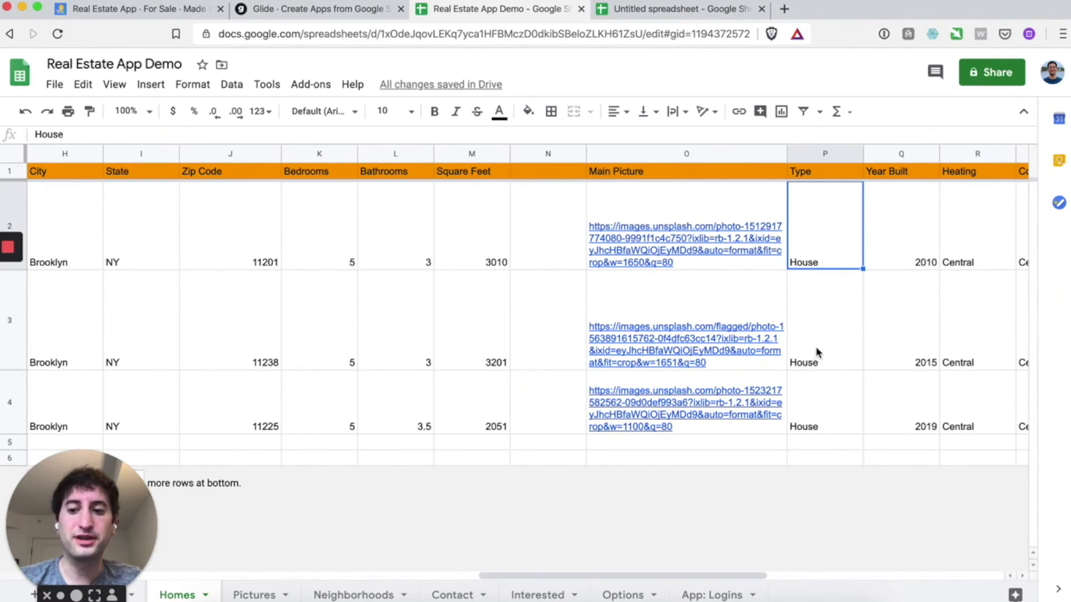
key("Right")
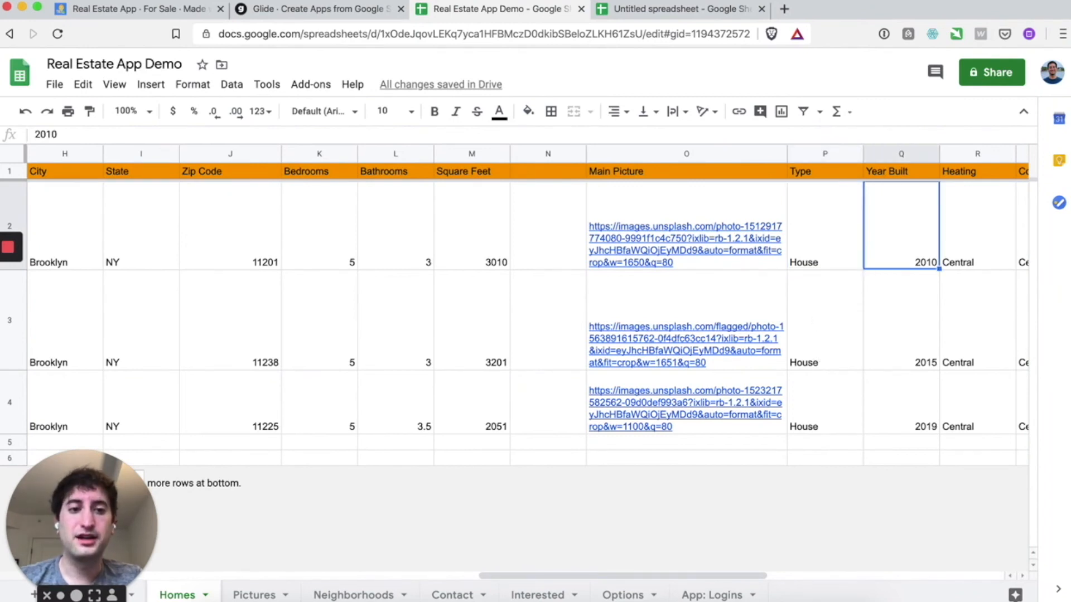
left_click(898, 174)
key("Right")
key("Right")
key("Right")
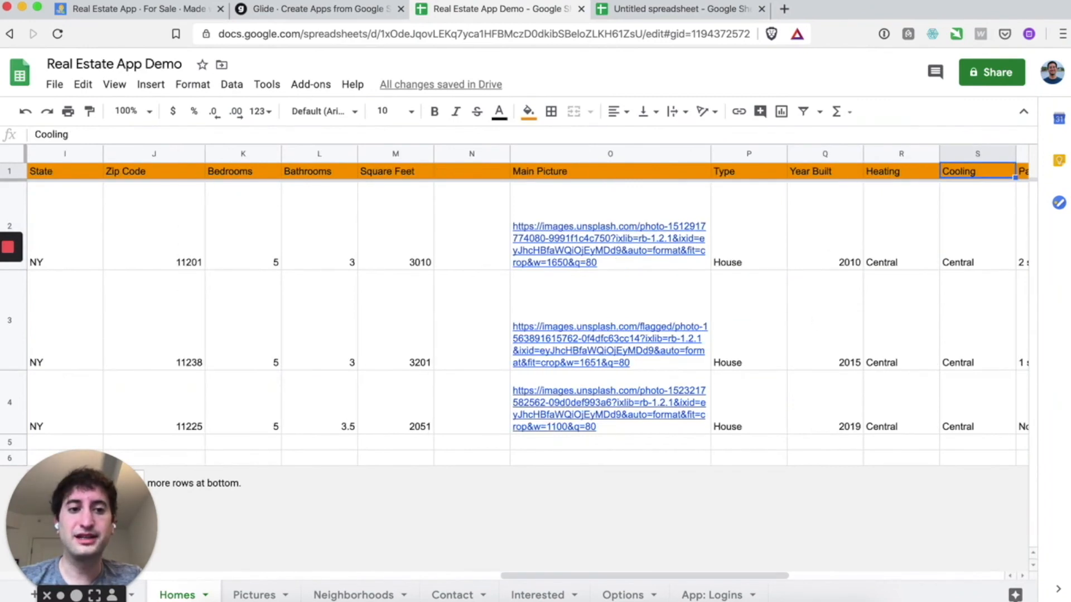
key("Right")
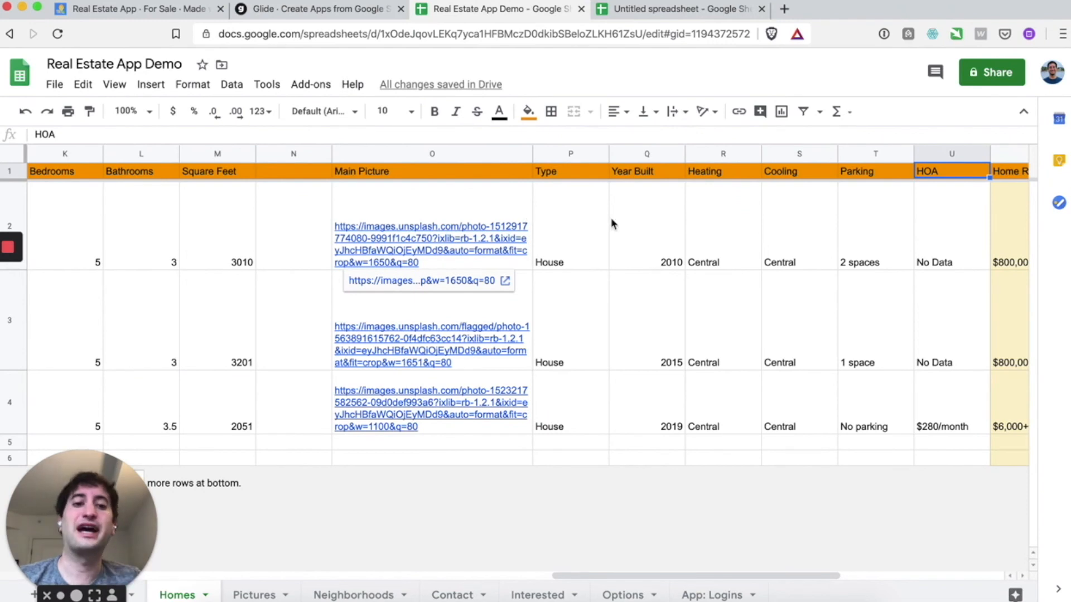
left_click_drag(940, 240, 12, 416)
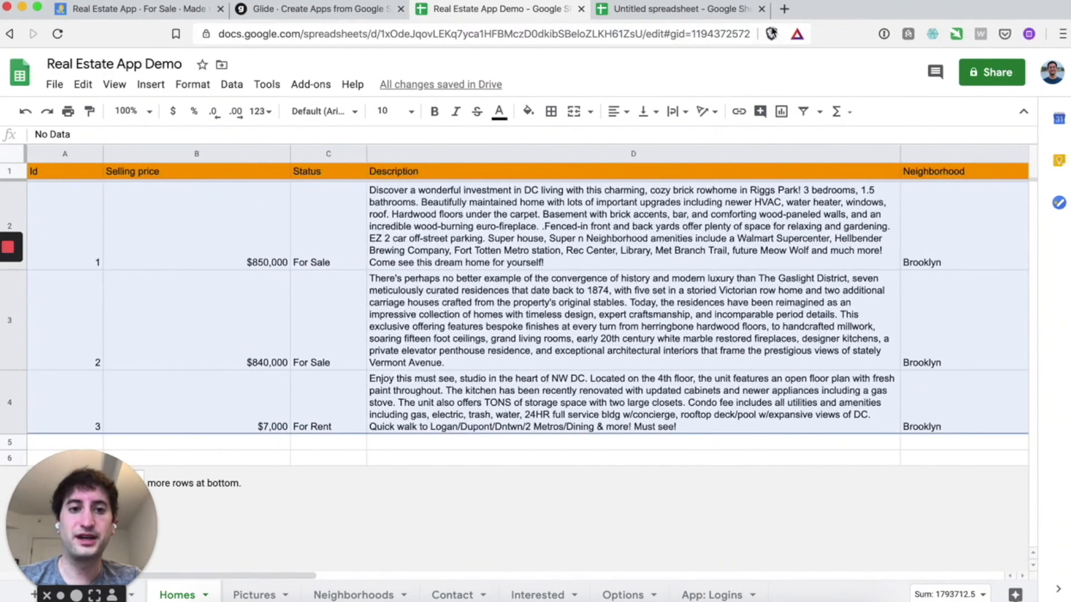
- Open zillow.com in a new tab, placed before the untitled spreadsheet
left_click(784, 10)
type("zillow.com")
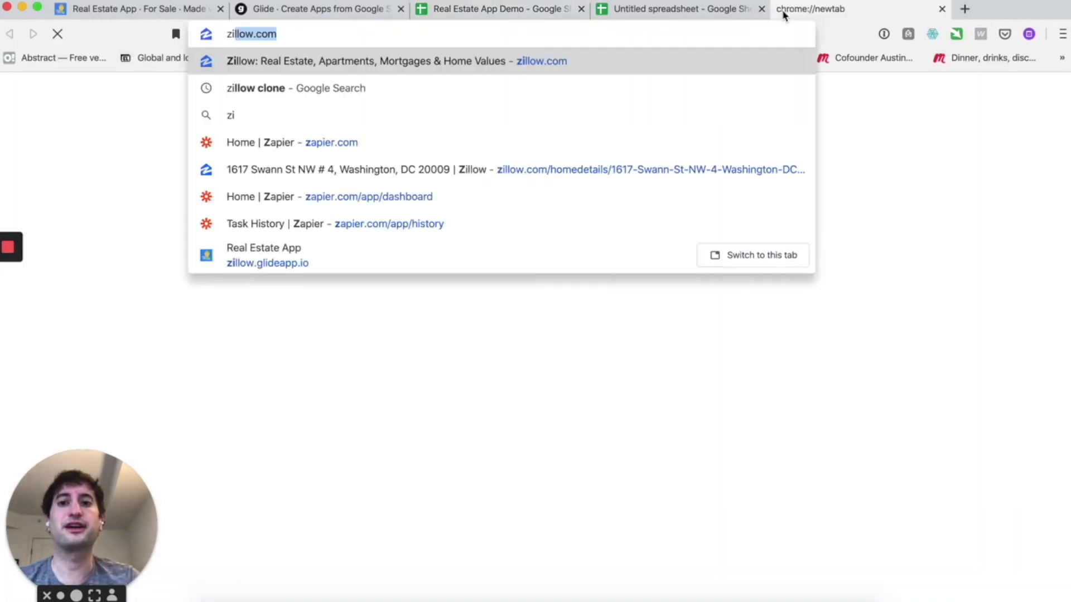
key("Return")
left_click_drag(789, 15, 672, 11)
- Search Zillow for homes for sale in New York, NY
left_click(502, 253)
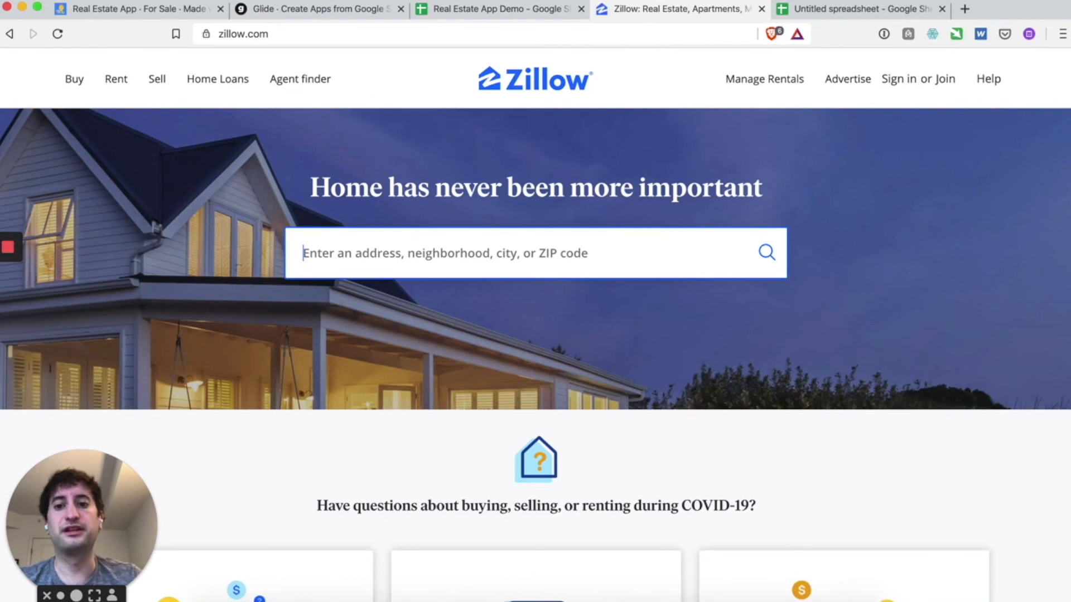
type("new york city")
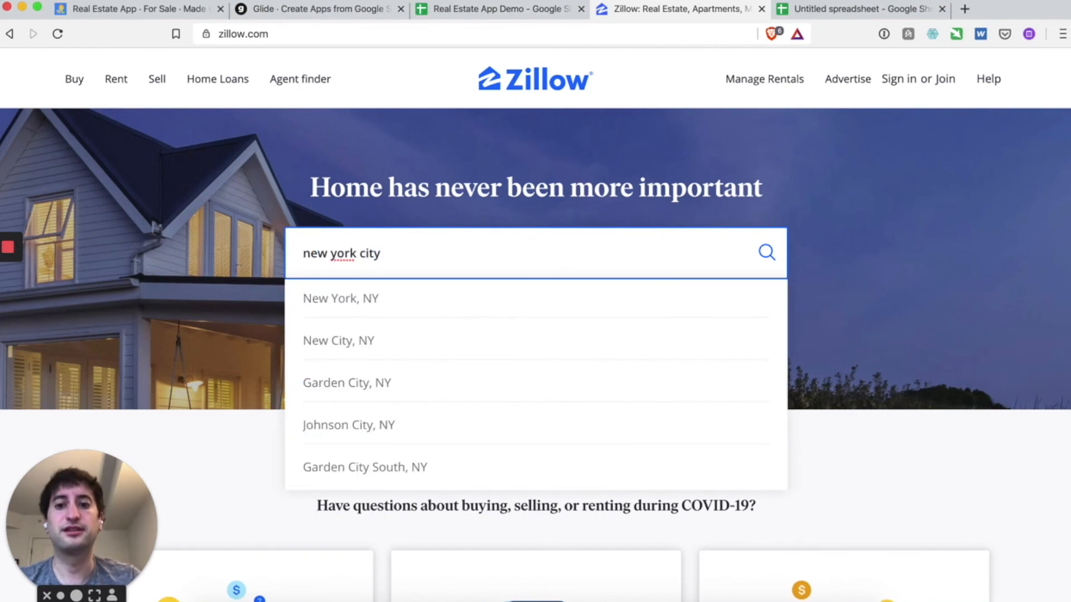
left_click(352, 343)
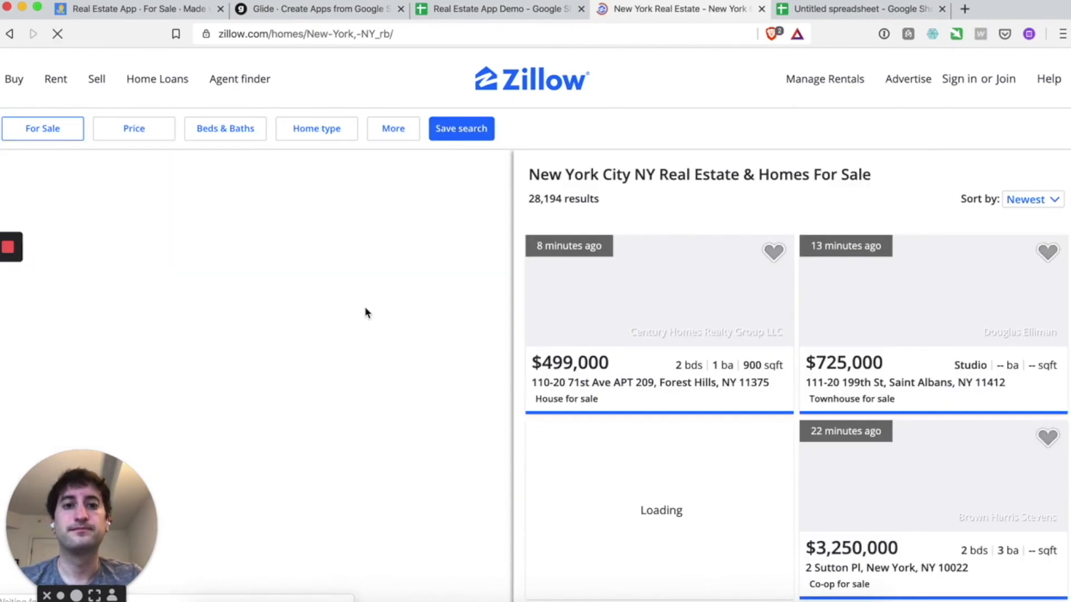
scroll(606, 285, "down", 2)
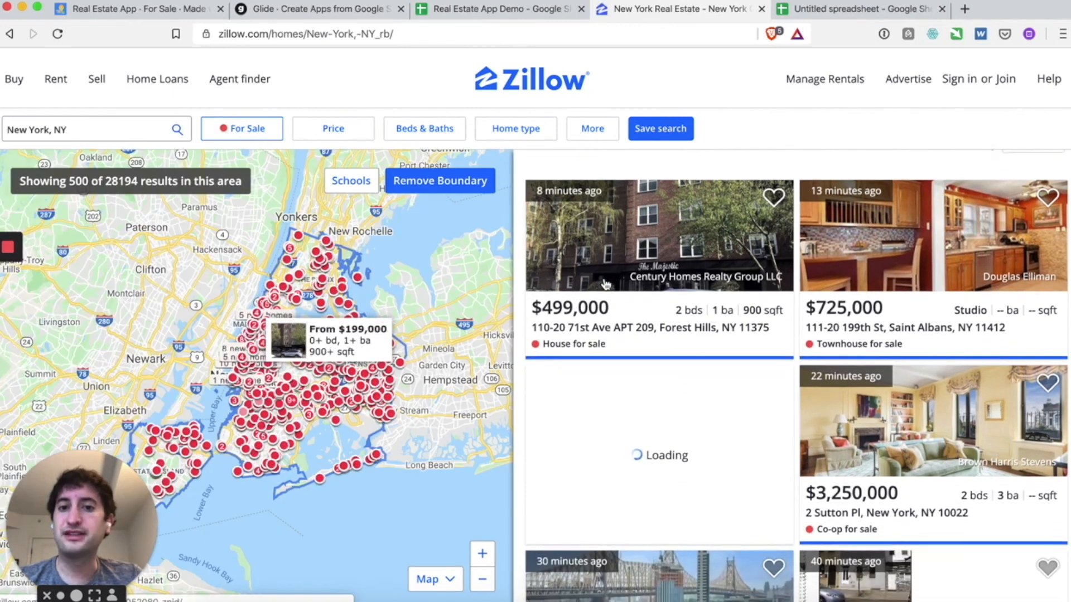
- Back in the Homes sheet, select the three existing listings' data
left_click(481, 14)
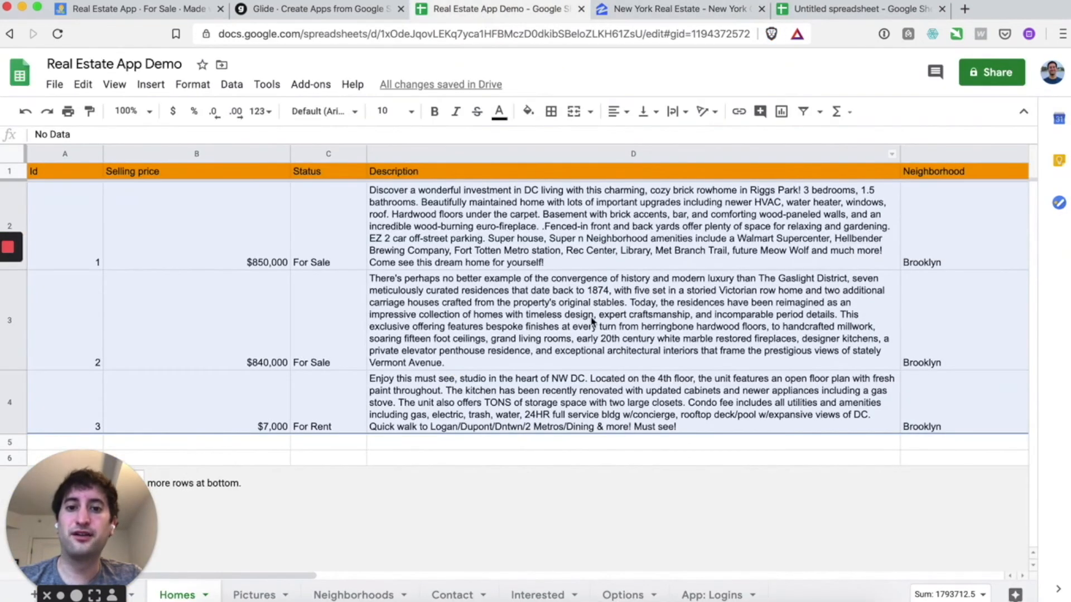
left_click(632, 320)
left_click_drag(92, 237, 948, 431)
- Inspect the computed Home Range, Full Address and Full Details block V1:X5
scroll(948, 430, "right", 5)
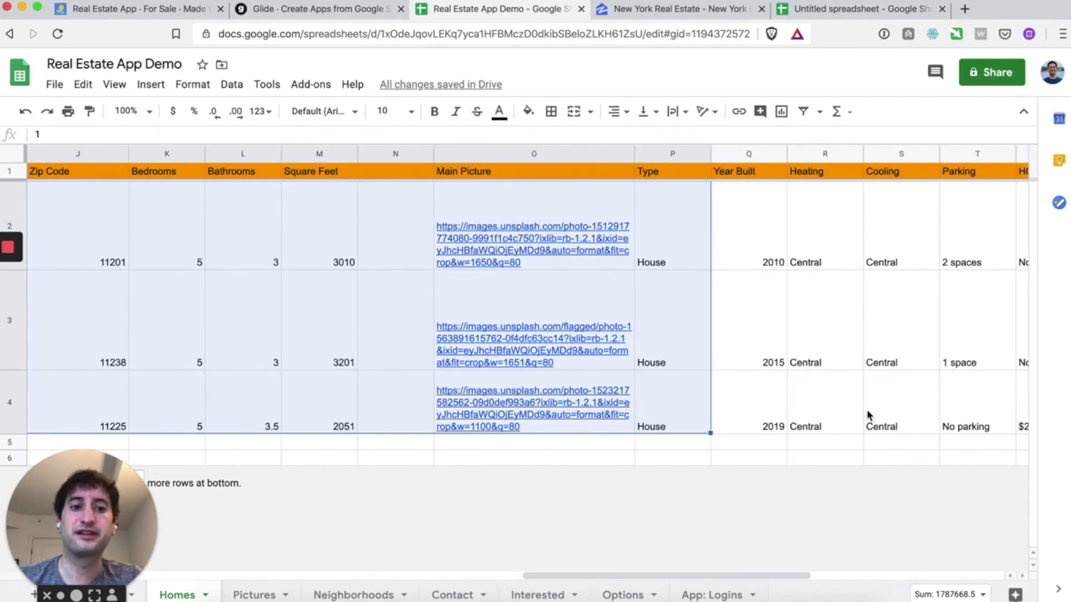
scroll(867, 419, "left", 10)
scroll(868, 415, "left", 2)
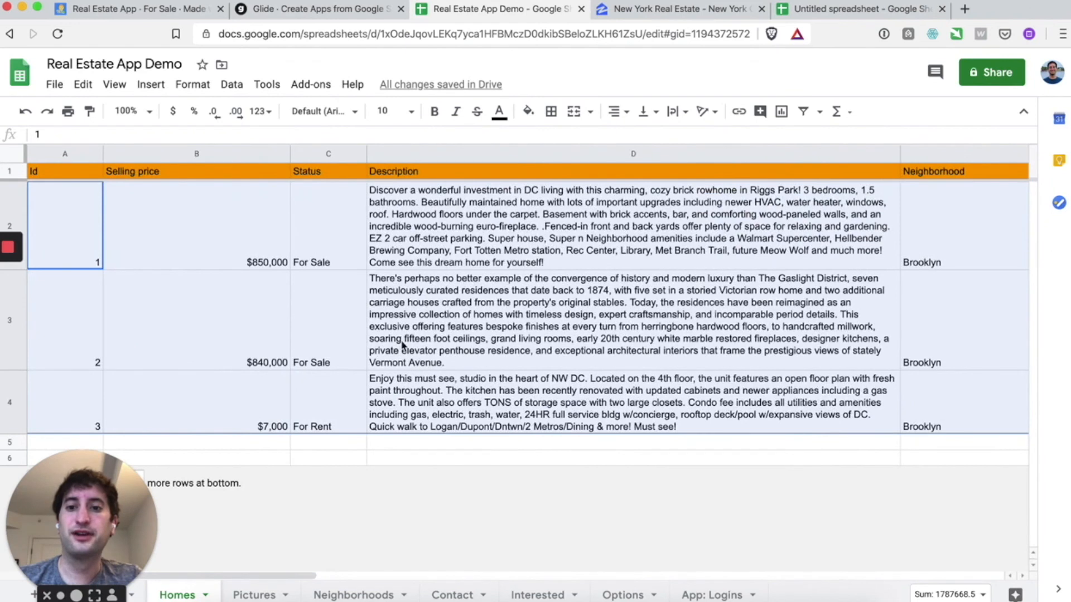
scroll(497, 207, "right", 6)
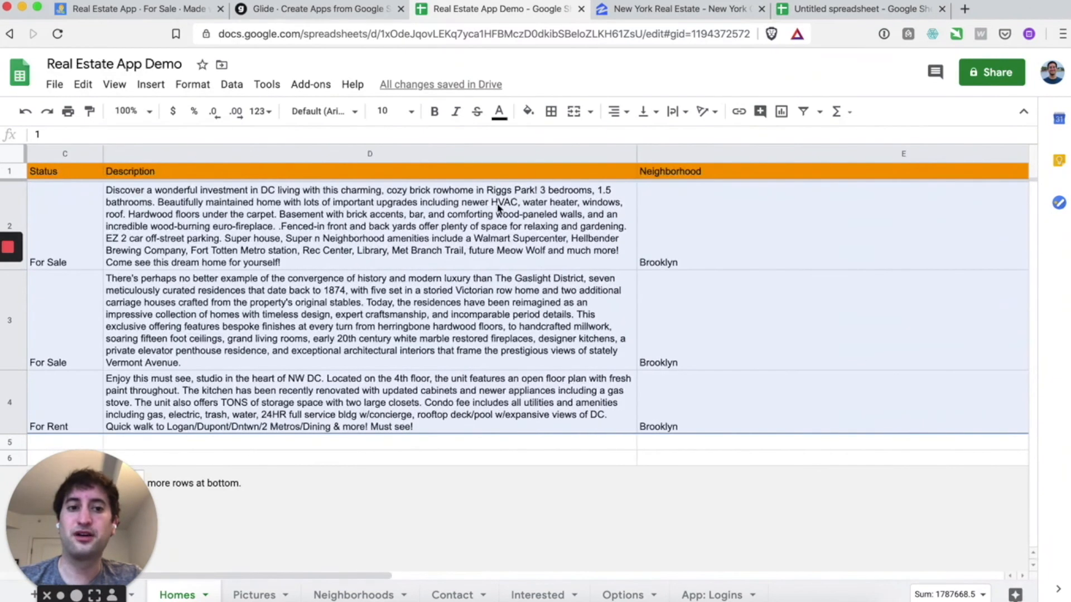
scroll(560, 222, "right", 4)
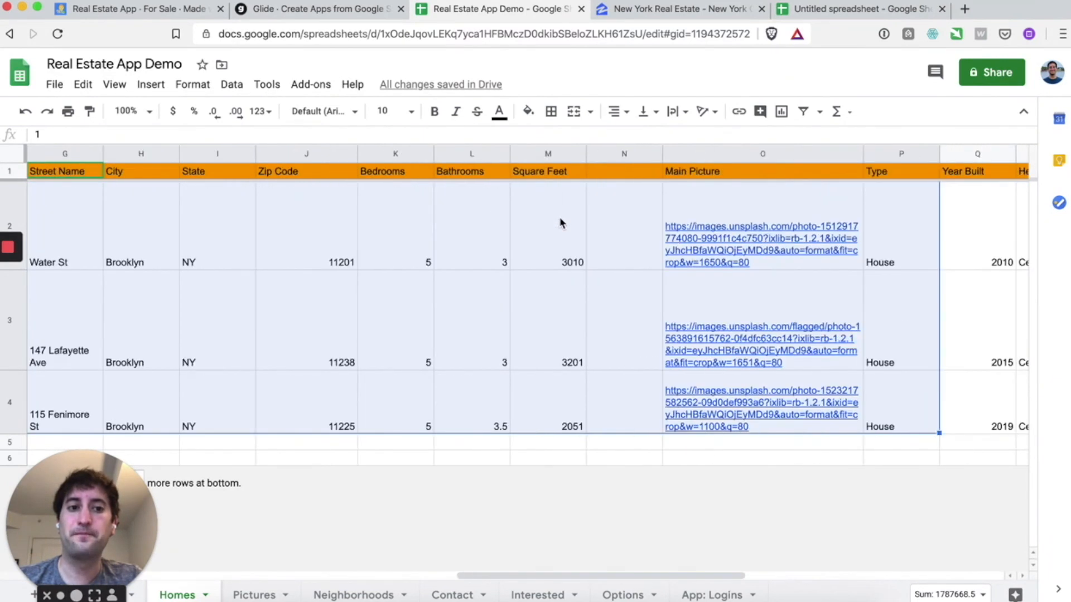
scroll(842, 169, "right", 2)
scroll(833, 262, "right", 3)
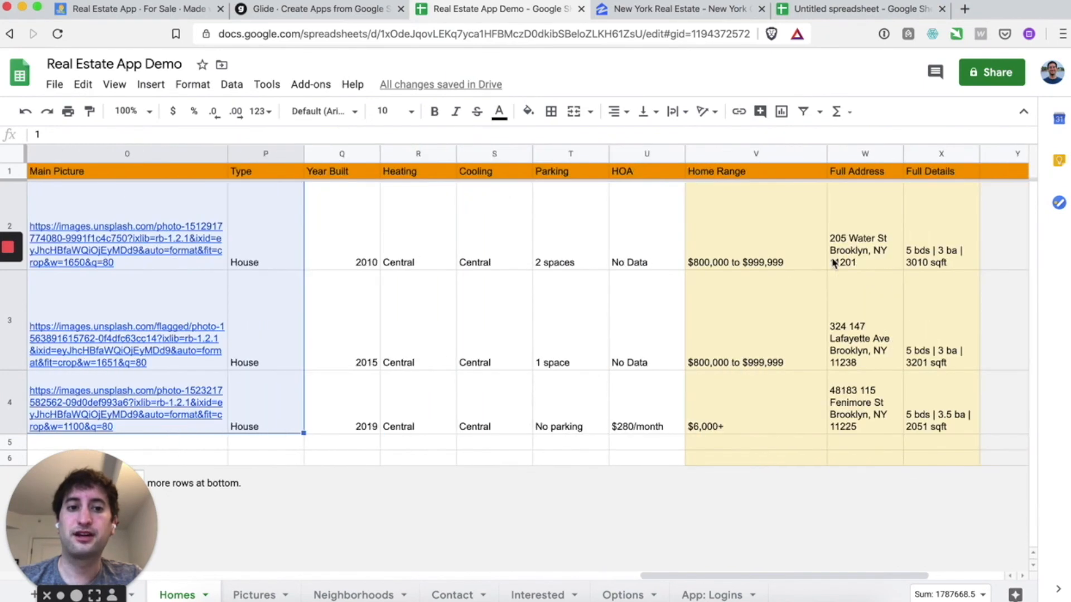
left_click(755, 173)
left_click_drag(756, 178, 929, 446)
- Expand the formula bar to read the Home Range and Full Address arrayformulas in full
left_click(748, 208)
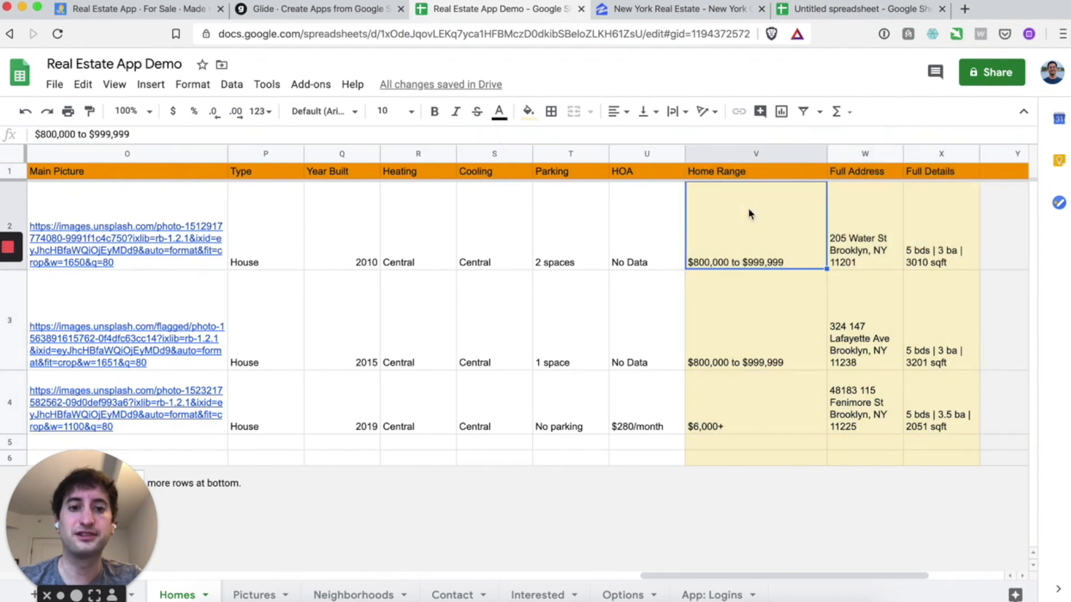
left_click(735, 176)
left_click(834, 172)
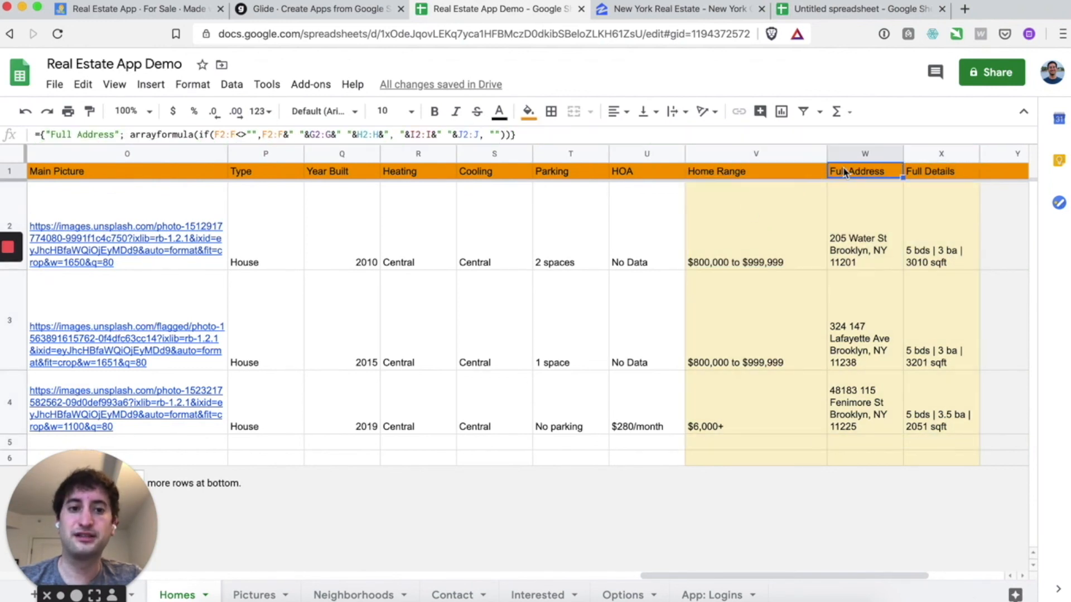
left_click_drag(818, 143, 818, 181)
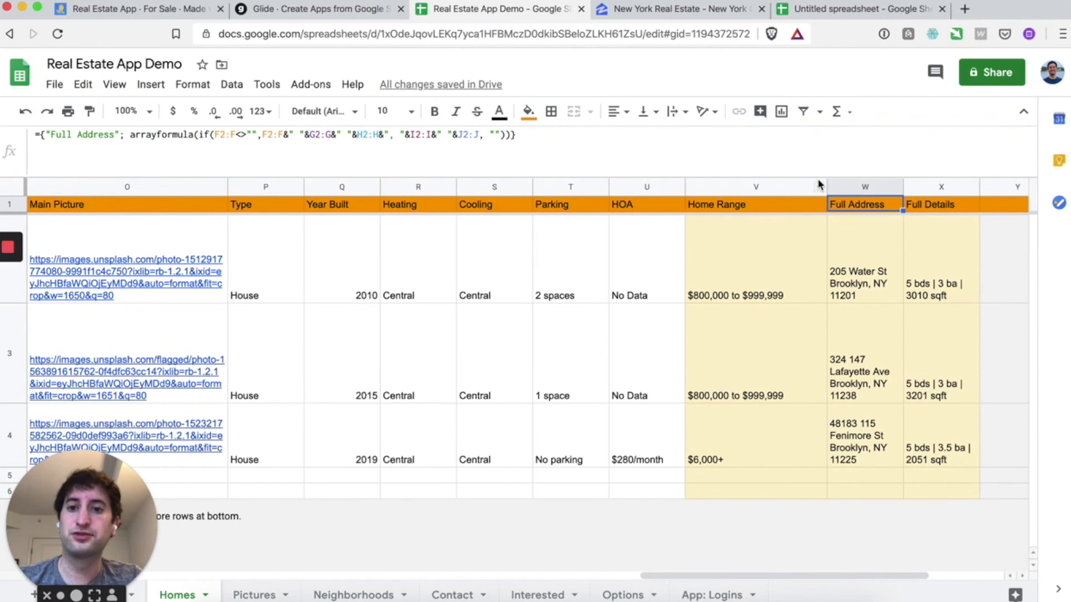
left_click(859, 256)
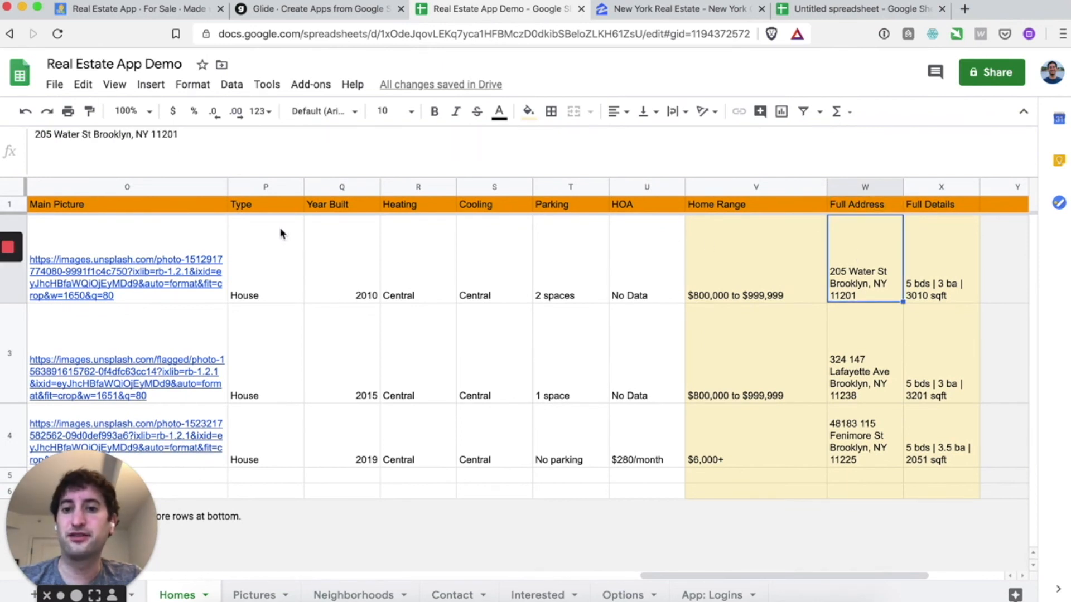
scroll(337, 265, "left", 10)
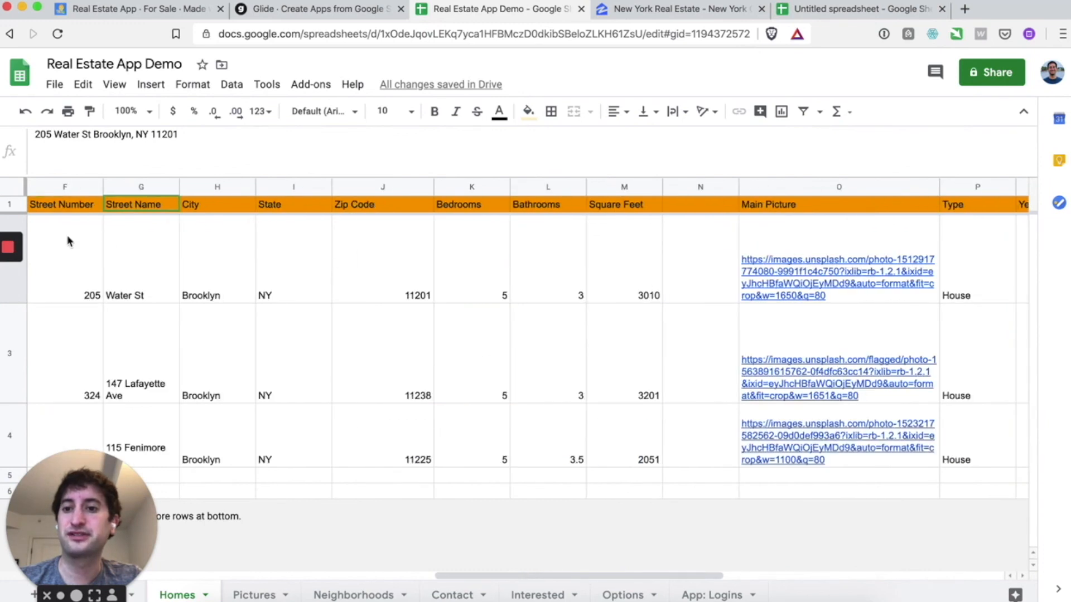
scroll(388, 274, "right", 10)
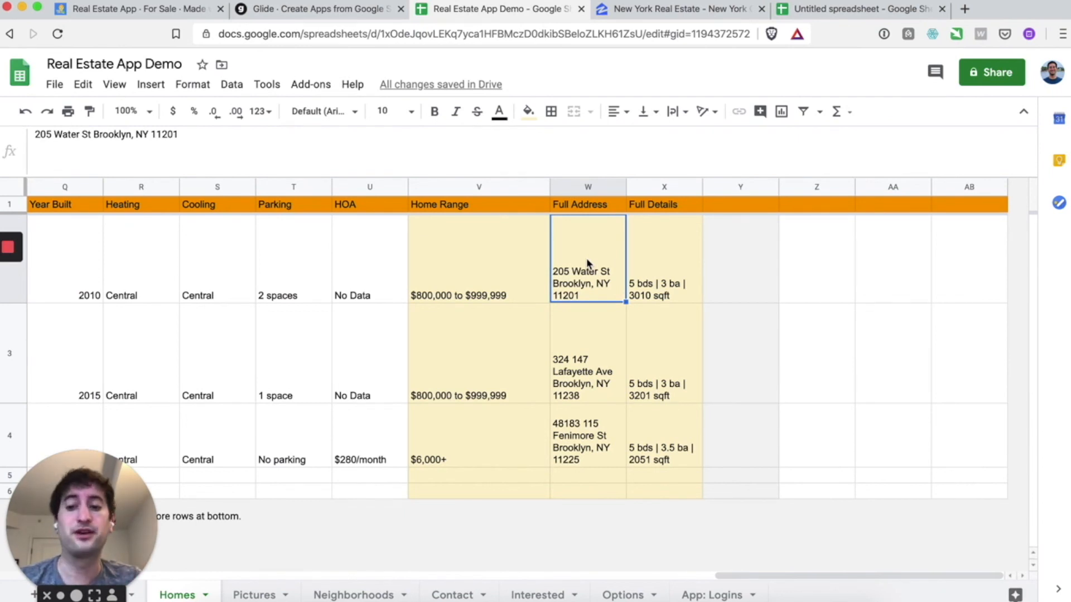
- Compare the Full Details text with the Home Range and Full Address formulas
left_click(650, 248)
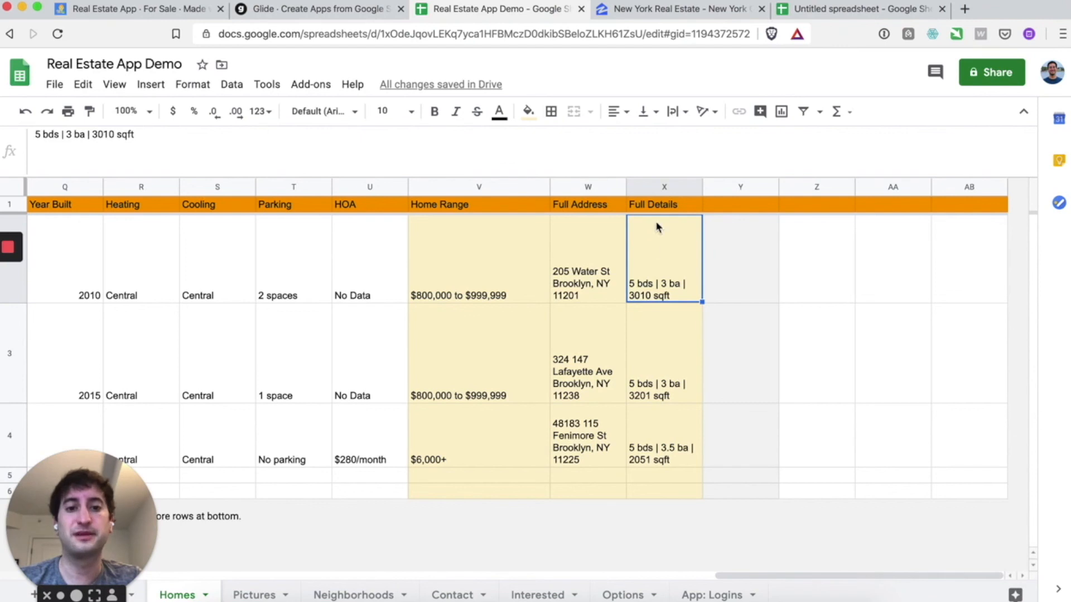
left_click(472, 205)
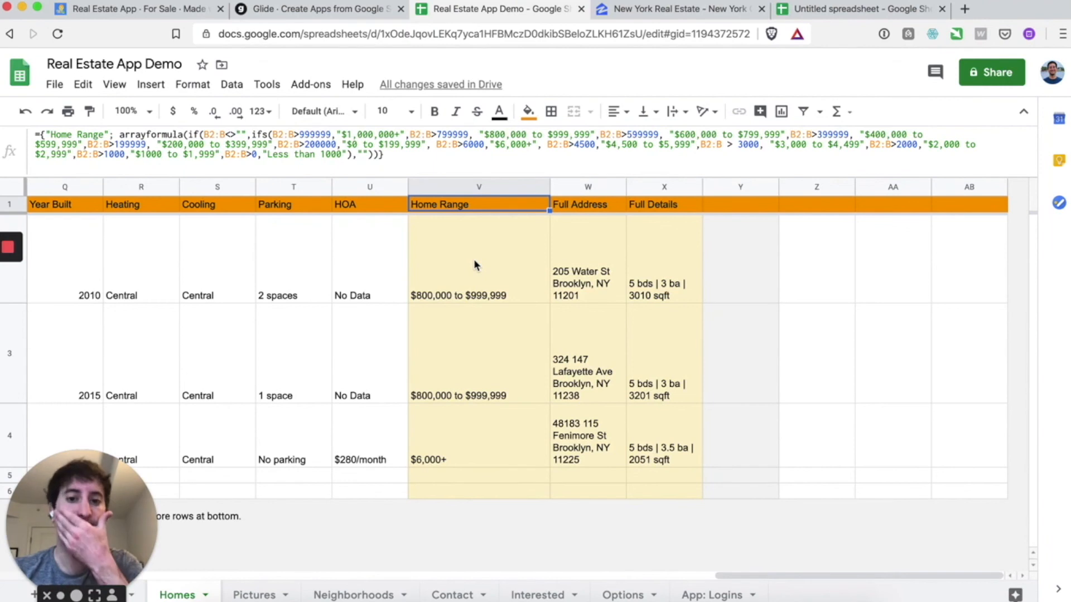
mouse_move(474, 261)
left_mouse_down()
mouse_move(457, 230)
mouse_move(646, 414)
mouse_move(646, 490)
left_mouse_up()
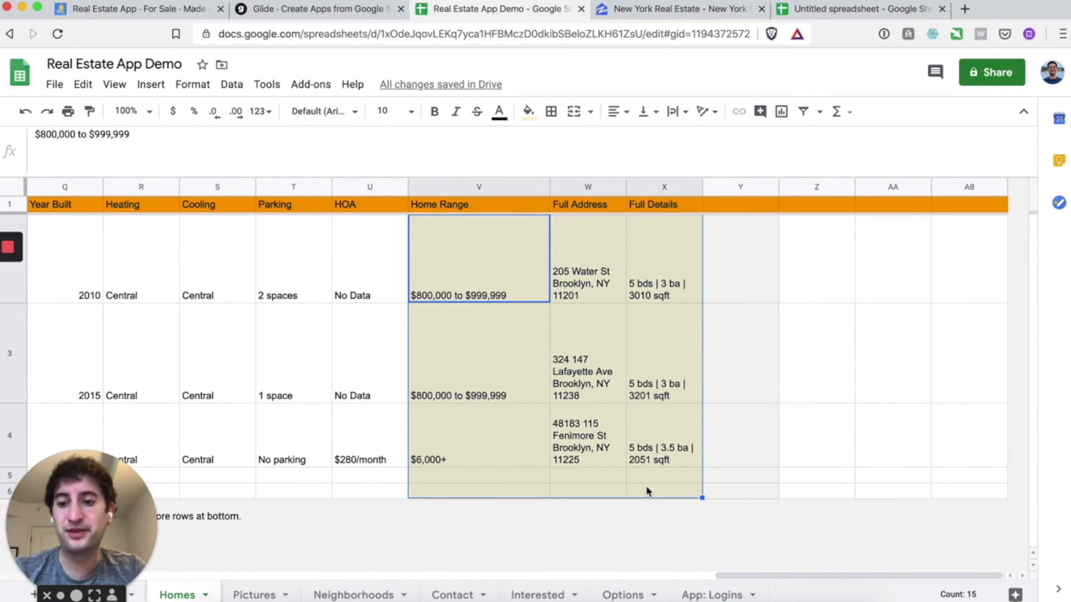
left_click(467, 205)
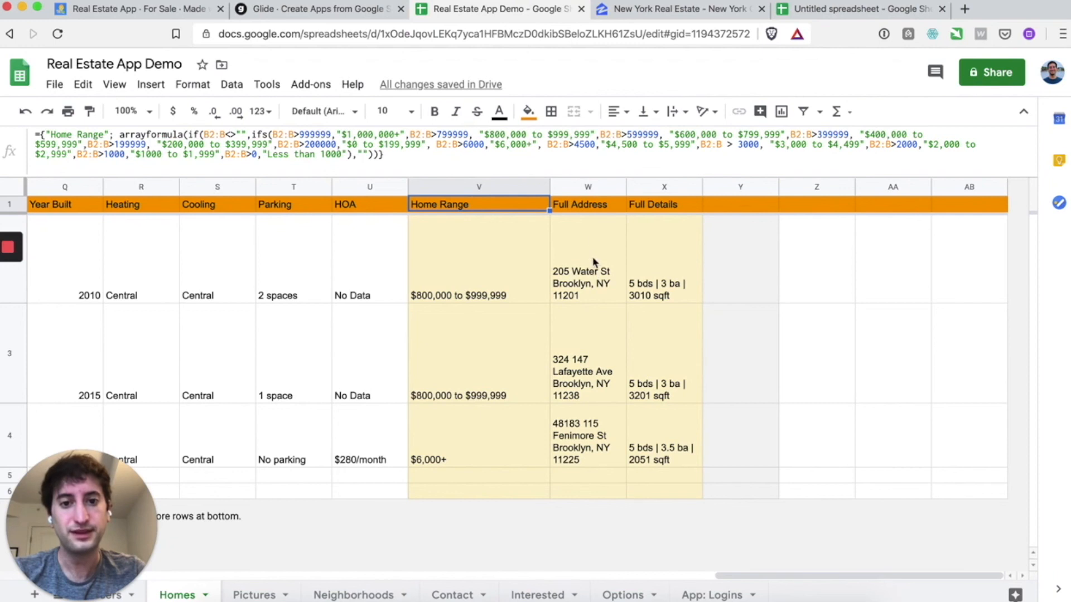
left_click(585, 209)
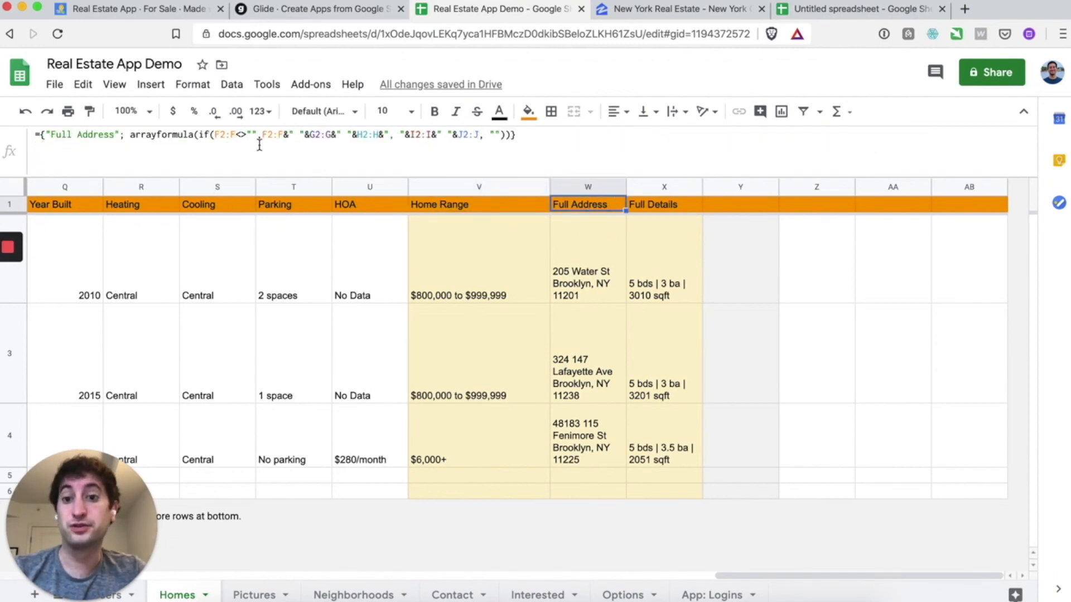
- Compare the first two homes' full addresses and view the Full Details arrayformula
left_click(580, 272)
left_click(586, 370)
left_click(586, 273)
left_click(595, 208)
left_click(665, 208)
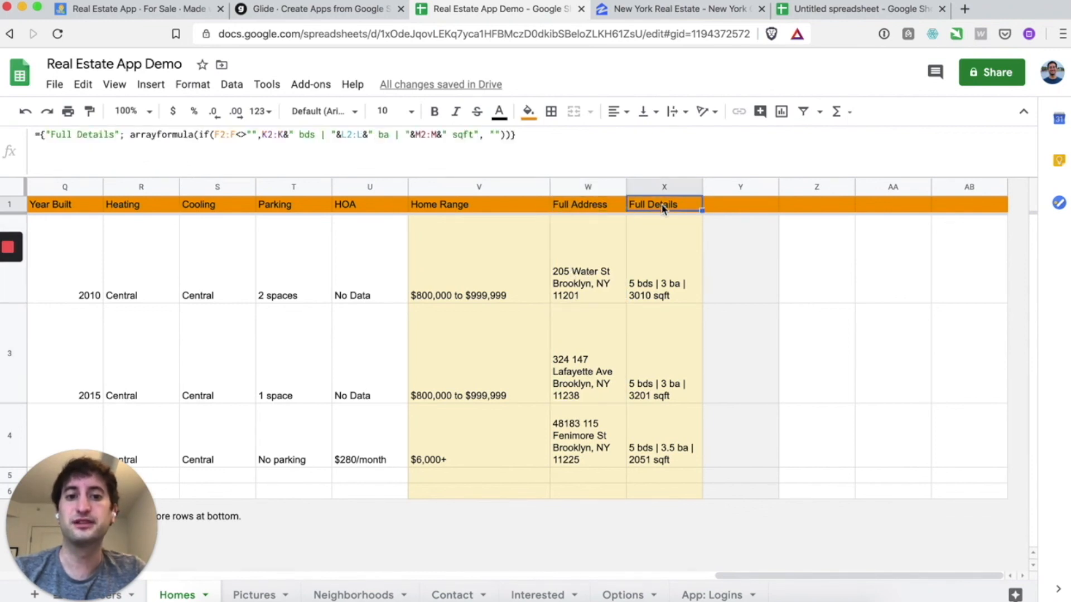
scroll(530, 276, "left", 3)
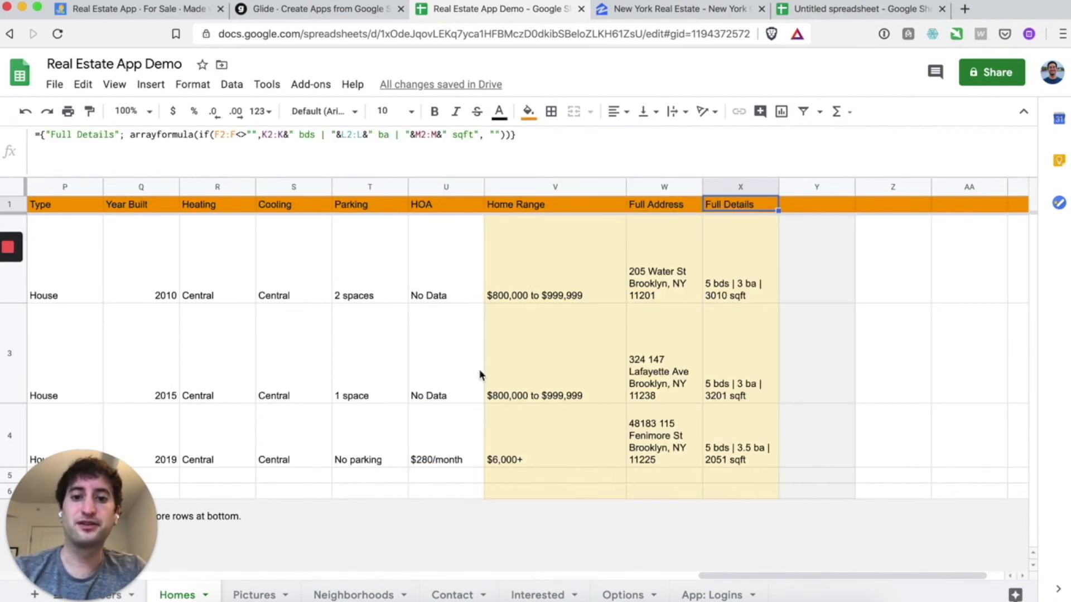
scroll(568, 349, "left", 10)
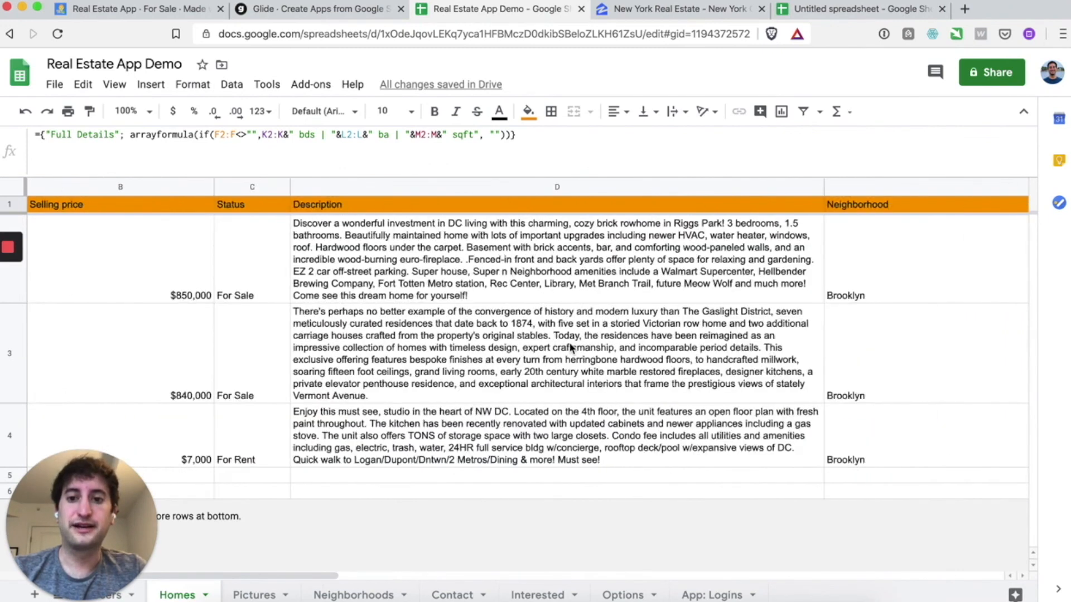
scroll(569, 349, "right", 5)
scroll(569, 349, "left", 5)
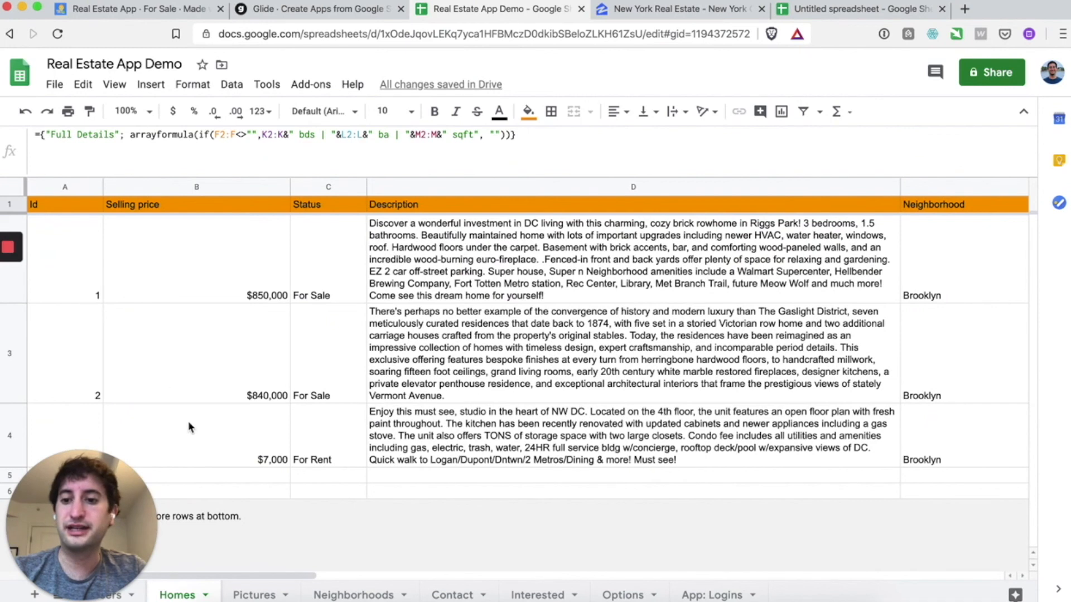
- Fill row 5 with Id 4, selling price $500,000 and status For Sale, then return to Zillow
left_click(194, 474)
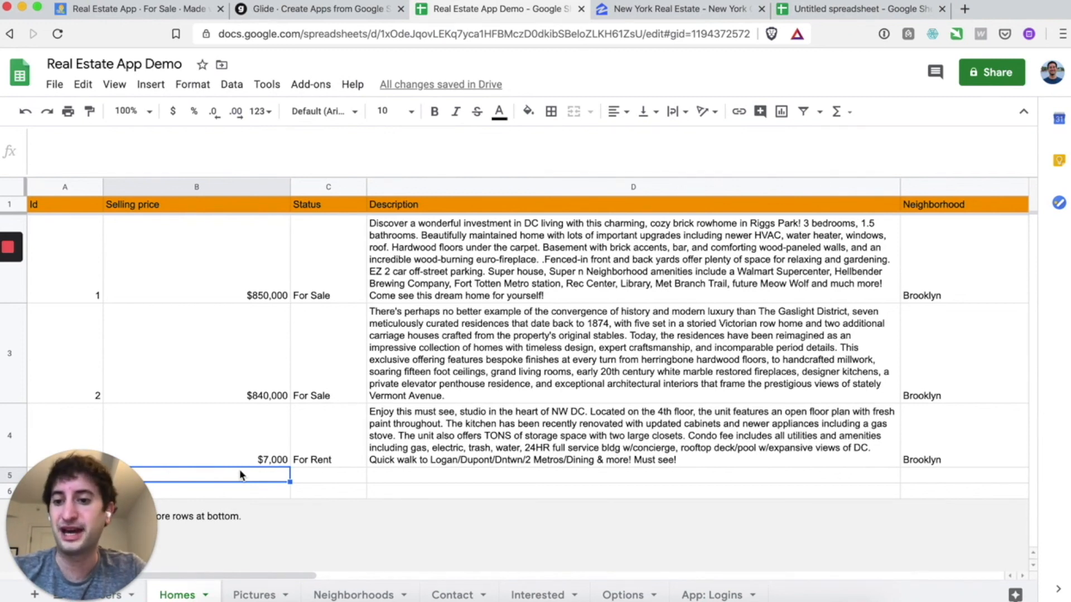
key("Left")
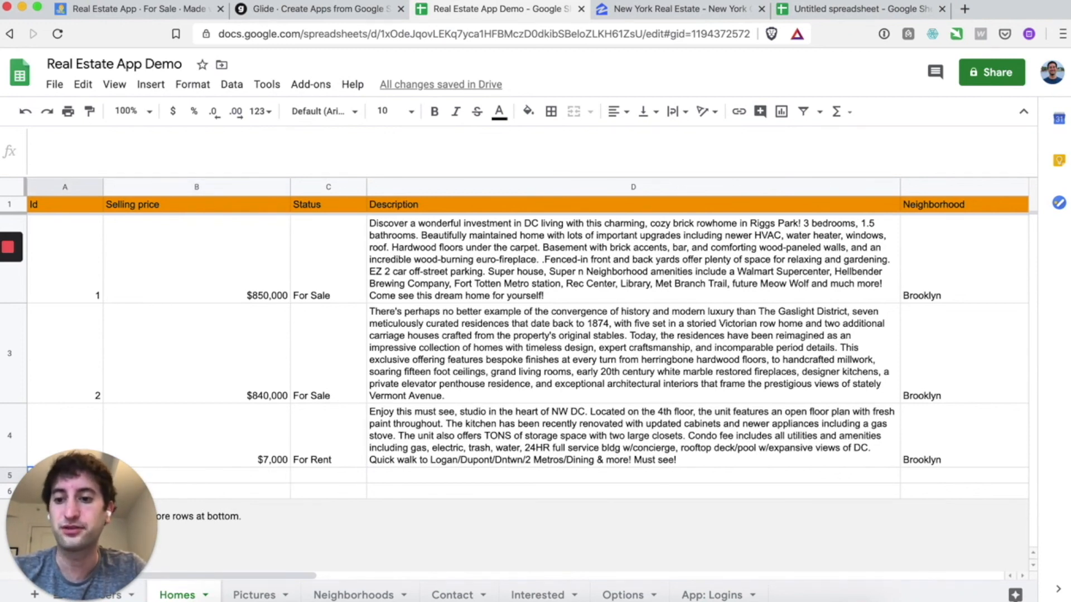
type("4")
left_click(235, 481)
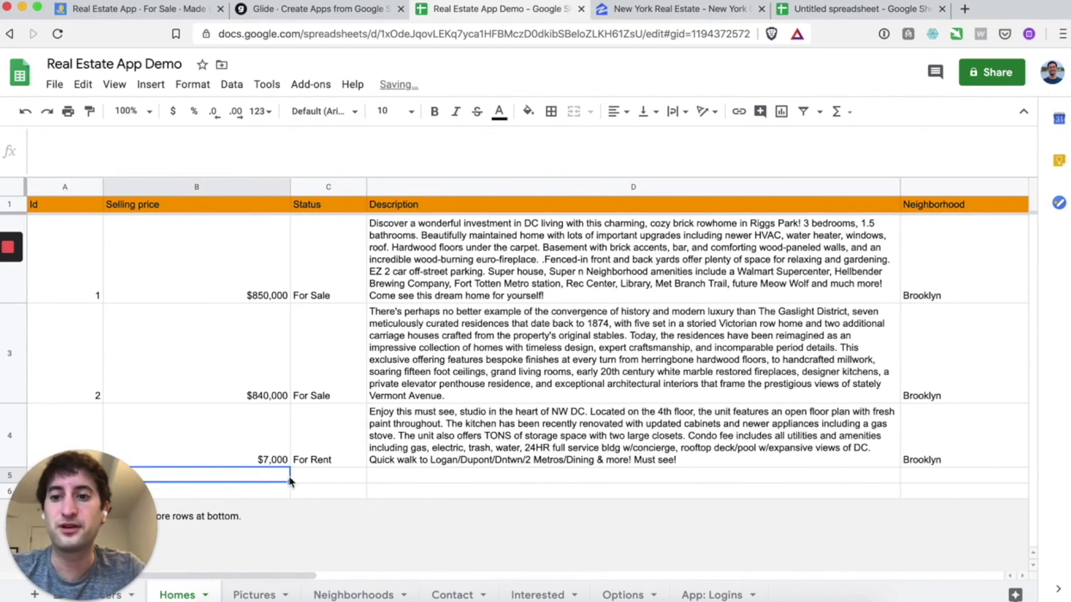
type("$")
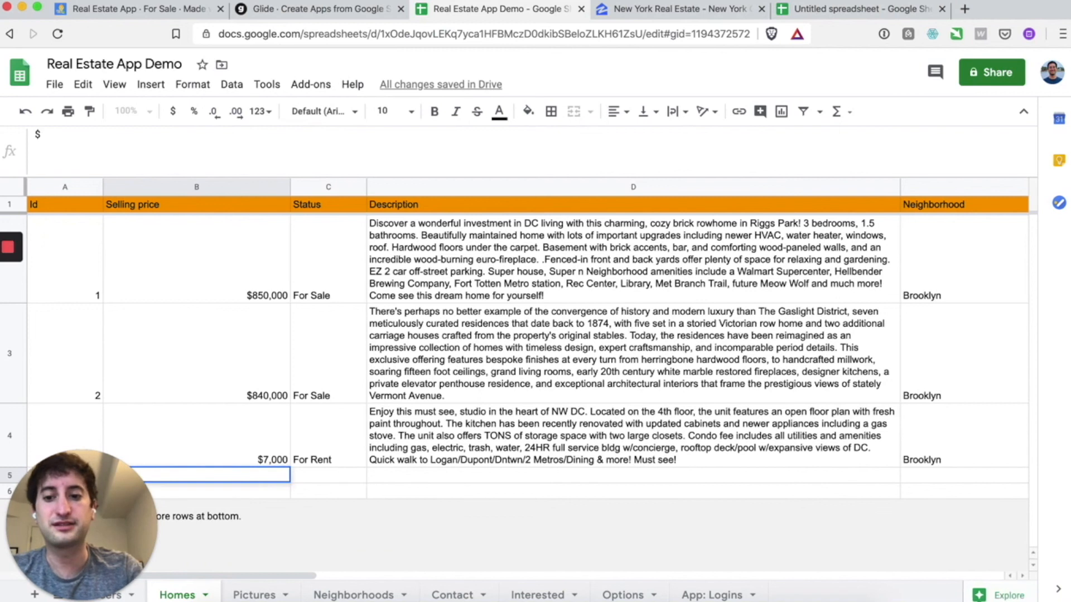
type("500,000")
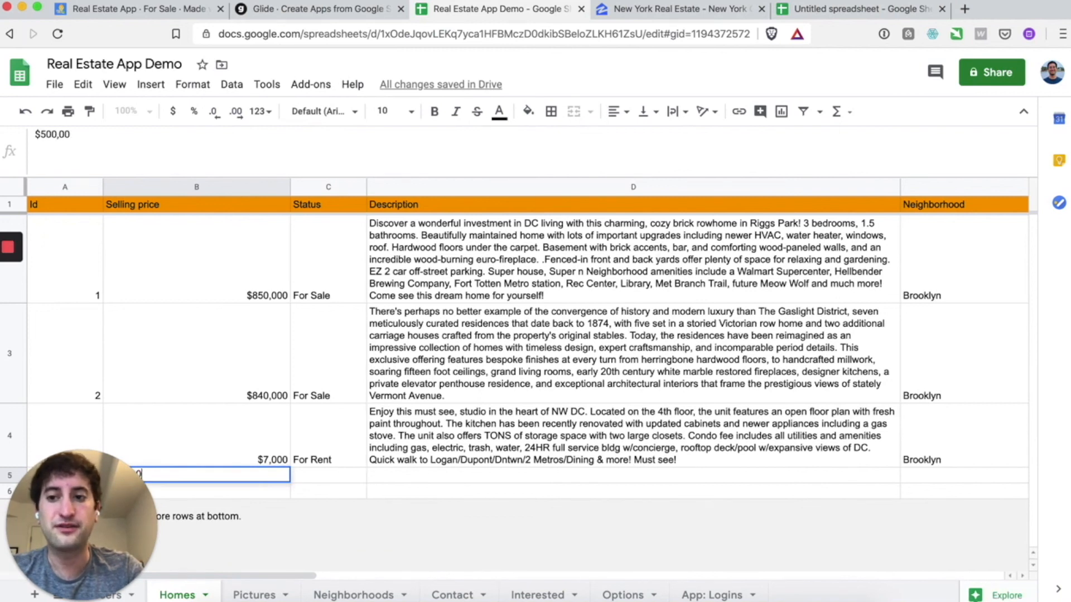
key("Return")
left_click(344, 481)
type("For Sale")
key("Return")
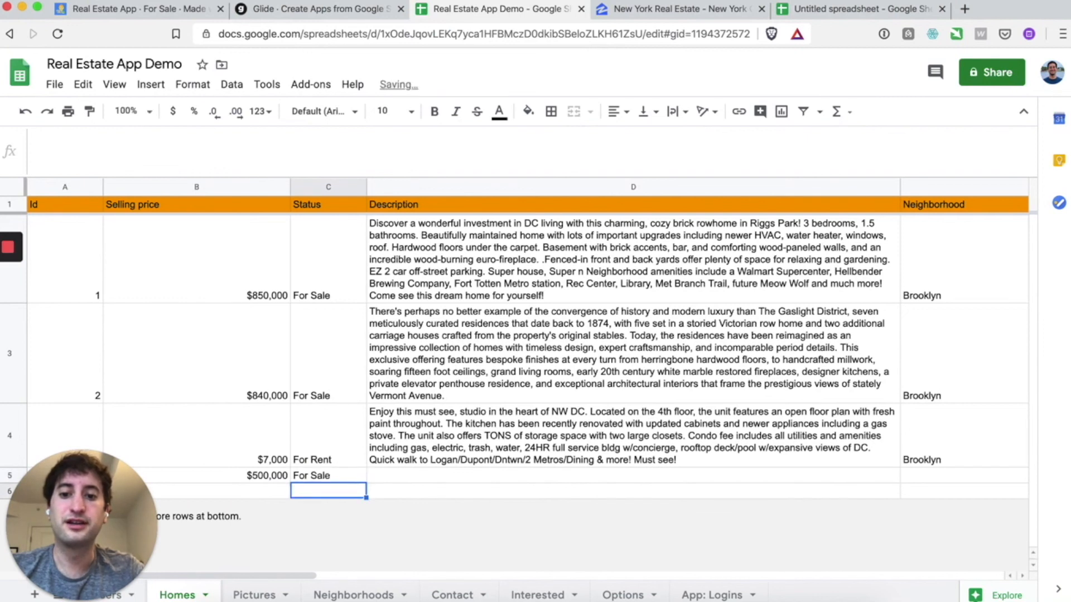
left_click(675, 15)
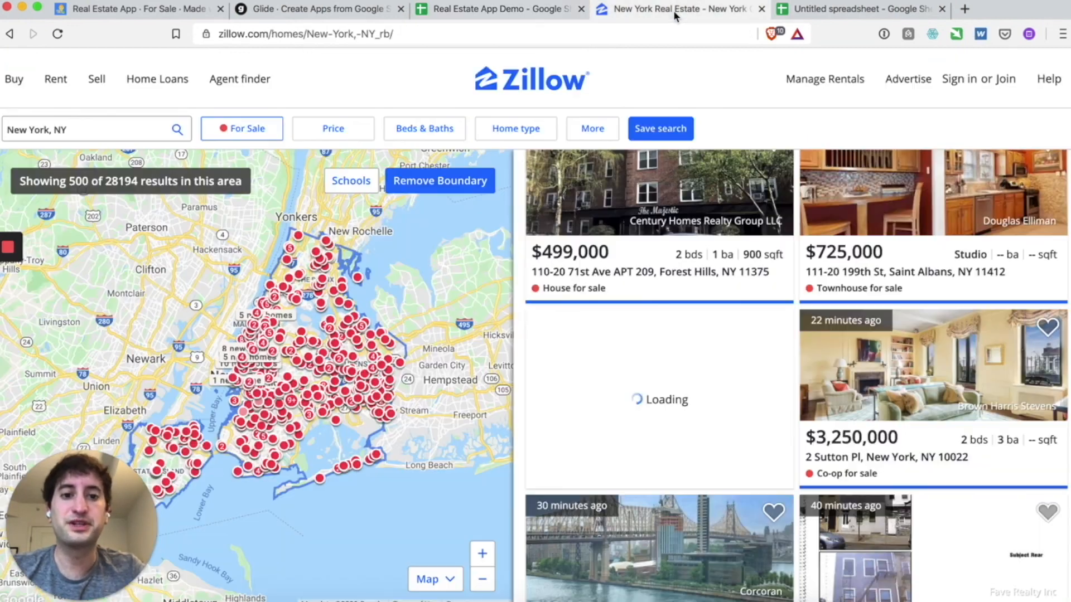
scroll(717, 334, "down", 4)
scroll(686, 335, "down", 8)
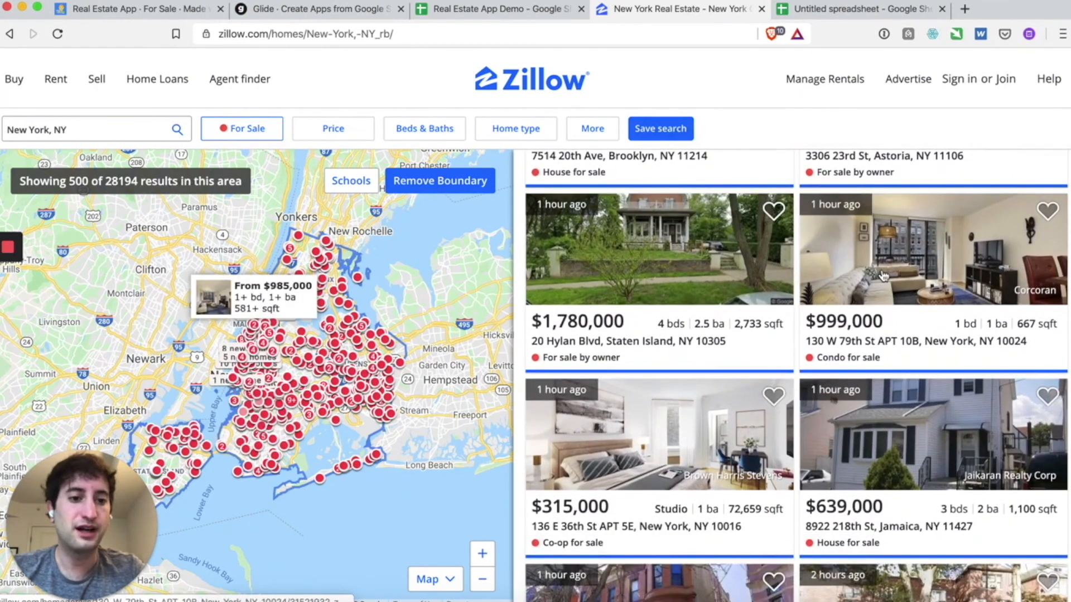
left_click(882, 274)
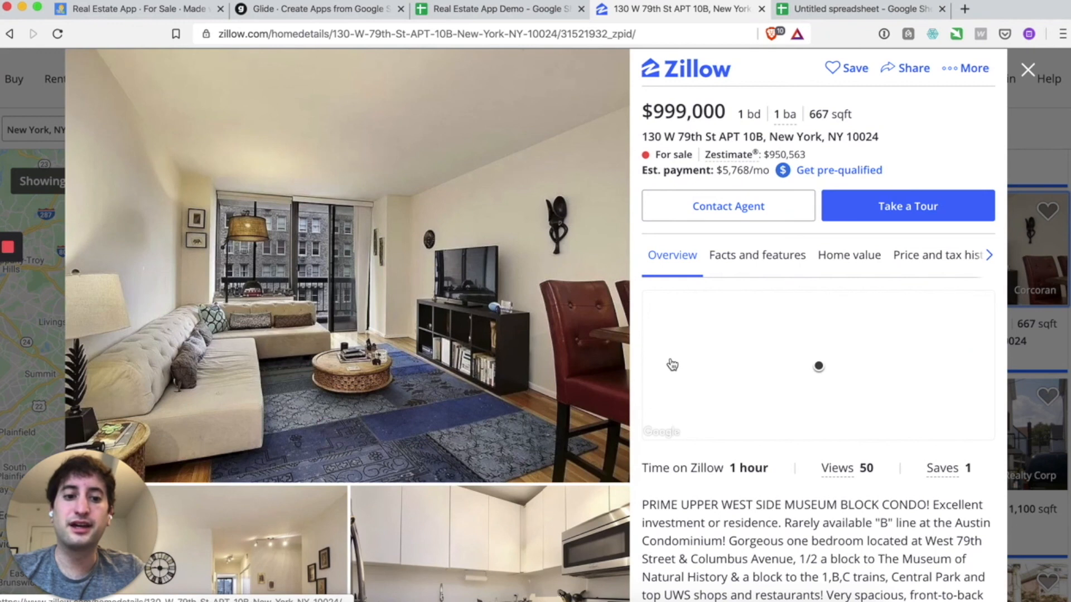
- Copy the listing's full description and return to the Real Estate App Demo sheet
scroll(672, 363, "down", 5)
scroll(719, 508, "down", 2)
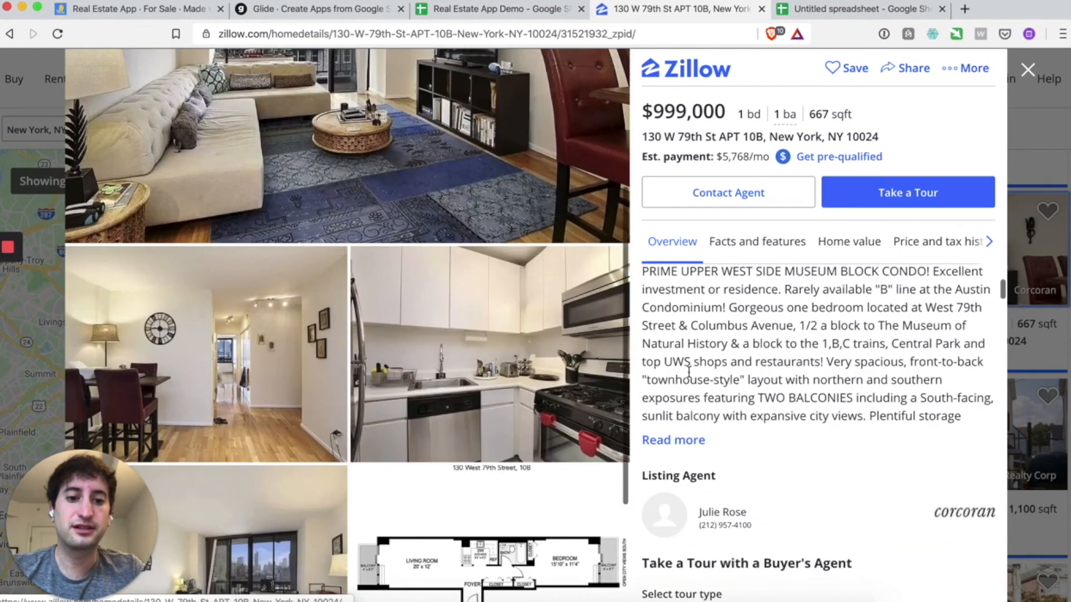
triple_click(685, 314)
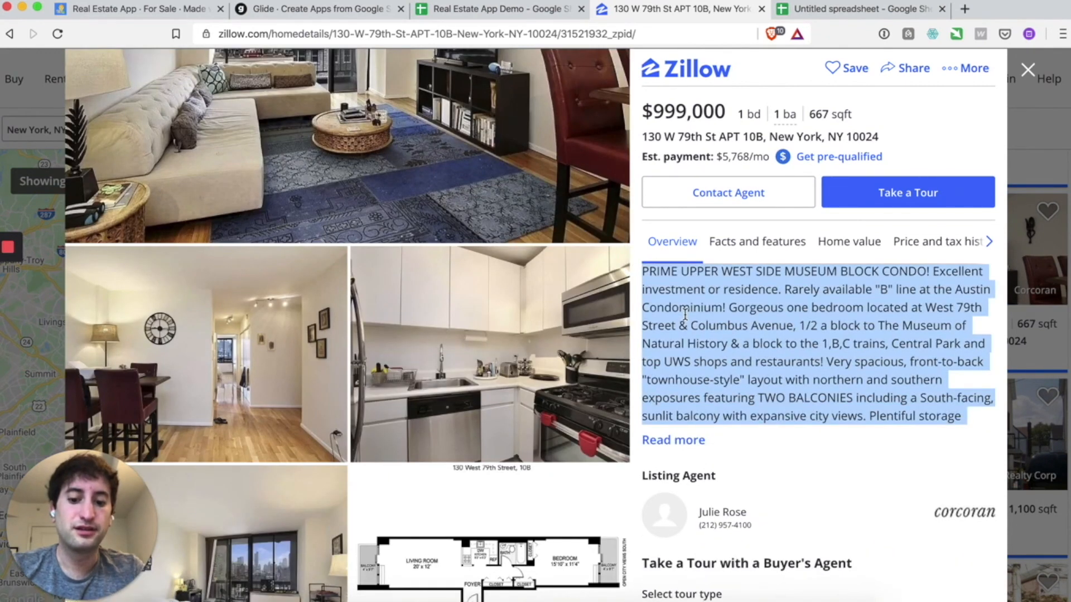
right_click(715, 310)
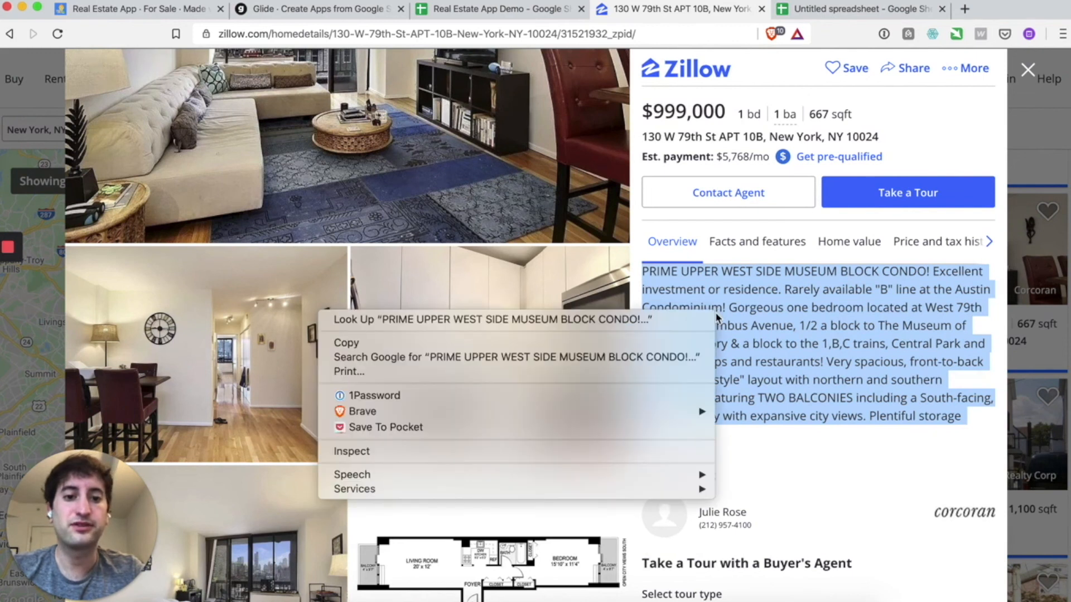
left_click(608, 342)
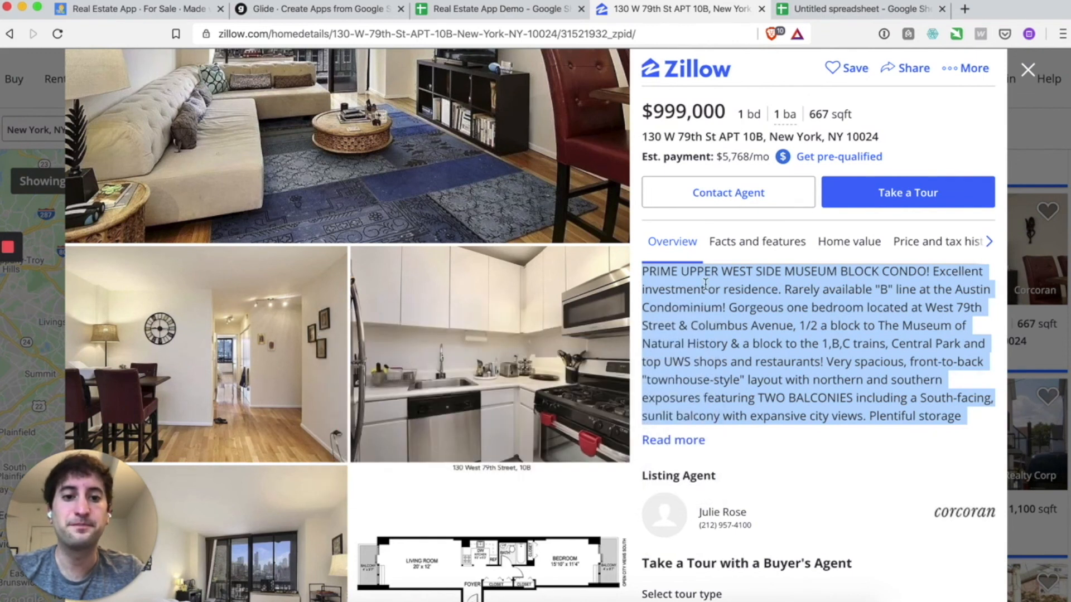
left_click(475, 14)
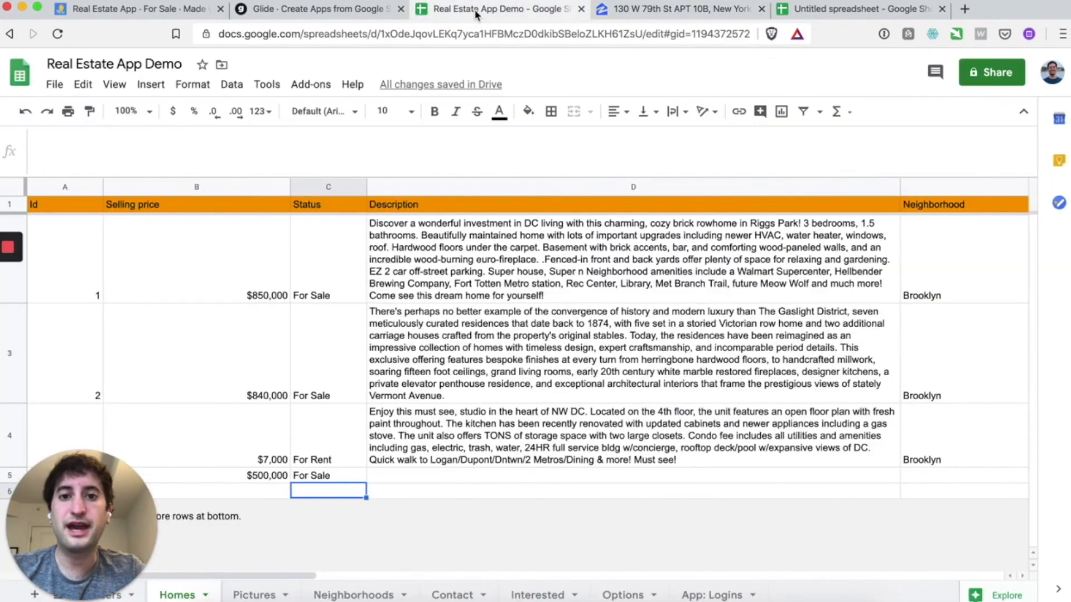
- Paste the copied PRIME UPPER WEST SIDE MUSEUM BLOCK CONDO description into cell D5 and commit it
double_click(419, 476)
left_click(414, 492)
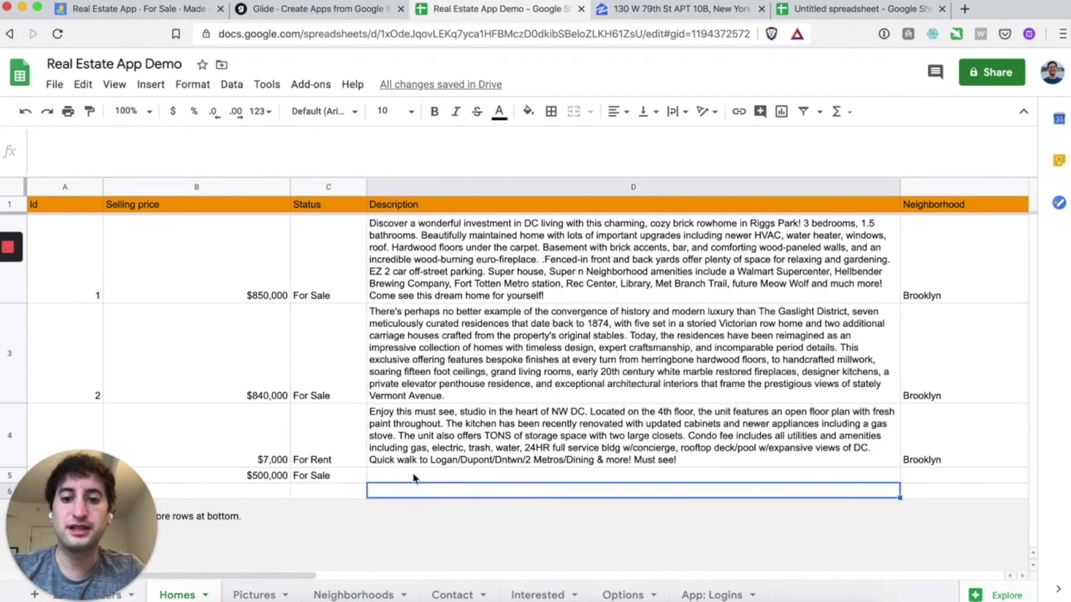
double_click(414, 475)
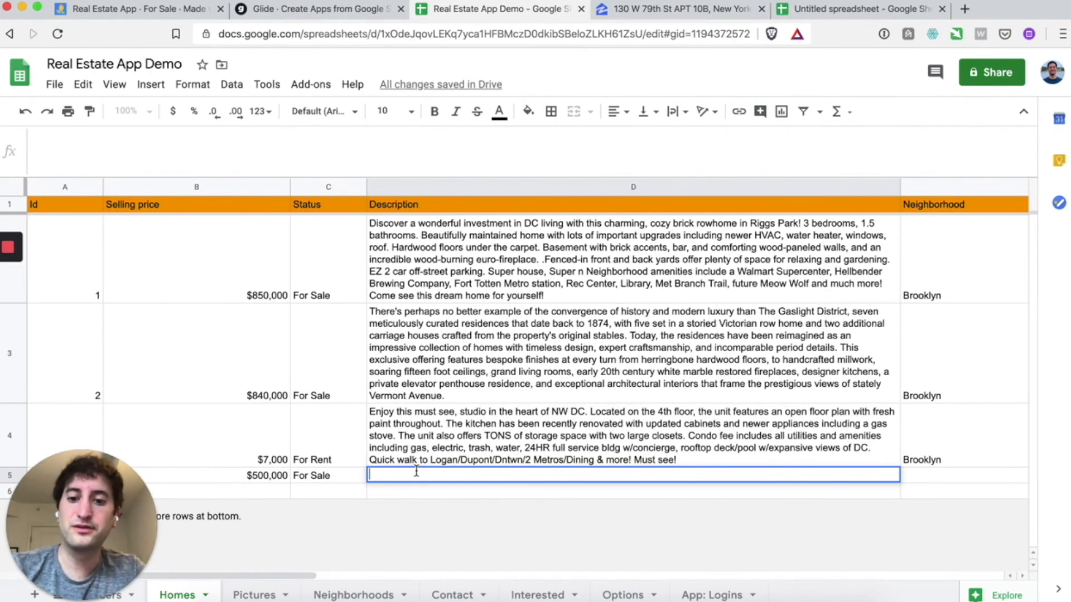
right_click(416, 472)
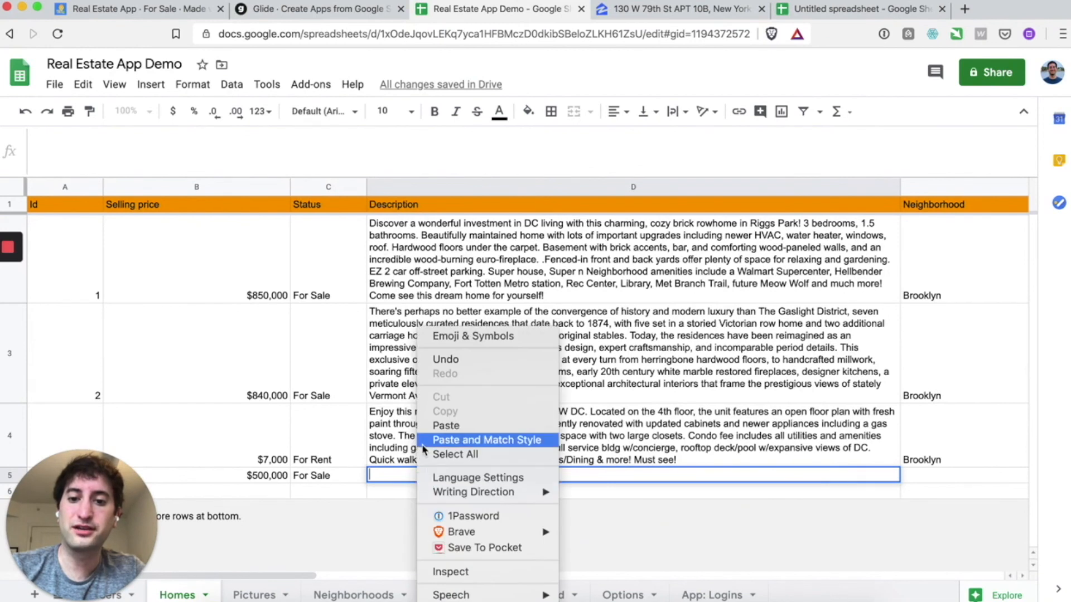
left_click(432, 425)
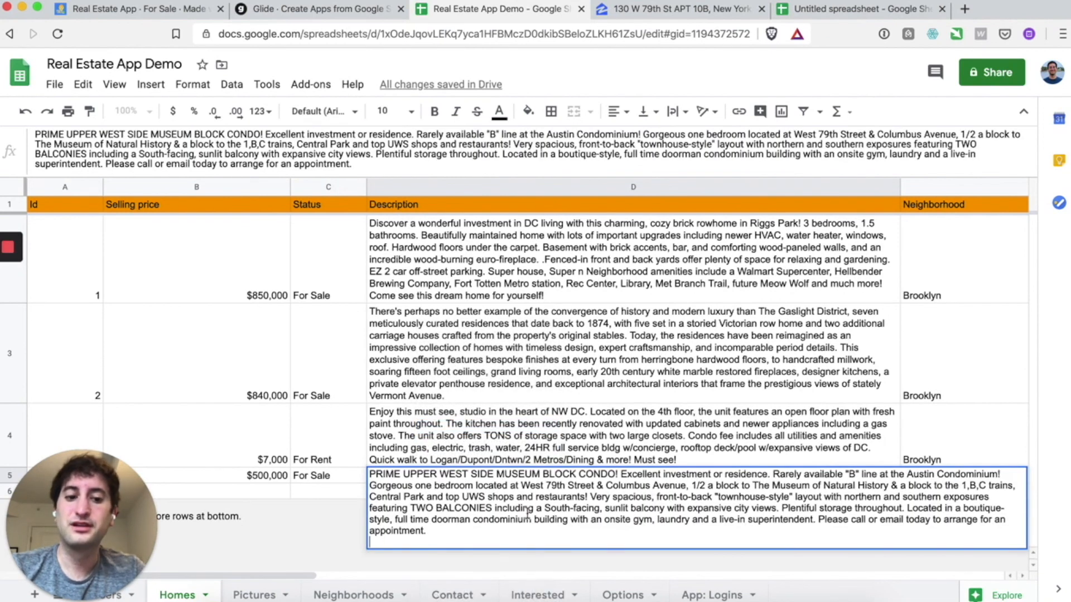
key("Return")
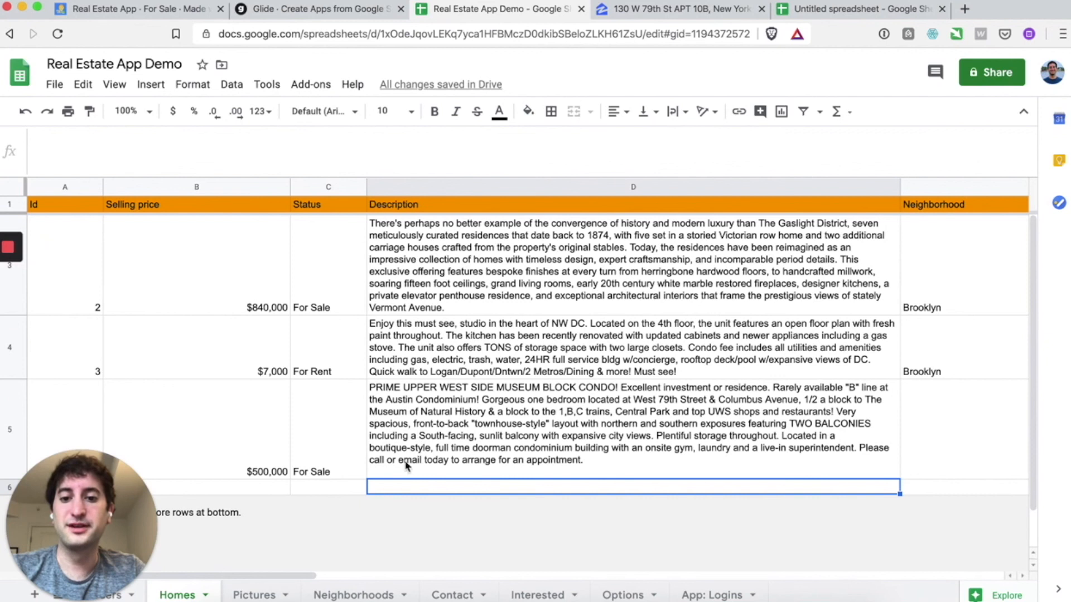
double_click(396, 484)
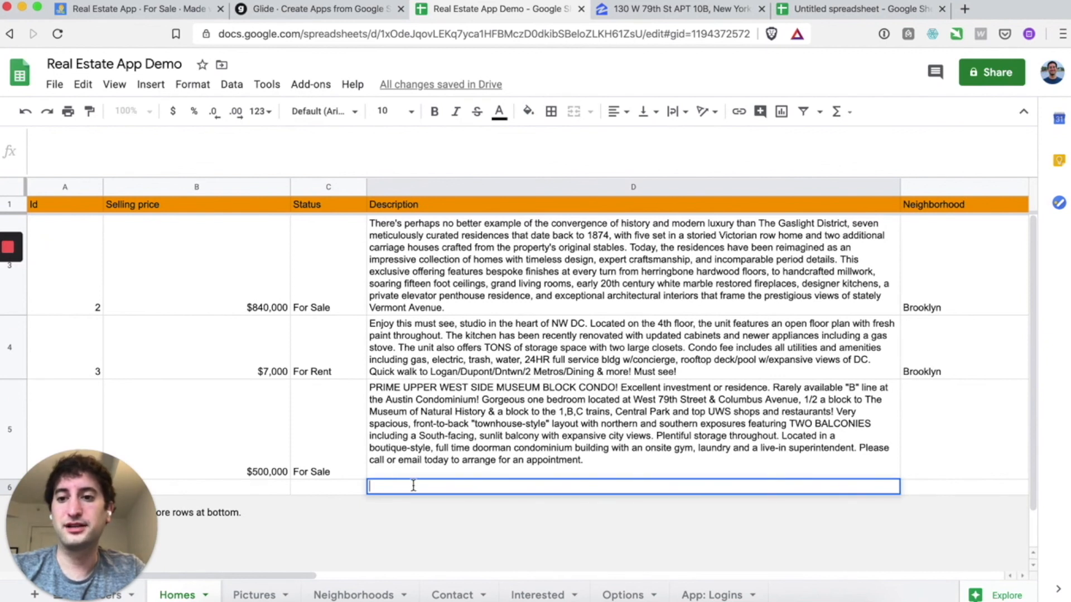
left_click(415, 462)
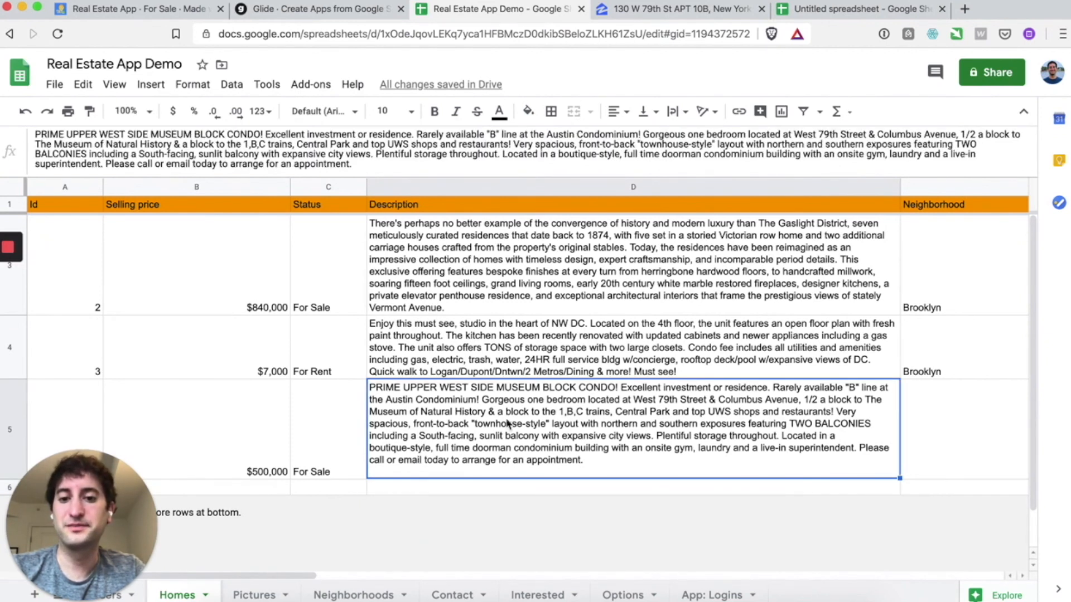
double_click(402, 472)
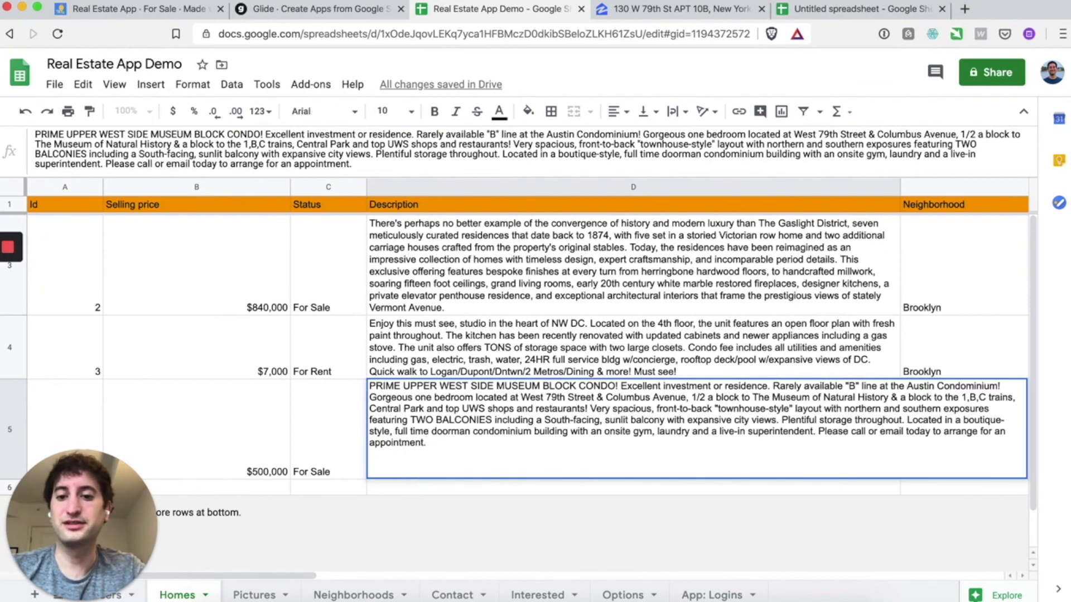
key("Return")
scroll(511, 449, "right", 2)
scroll(511, 449, "right", 1)
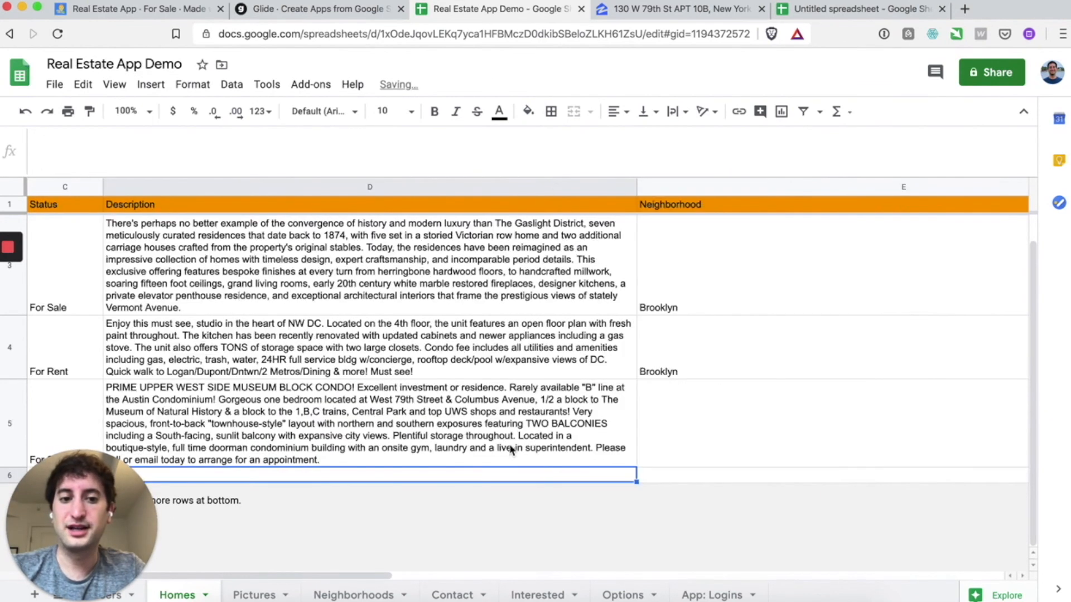
left_click(678, 422)
type("B")
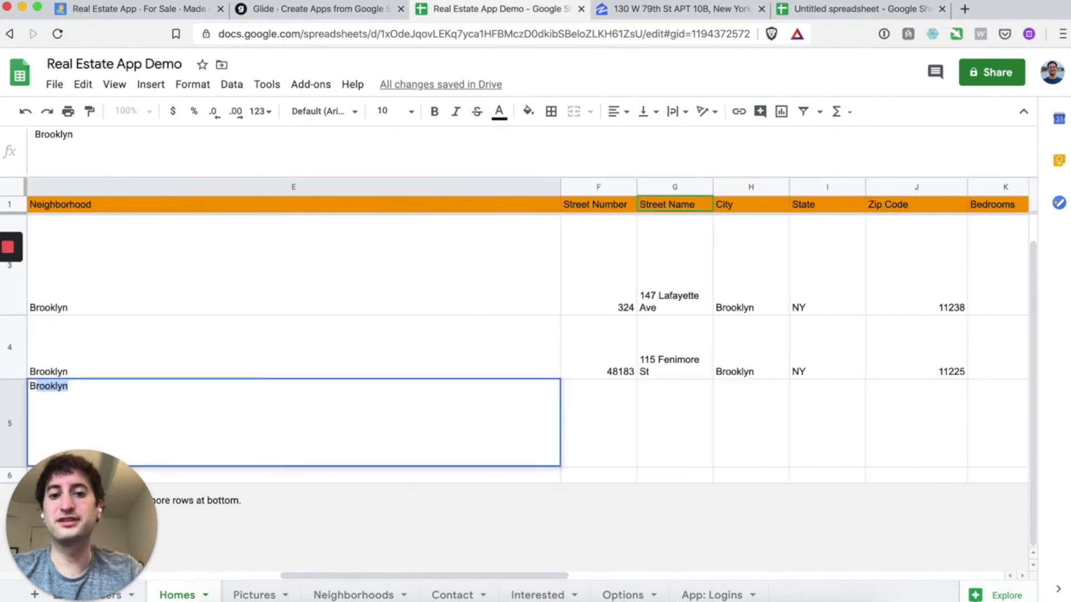
type("rooklyn")
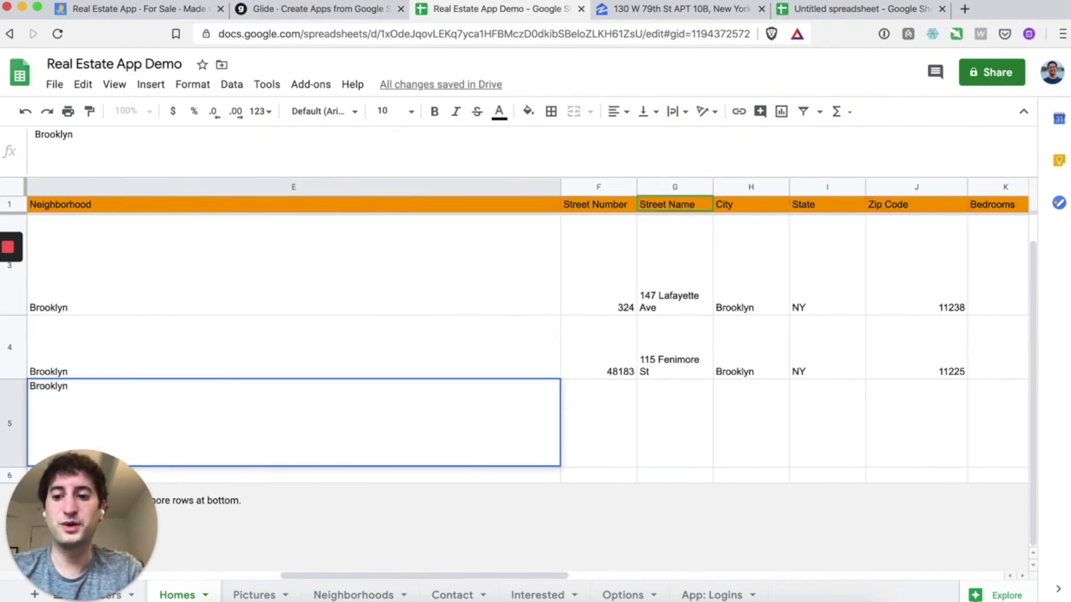
key("Return")
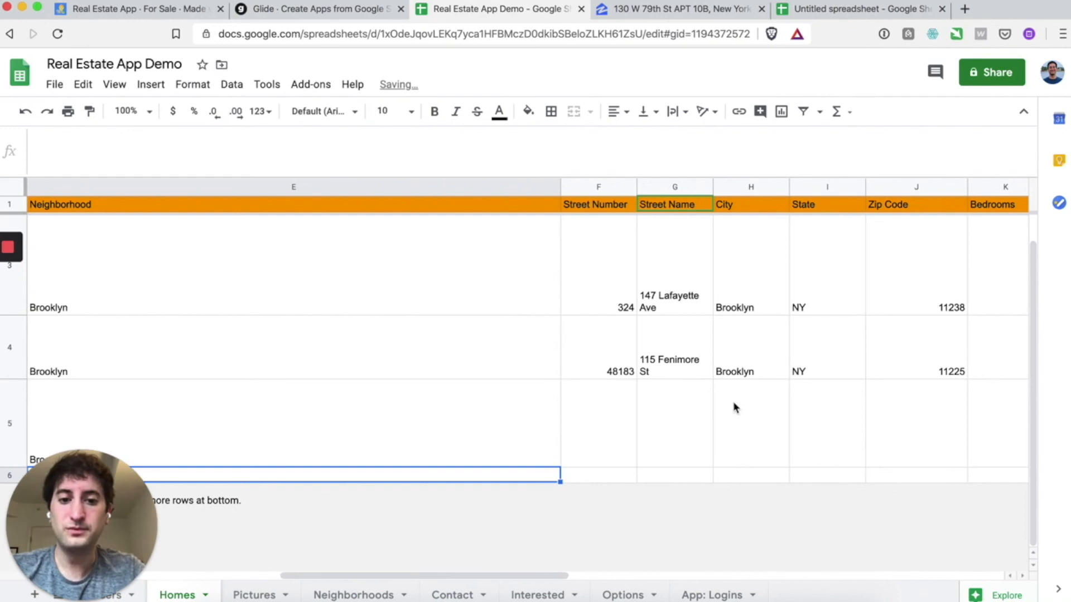
left_click(608, 456)
scroll(608, 456, "right", 5)
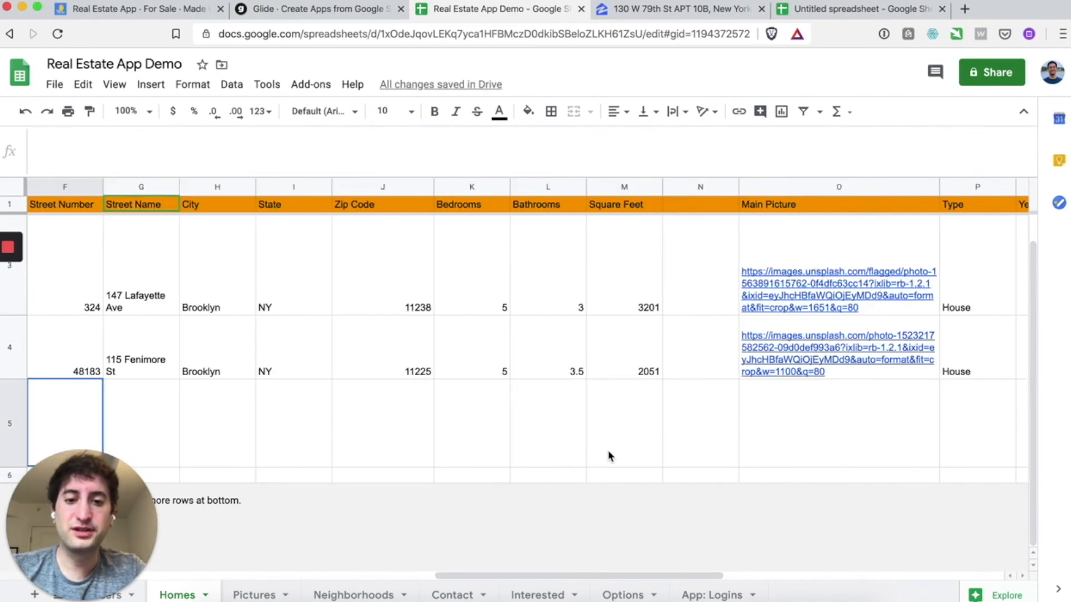
scroll(609, 457, "left", 5)
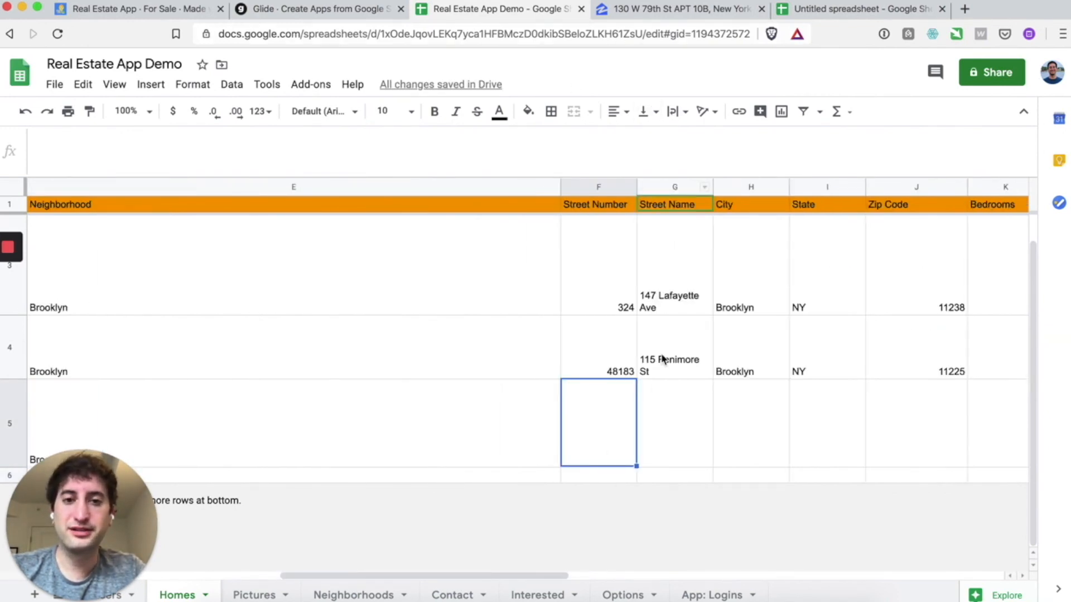
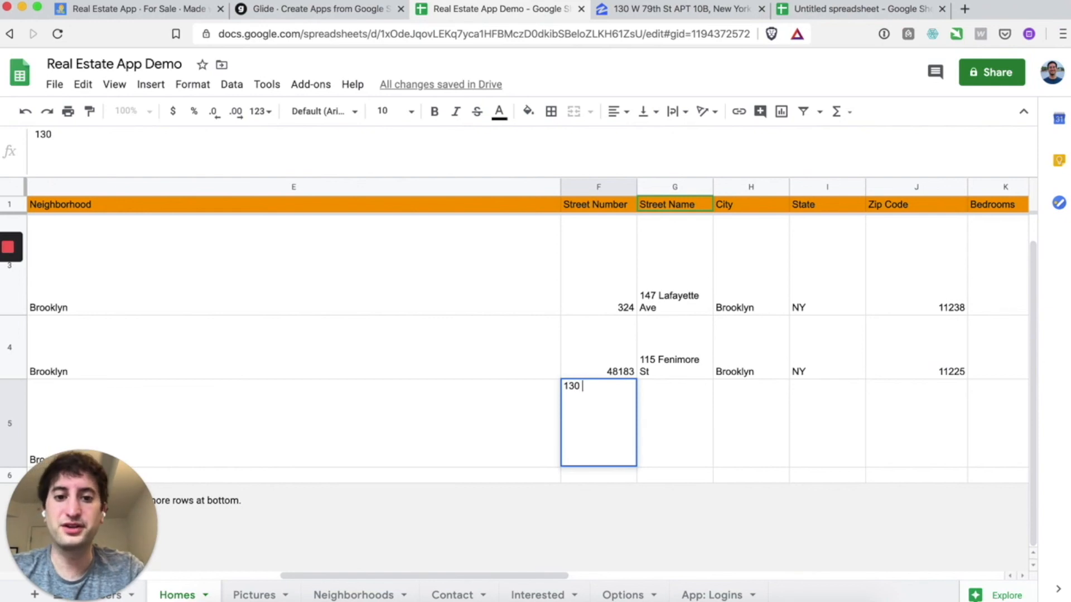
type(" W")
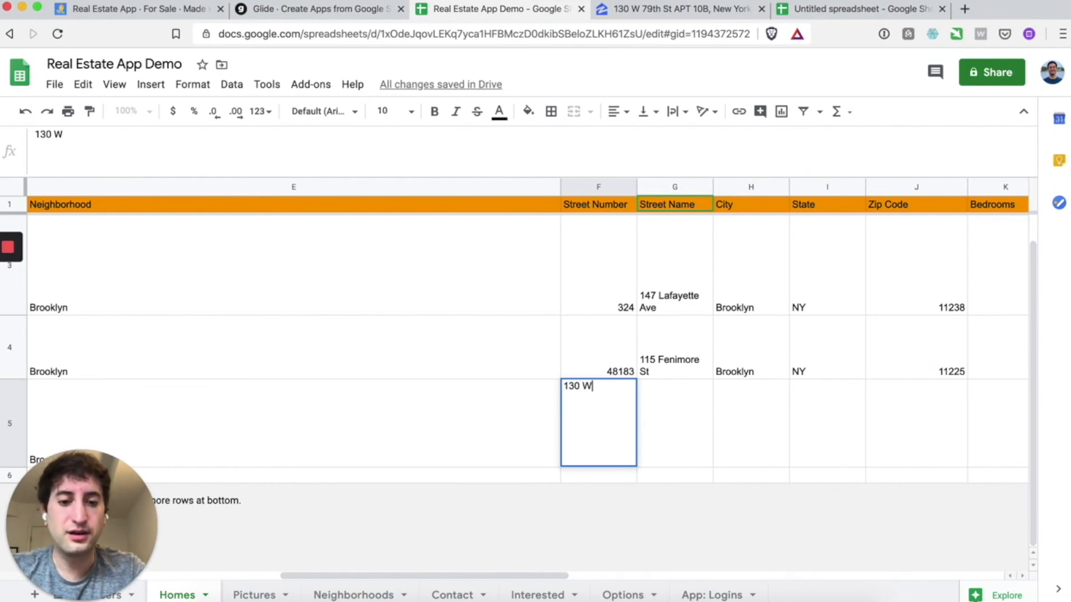
key("BackSpace")
key("BackSpace")
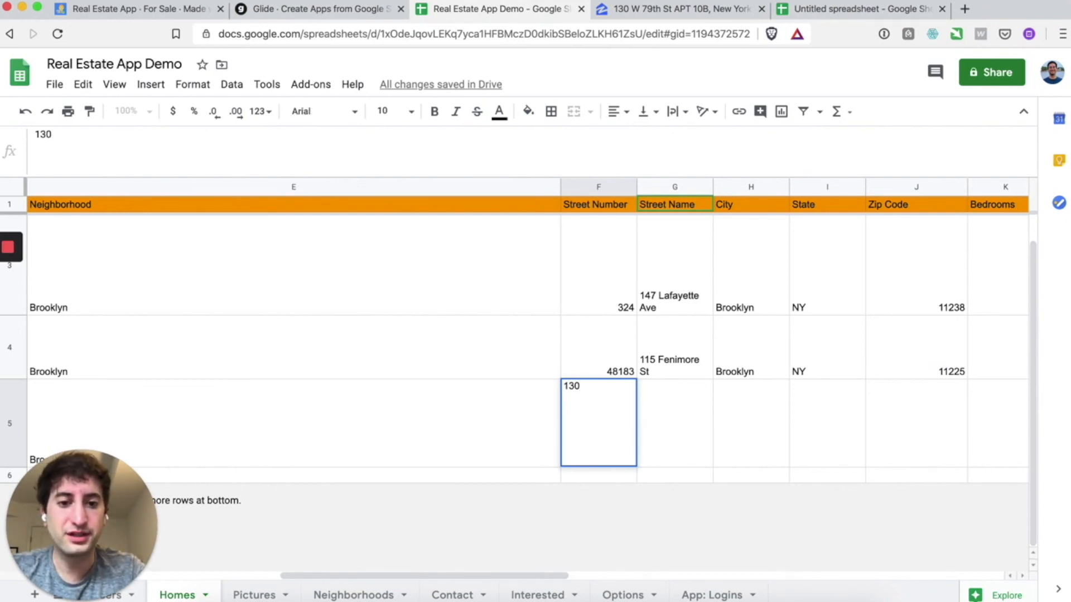
key("Tab")
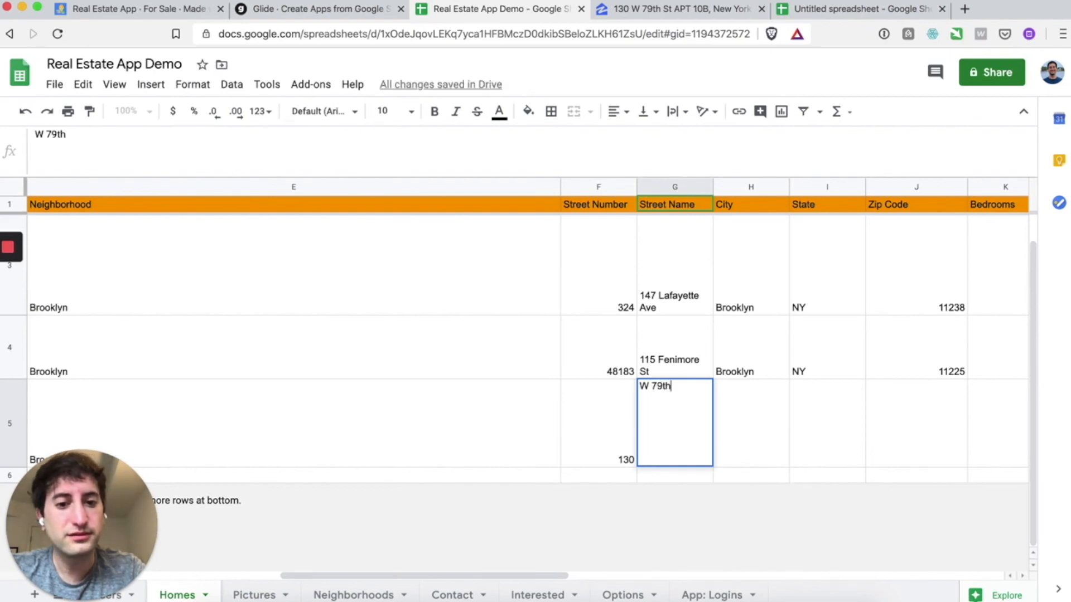
key("Return")
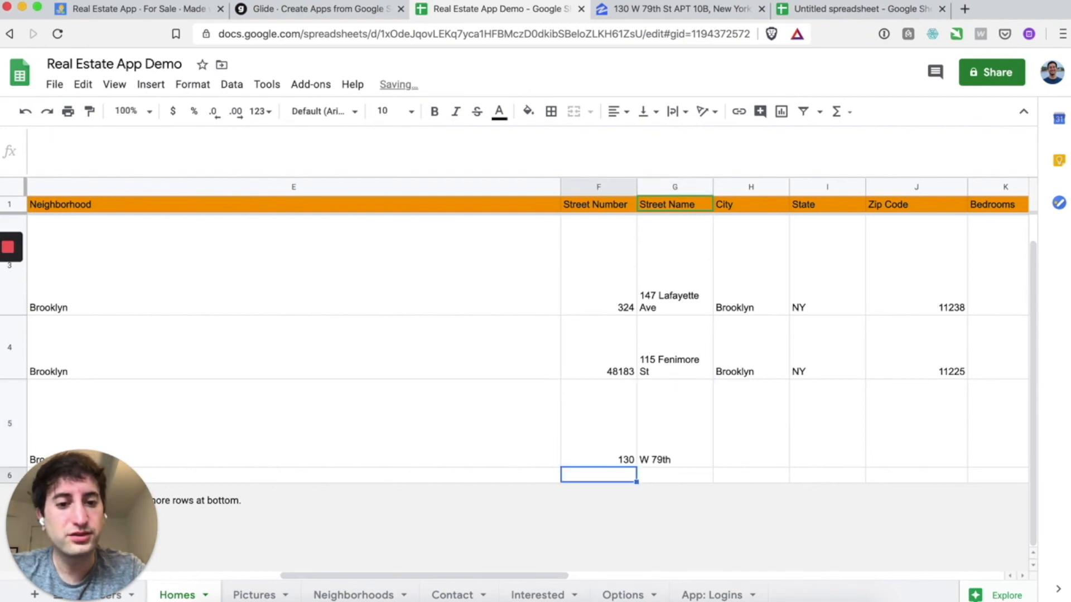
- Enter Brooklyn as the city and NY as the state
left_click(734, 430)
type("Brooklyn")
key("Tab")
type("NY")
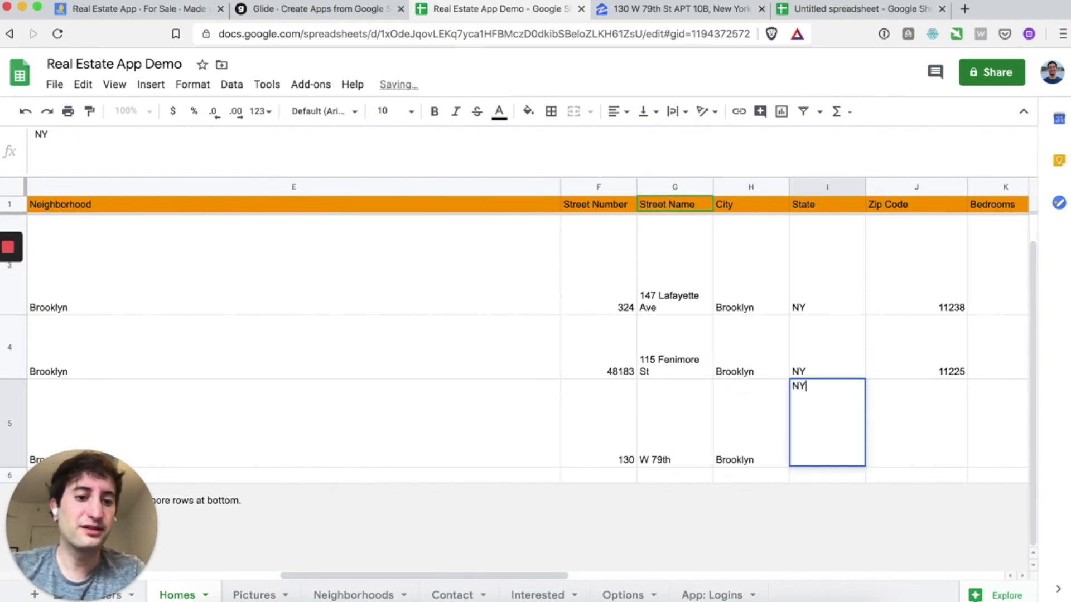
key("Return")
- Enter ZIP code 10001, 3 bedrooms, 2 bathrooms and 2000 square feet
scroll(831, 446, "right", 5)
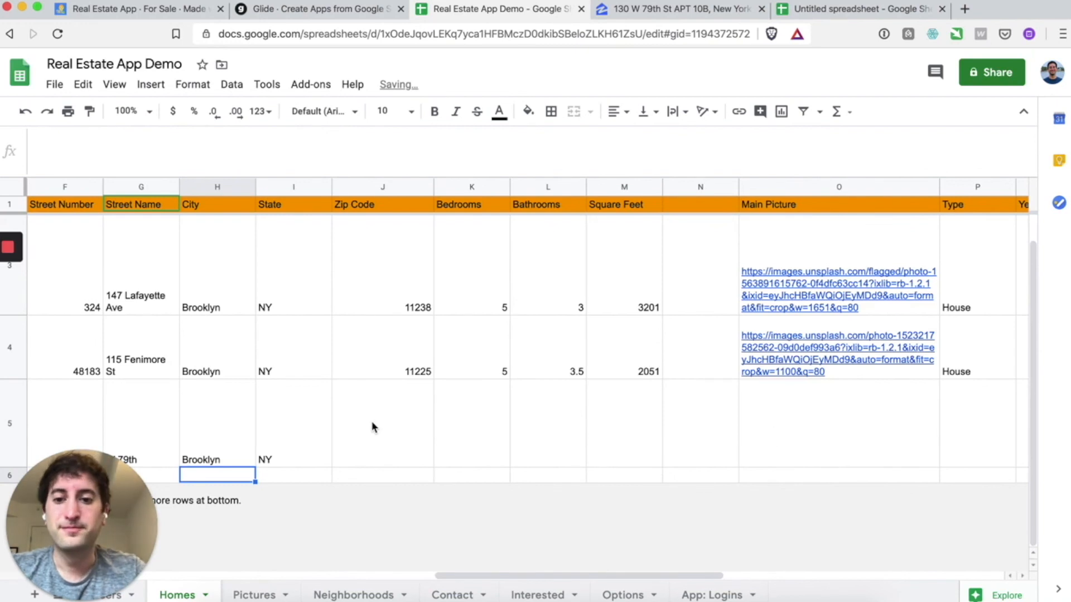
left_click(382, 433)
type("10001")
key("Tab")
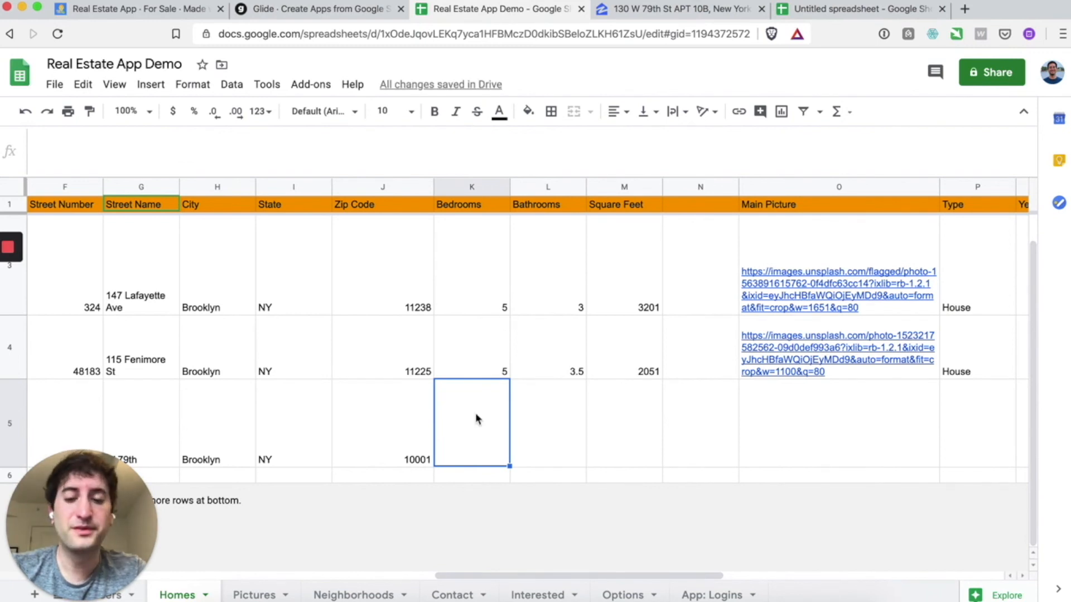
type("3")
key("Tab")
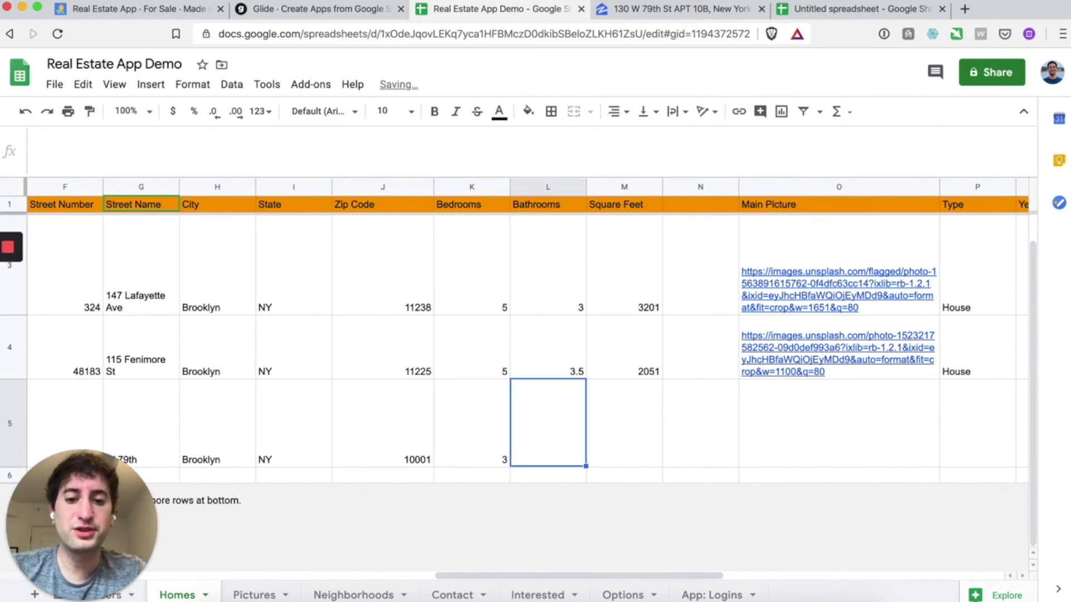
type("2")
key("Tab")
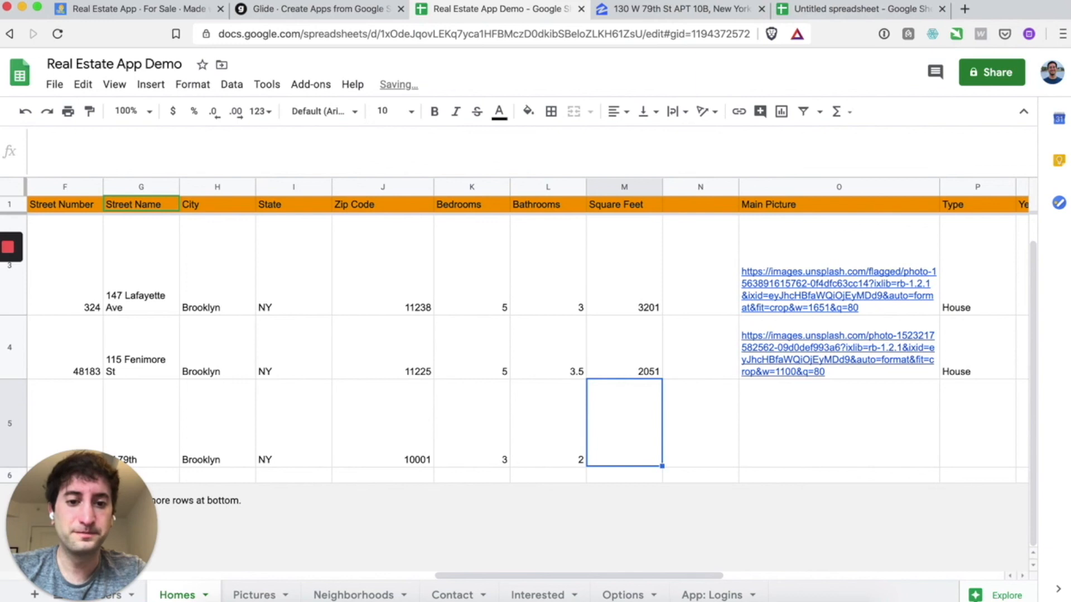
type("2000")
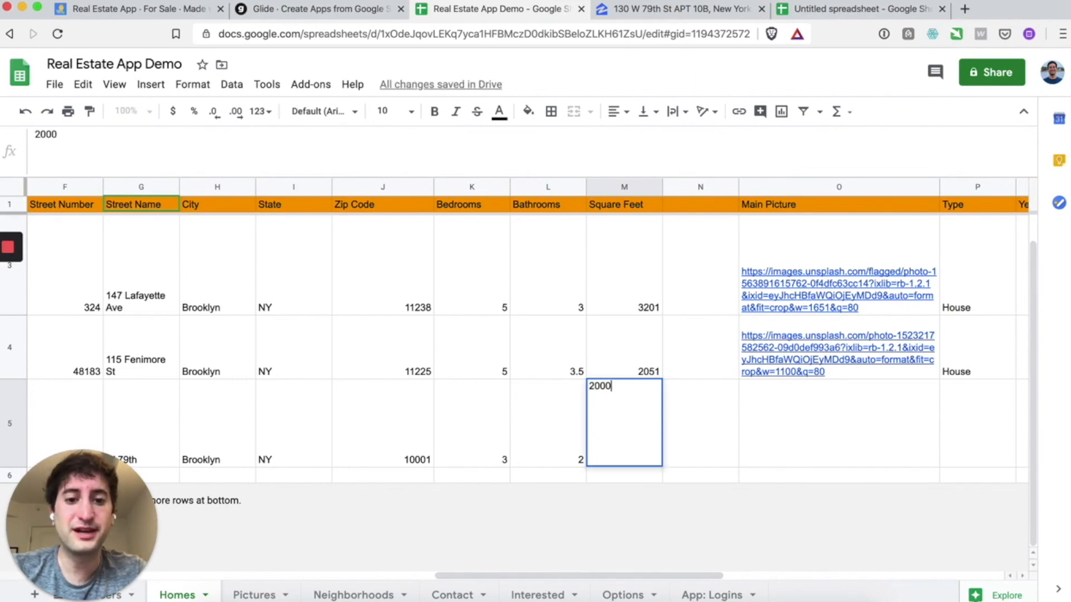
key("Return")
scroll(691, 399, "right", 2)
left_click(702, 409)
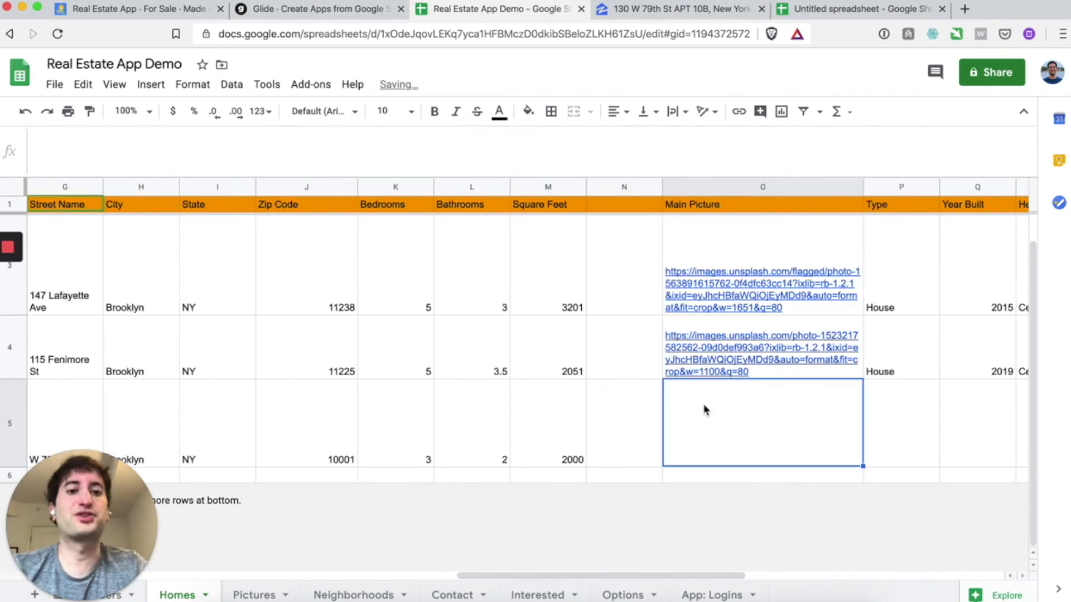
- Copy the Zillow living-room photo's image address and paste it into the Main Picture cell O5
left_click(636, 17)
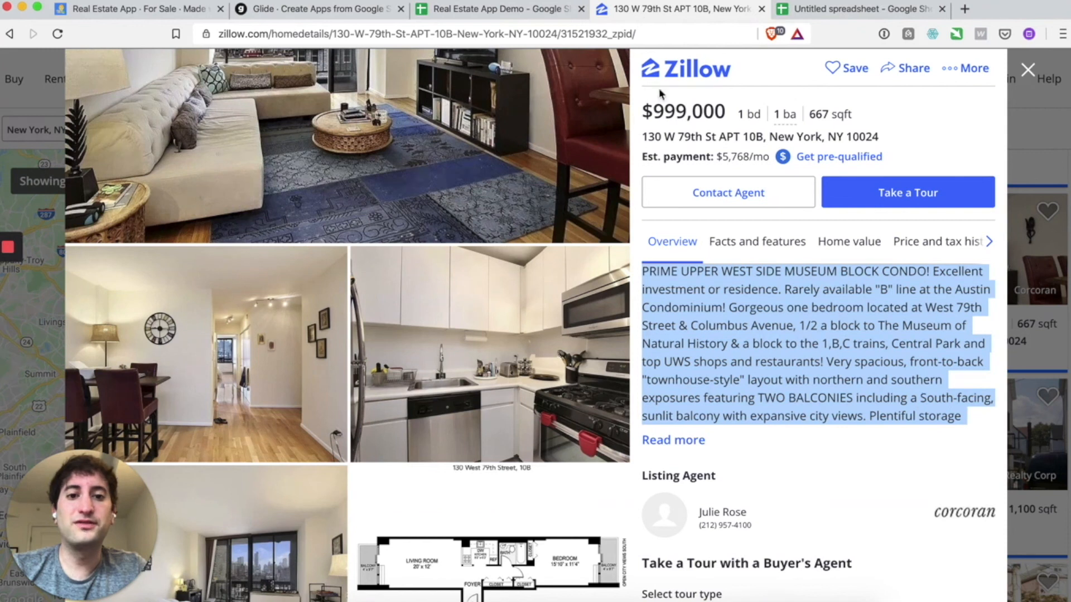
left_click(706, 349)
scroll(572, 308, "up", 5)
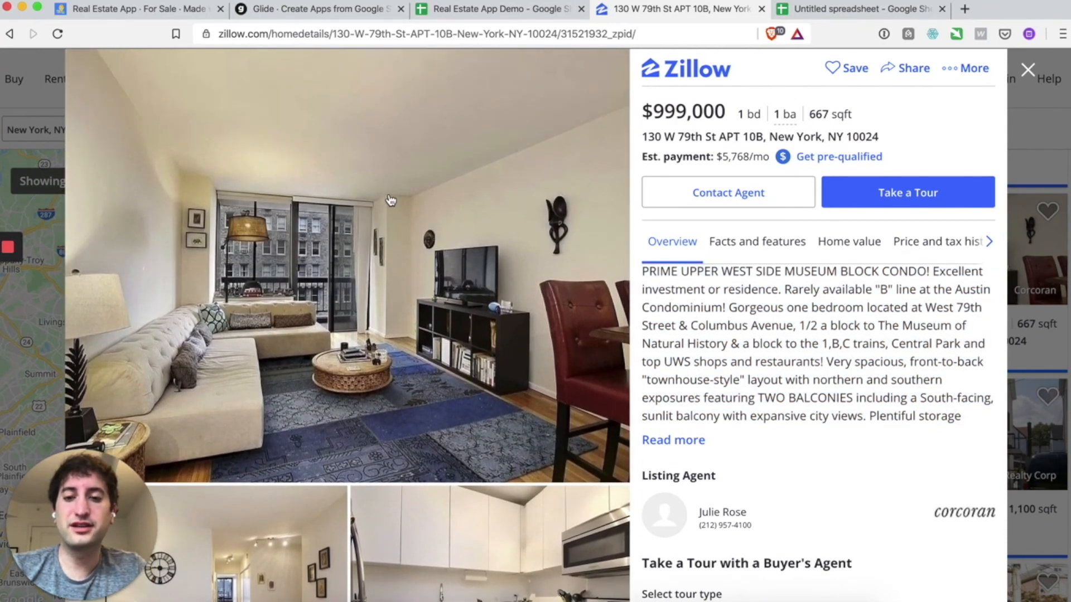
right_click(391, 201)
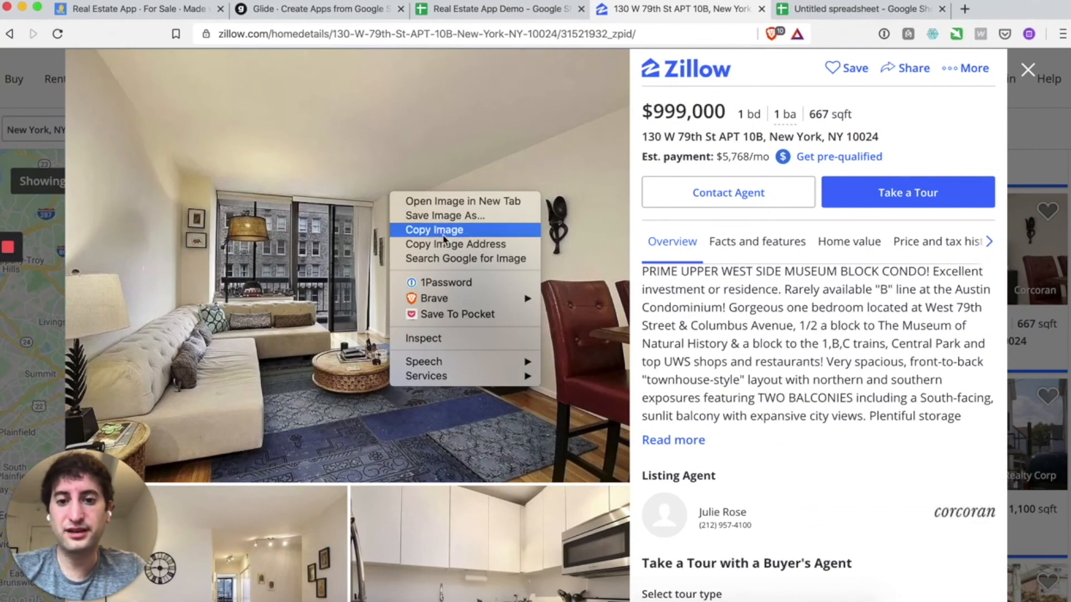
left_click(468, 250)
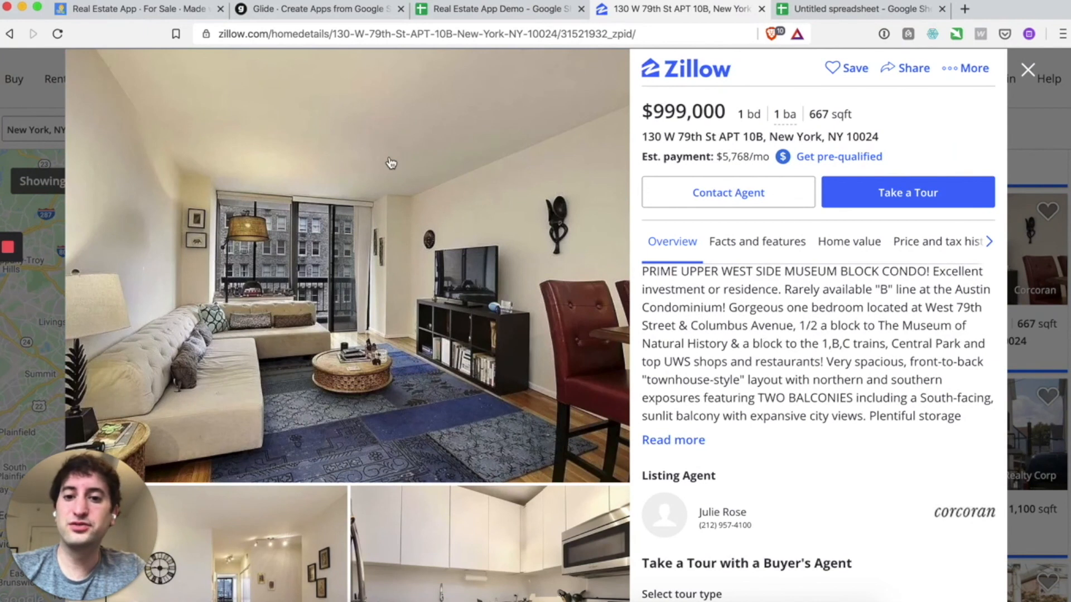
left_click(487, 10)
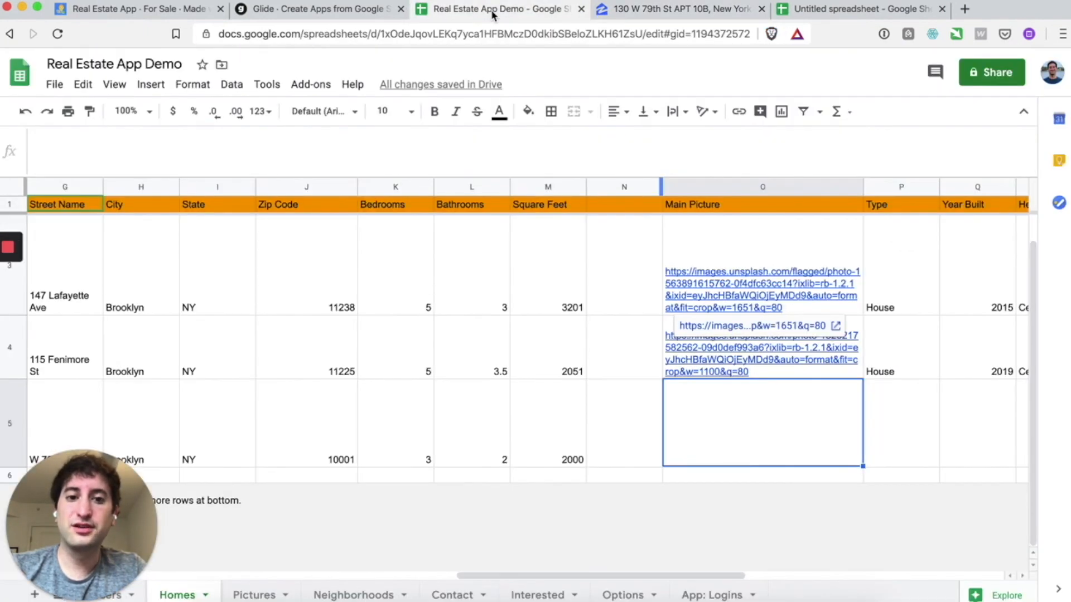
double_click(707, 410)
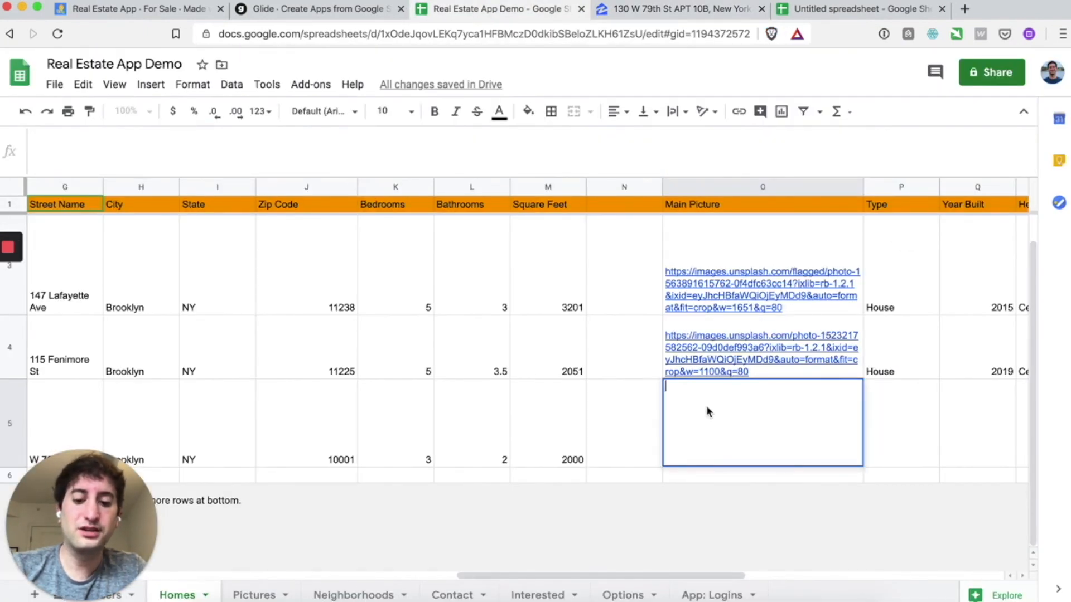
key("super+v")
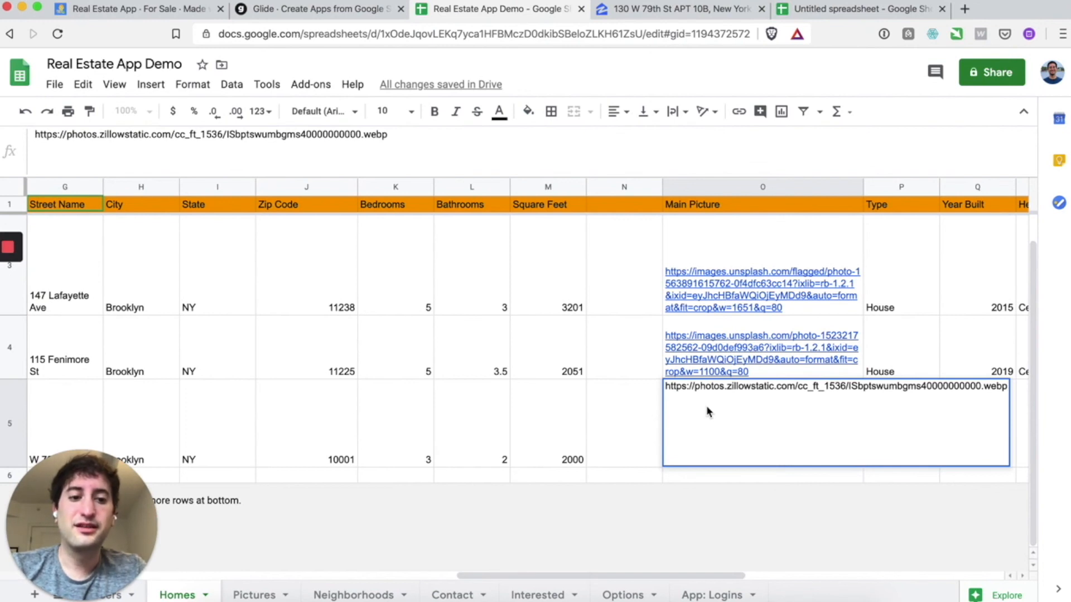
key("Return")
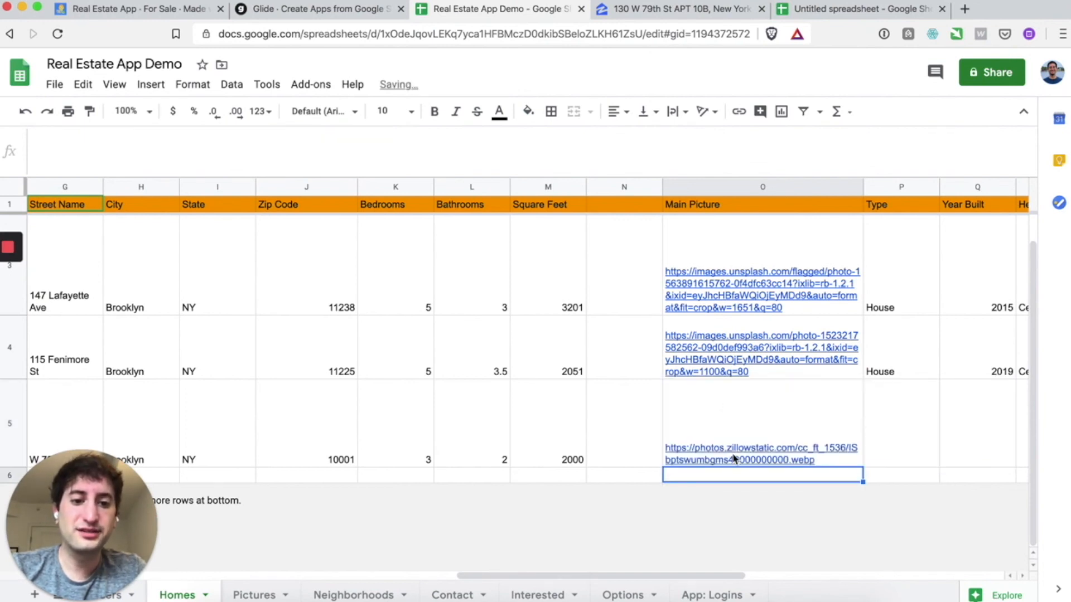
- Load the living-room photo's copied image address in the browser to confirm it opens full-size
left_click(650, 16)
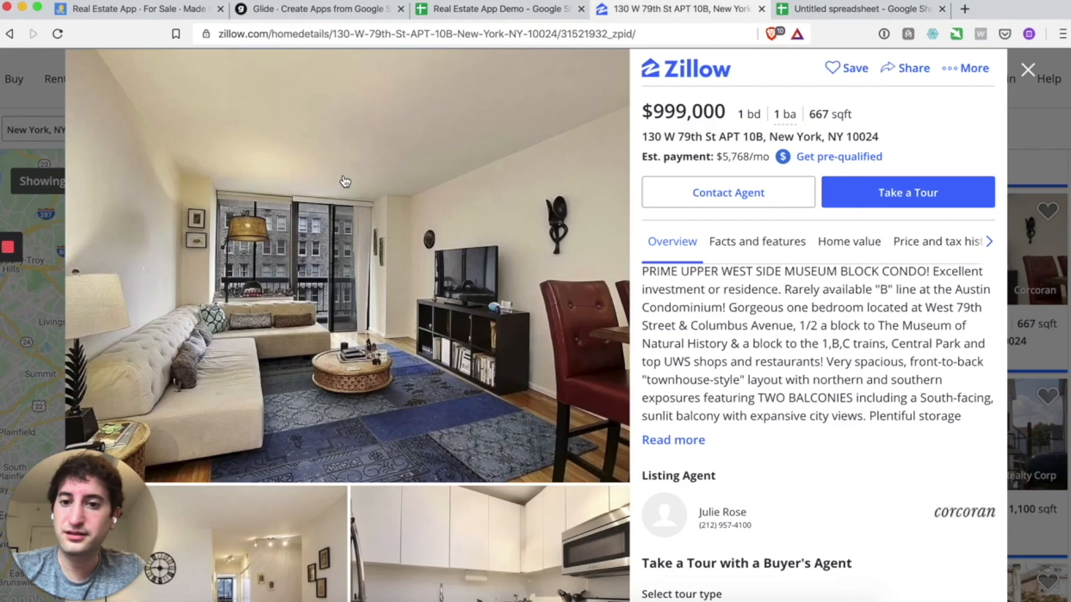
right_click(384, 208)
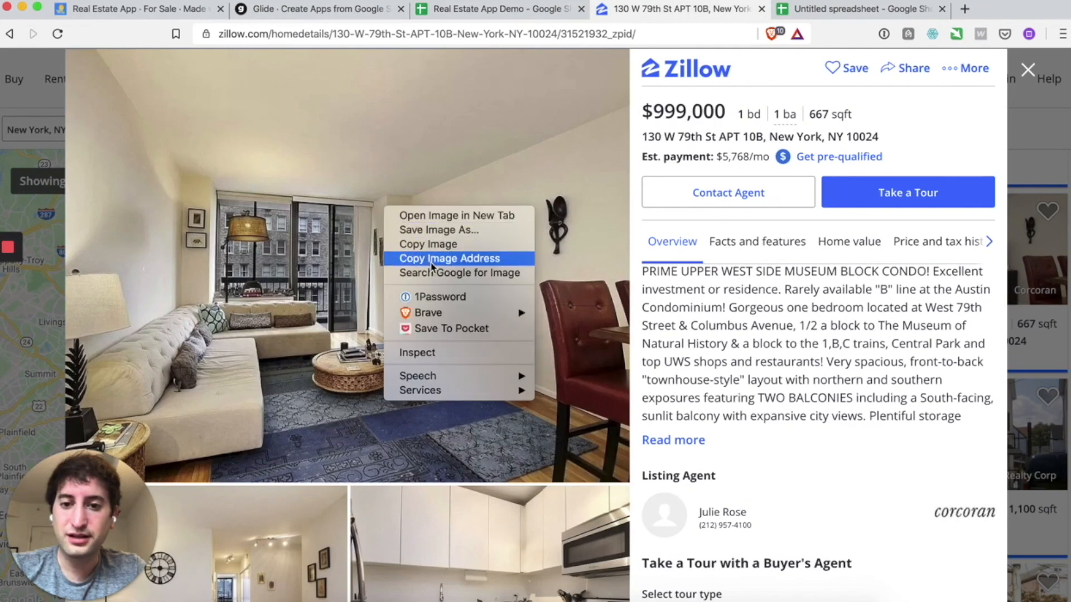
left_click(432, 259)
left_click(351, 33)
key("super+v")
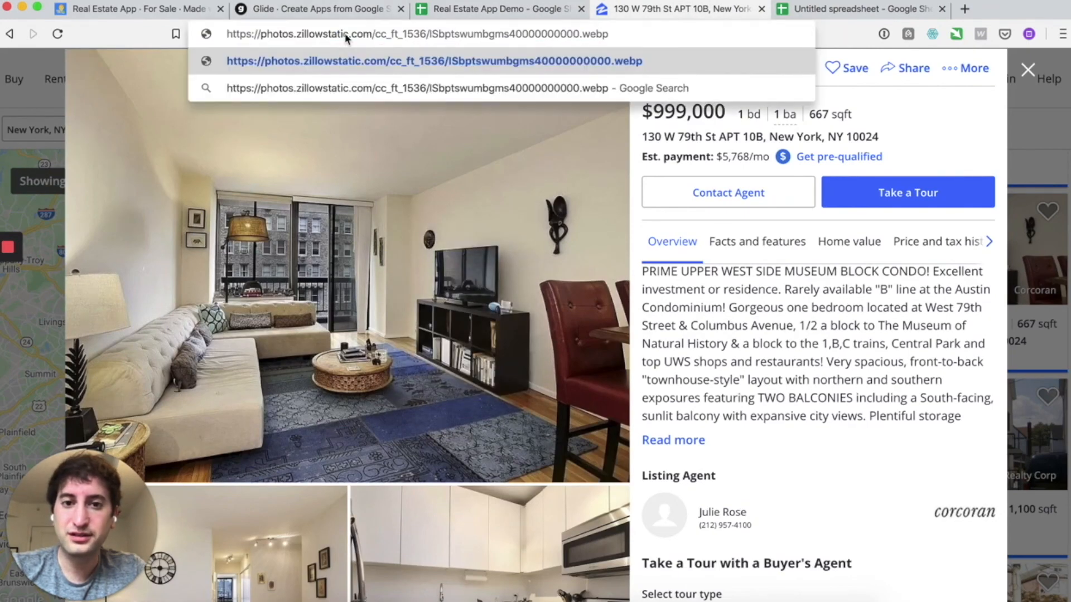
key("Return")
scroll(416, 137, "left", 5)
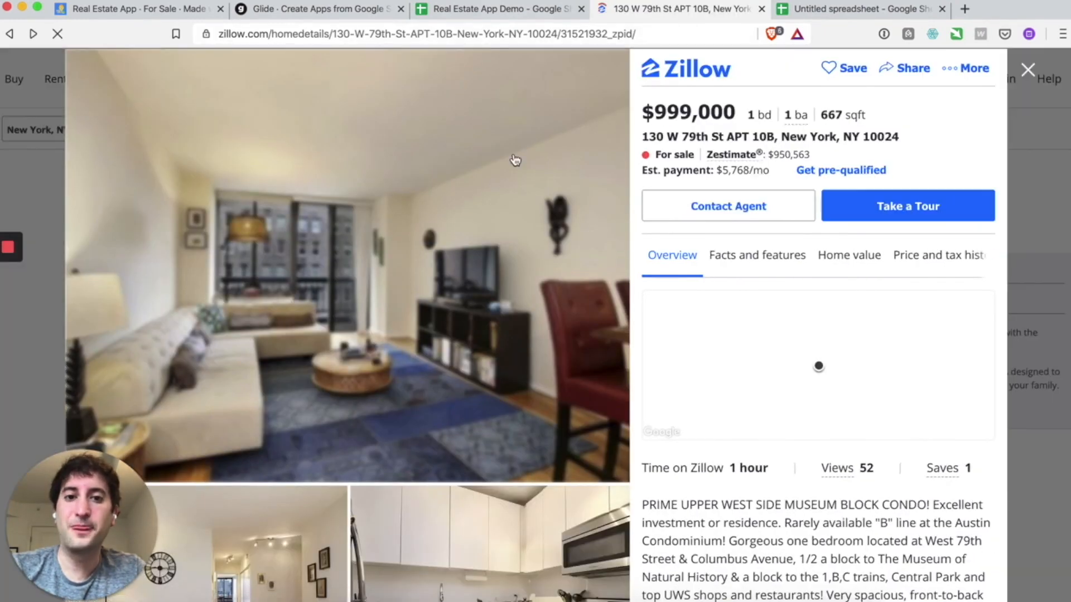
- Set the new listing's Type to Conda and Year Built to 2017
left_click(478, 9)
left_click(742, 441)
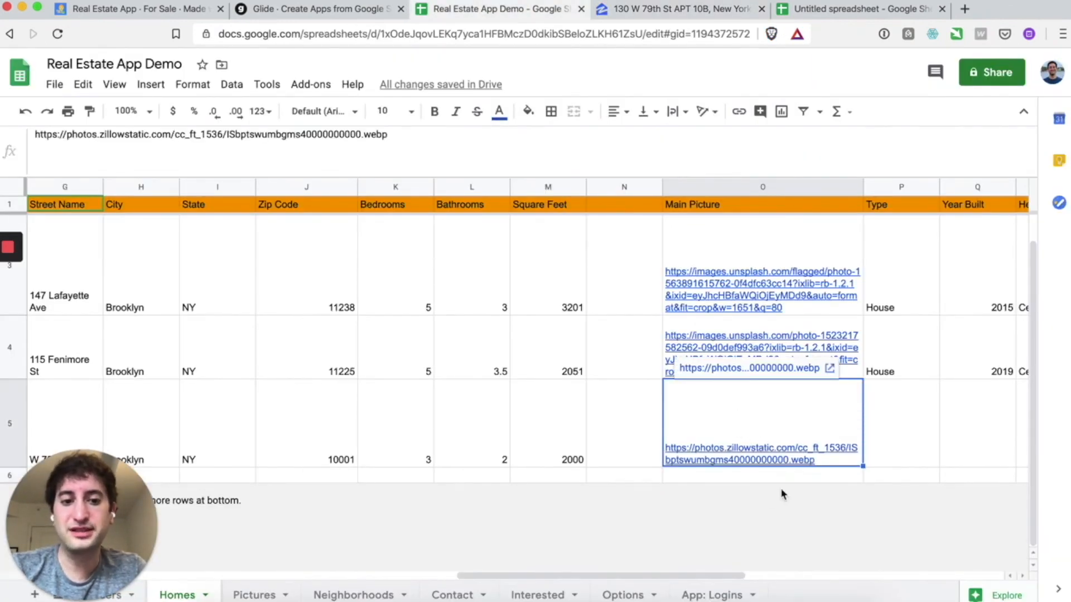
scroll(772, 412, "right", 2)
left_click(817, 418)
scroll(817, 418, "right", 2)
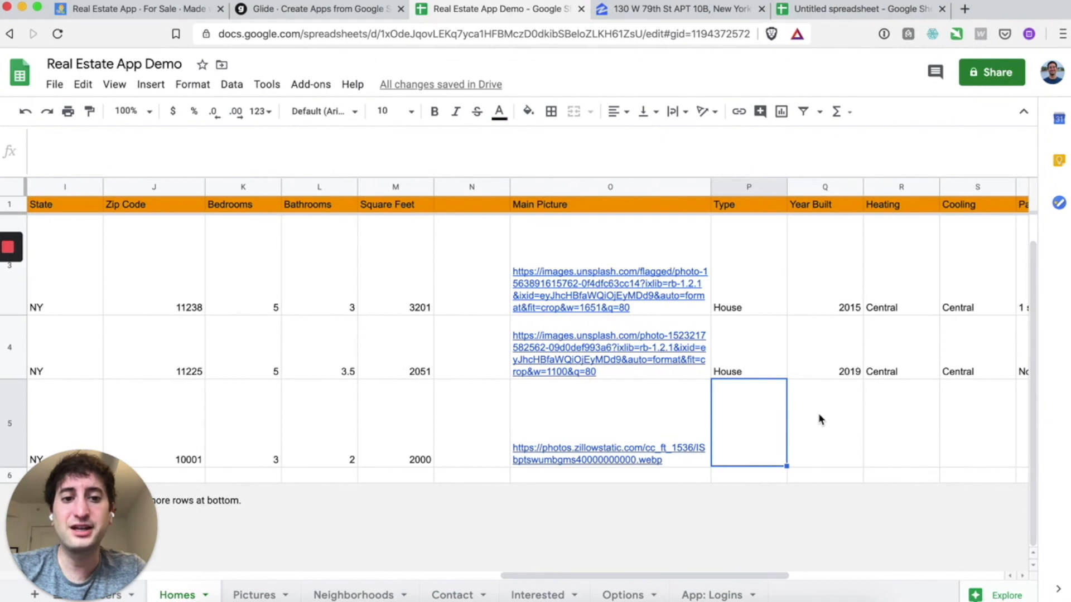
type("Conda")
key("Return")
scroll(820, 416, "right", 1)
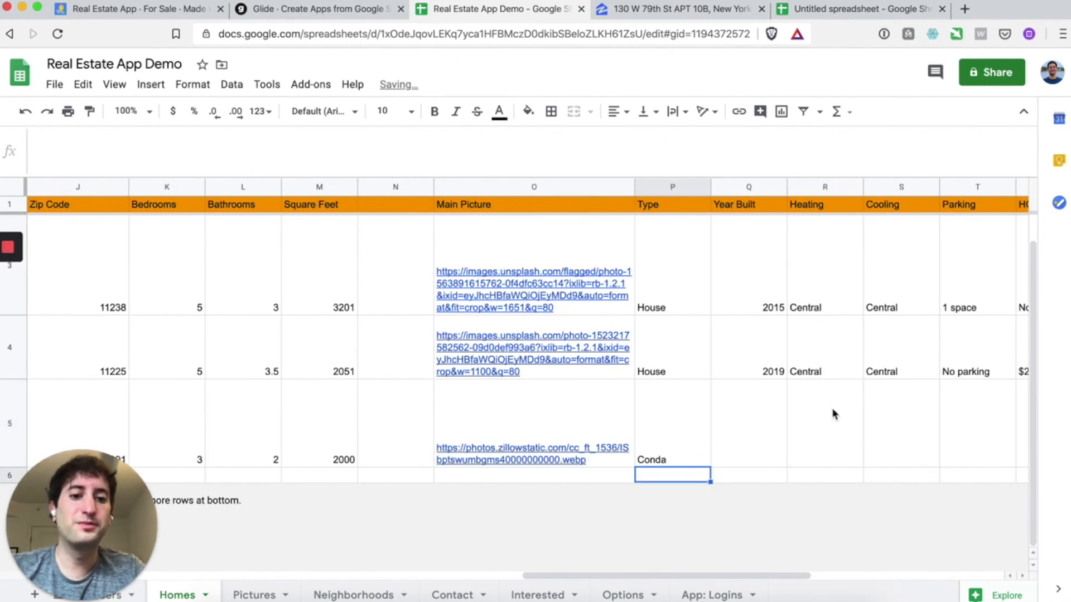
left_click(778, 421)
type("201")
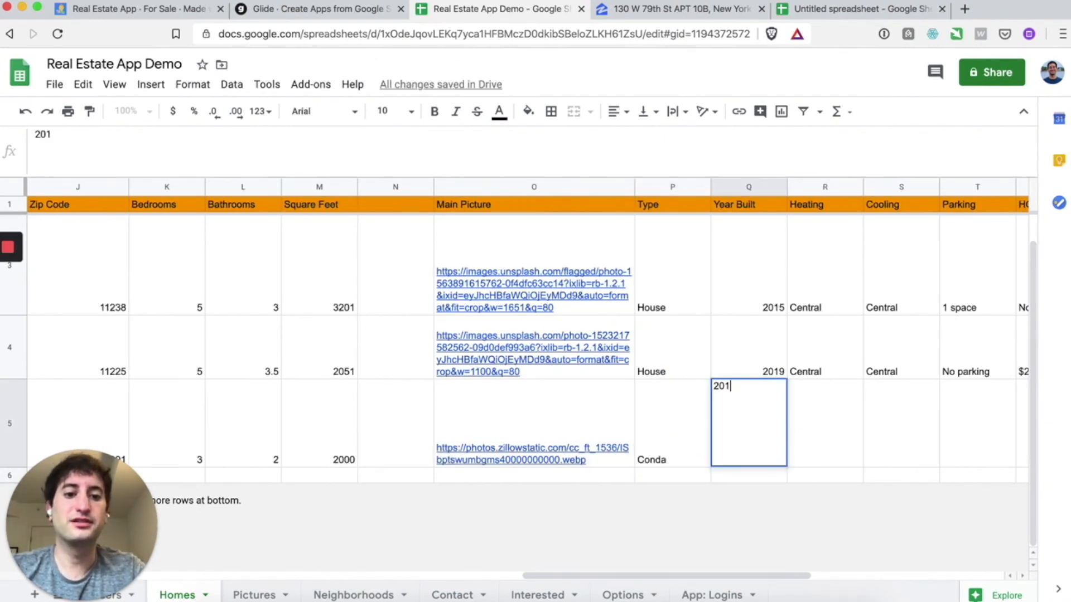
key("Return")
- Enter Central heating, Central cooling, No parking and a $100/month HOA fee
scroll(809, 399, "right", 3)
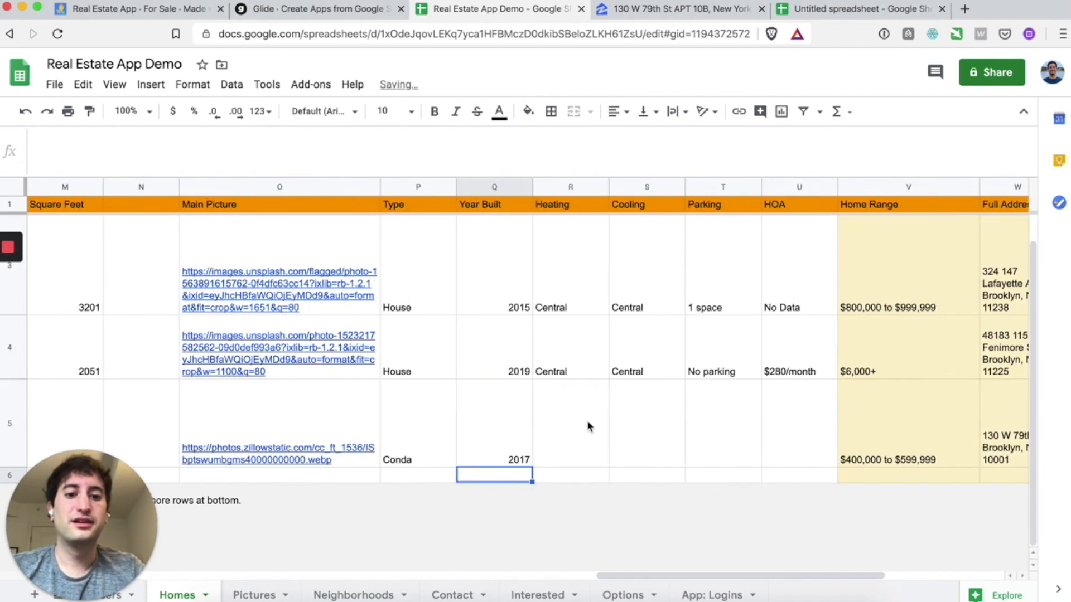
left_click(597, 425)
type("Central")
key("Tab")
type("Central")
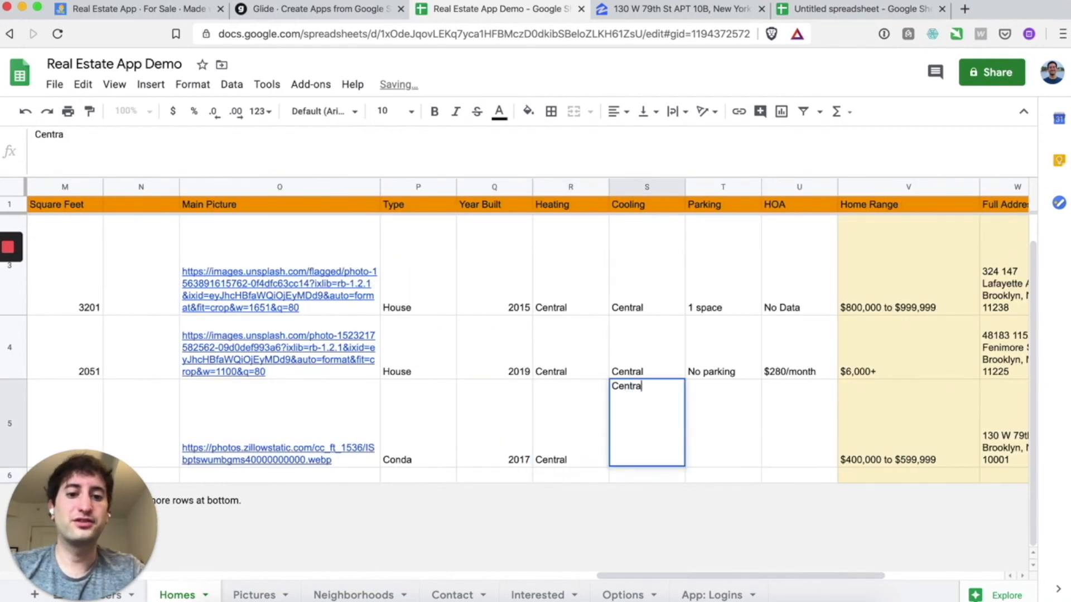
key("Tab")
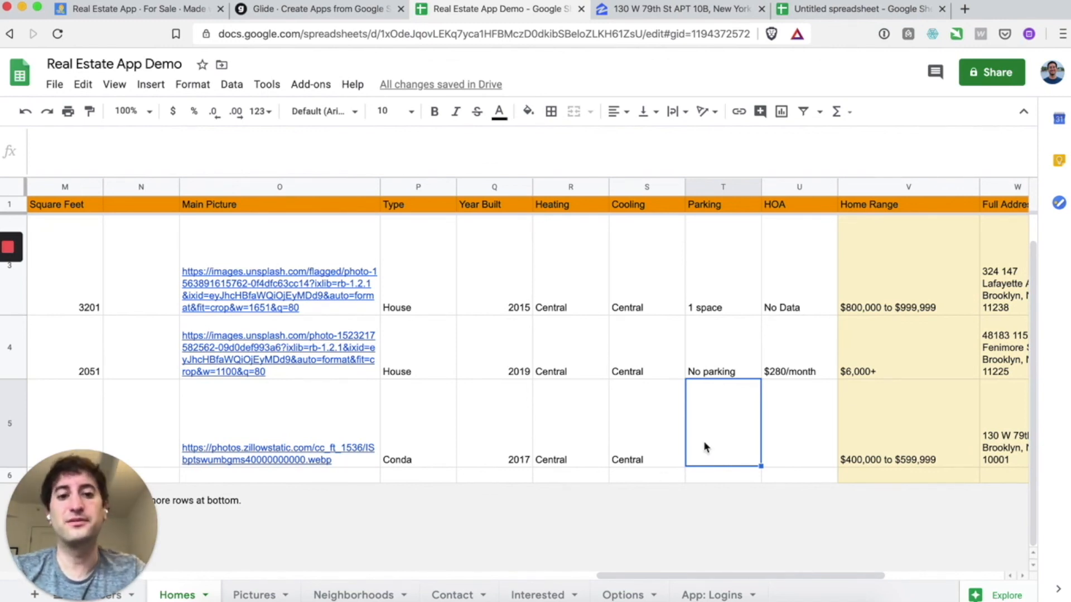
type("No parking")
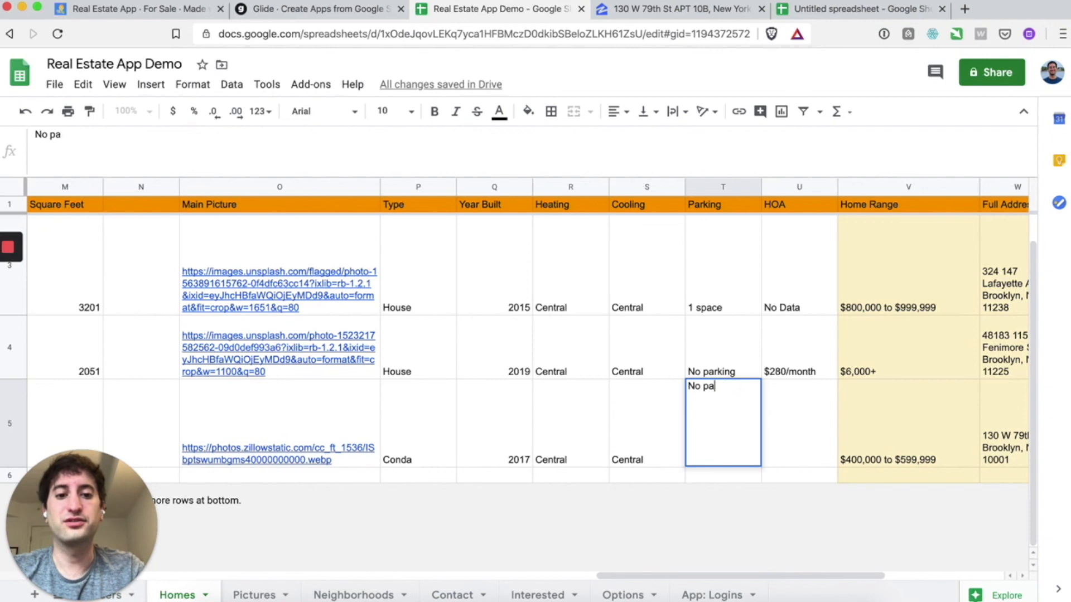
key("Tab")
scroll(794, 441, "right", 1)
type("$100/month")
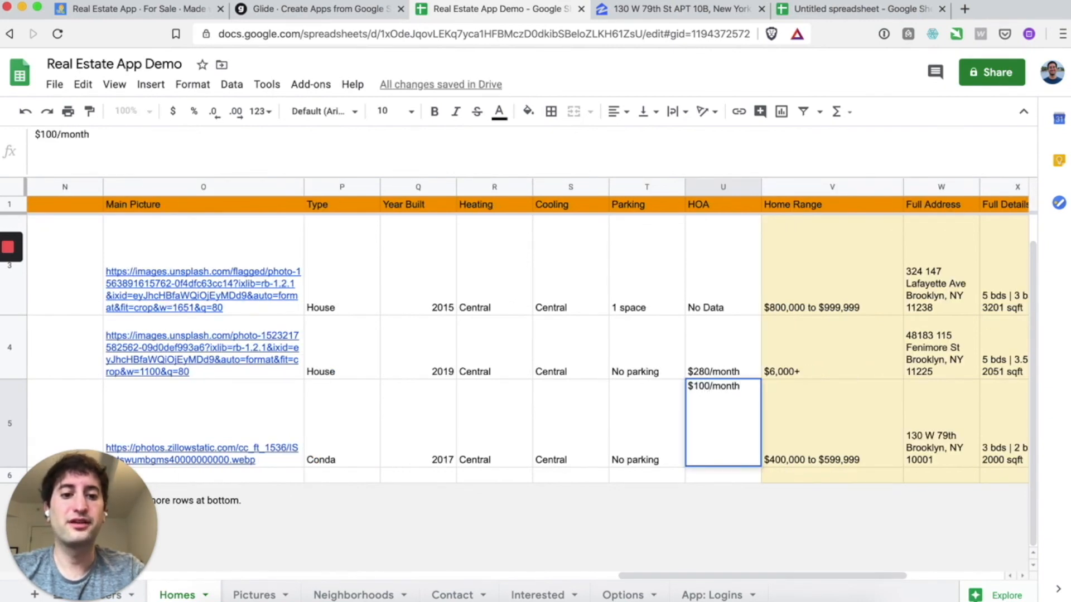
key("Return")
scroll(762, 445, "right", 2)
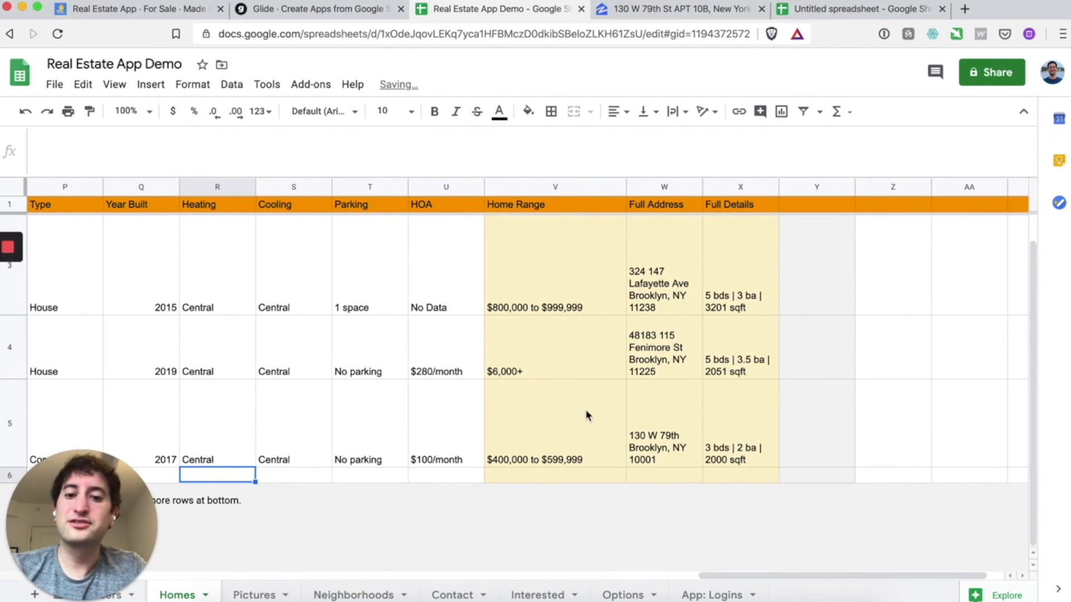
left_click(534, 211)
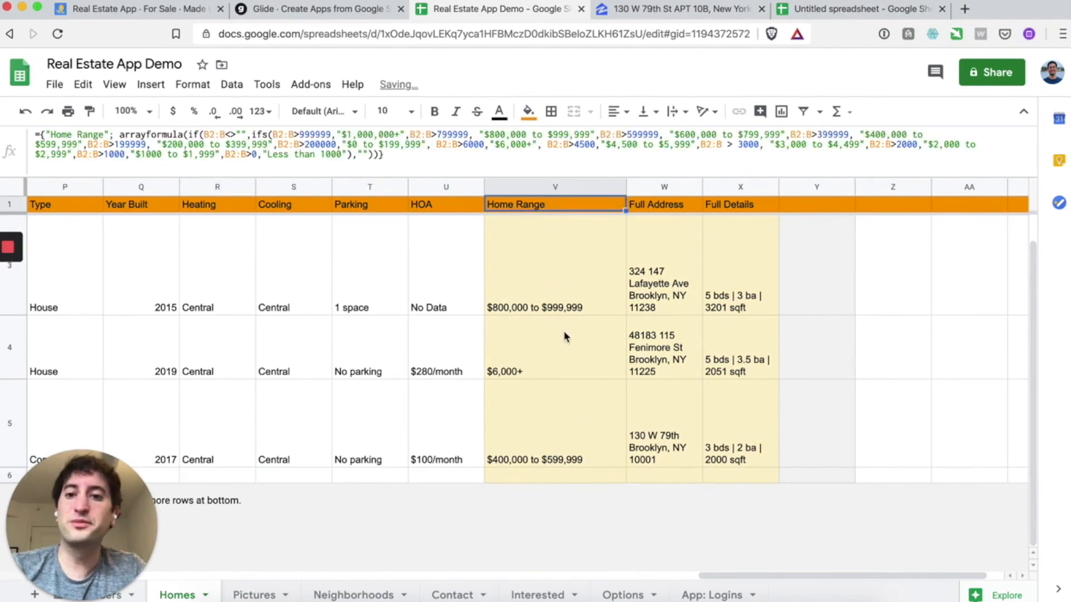
left_click(547, 418)
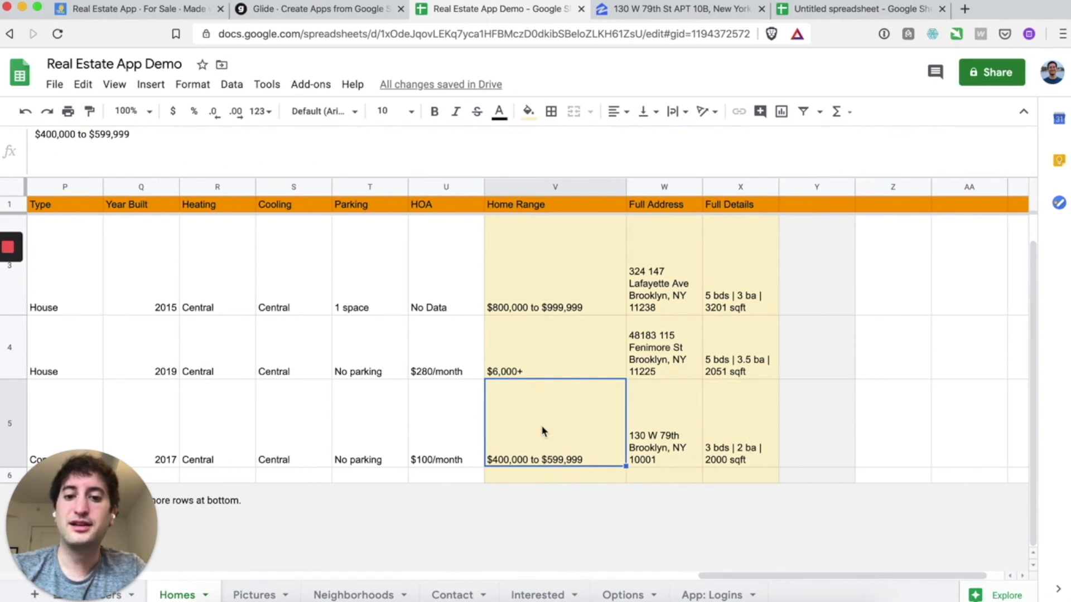
left_click(656, 430)
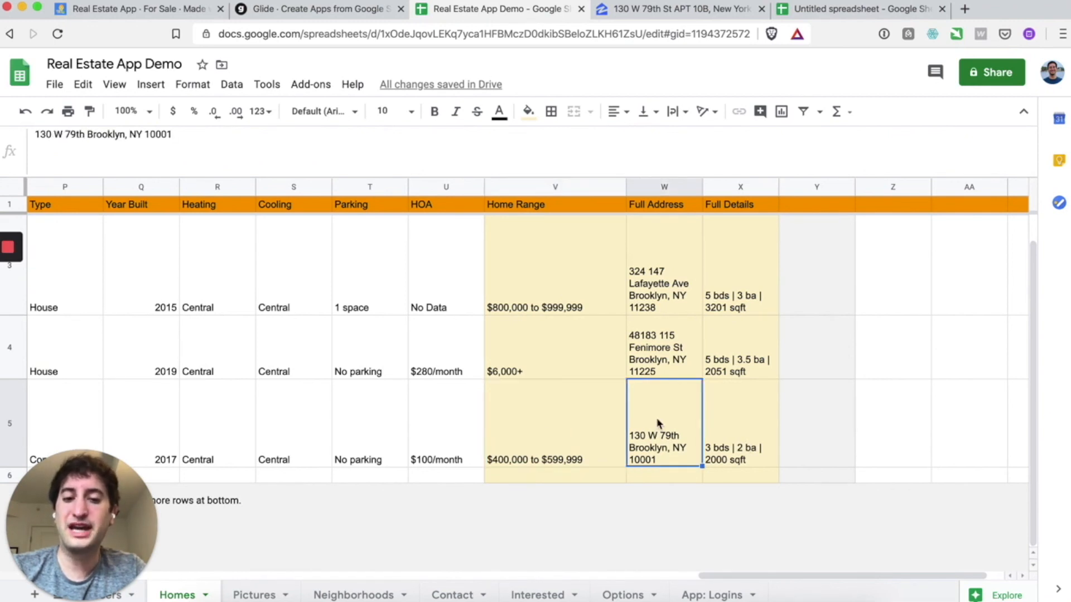
left_click(722, 428)
left_click(576, 436)
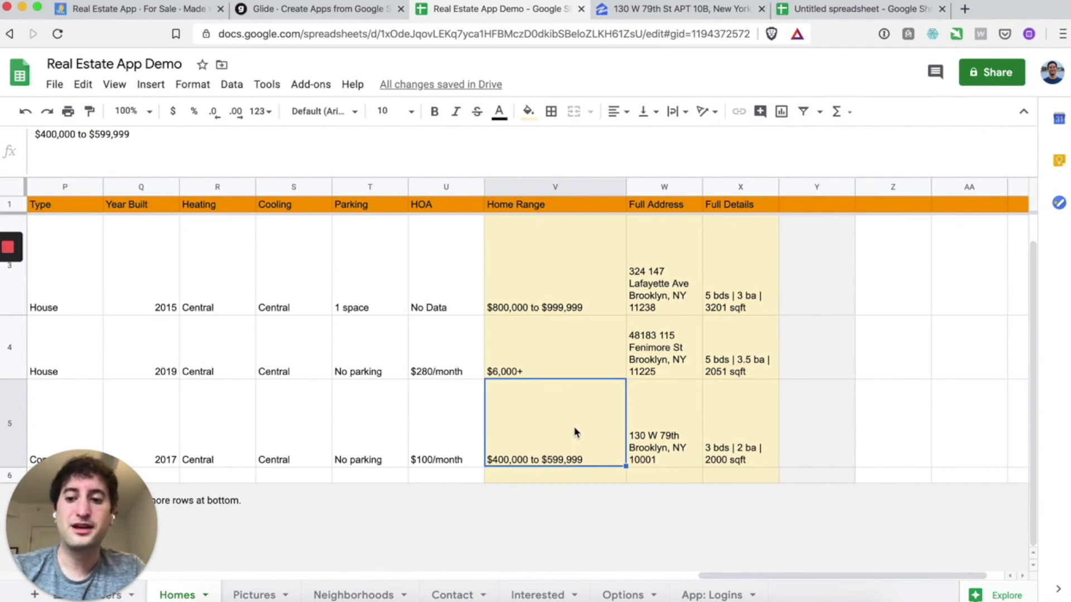
left_click(543, 207)
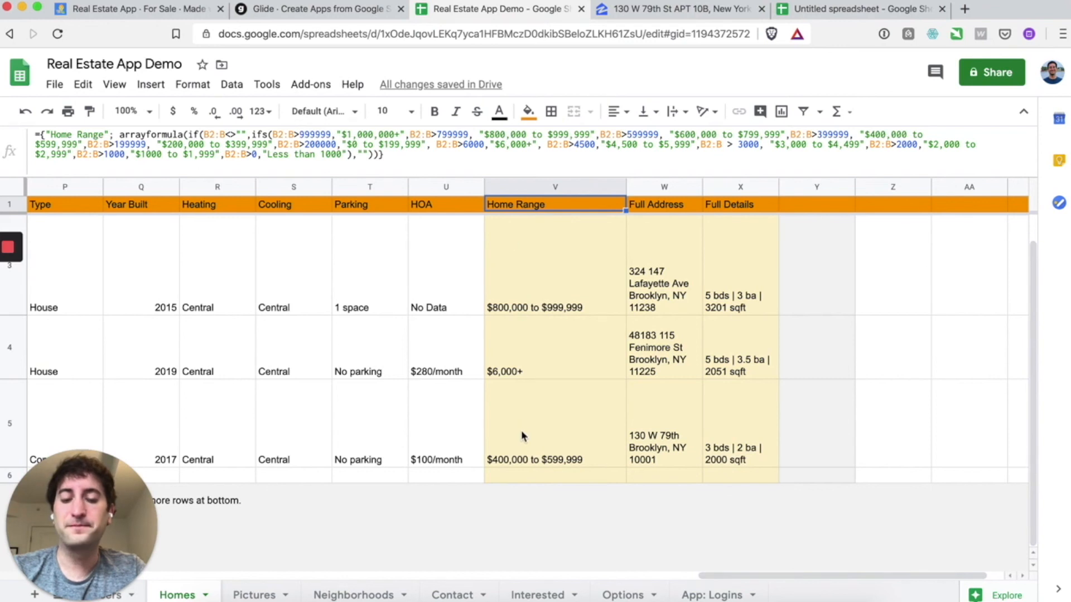
scroll(541, 423, "left", 15)
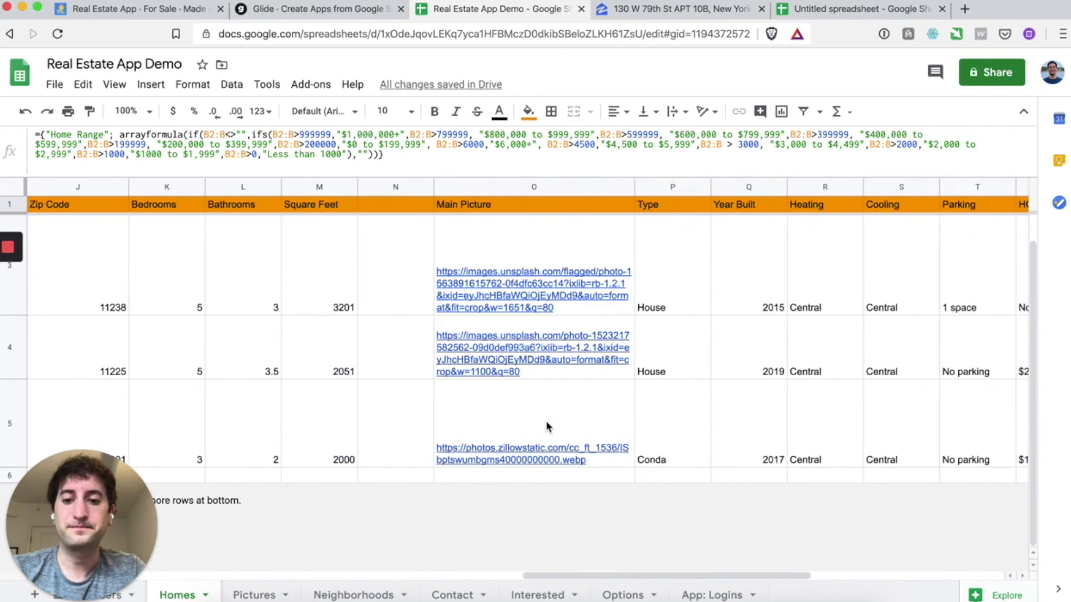
scroll(548, 426, "left", 2)
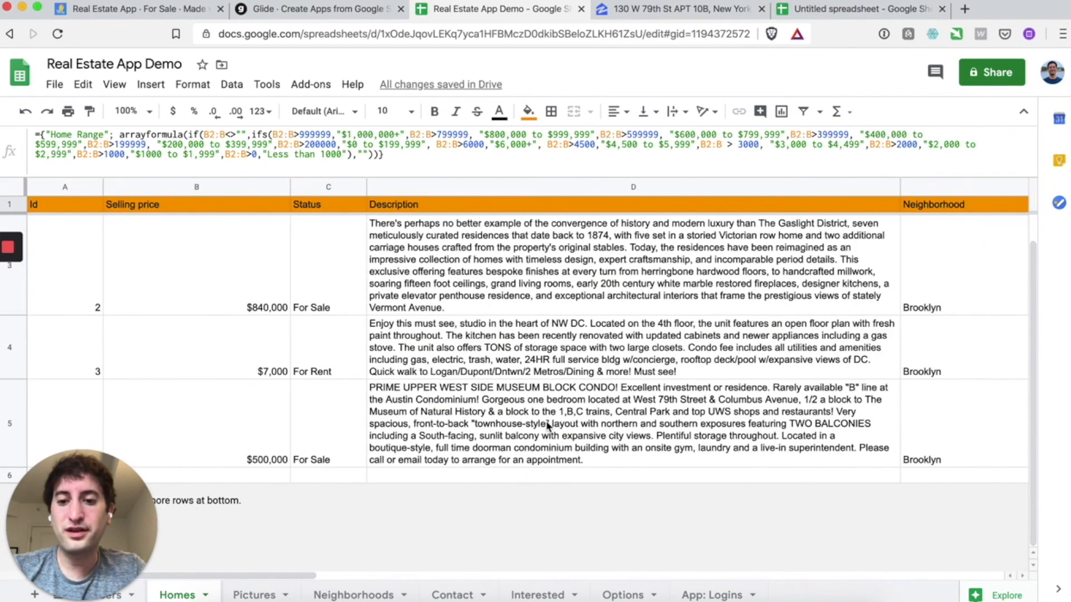
scroll(548, 427, "right", 6)
scroll(548, 426, "left", 6)
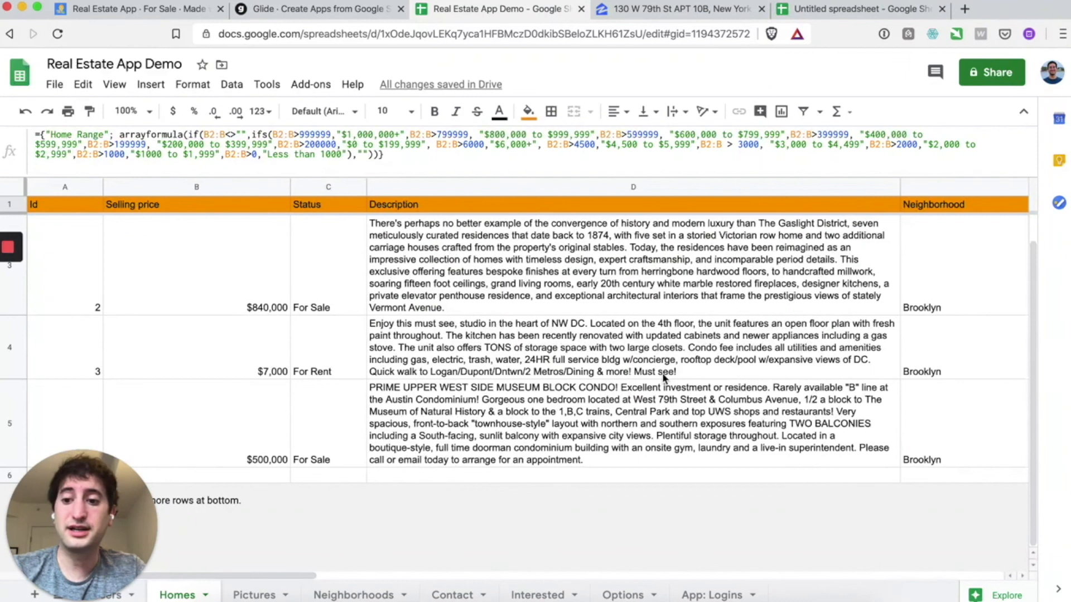
scroll(664, 378, "right", 6)
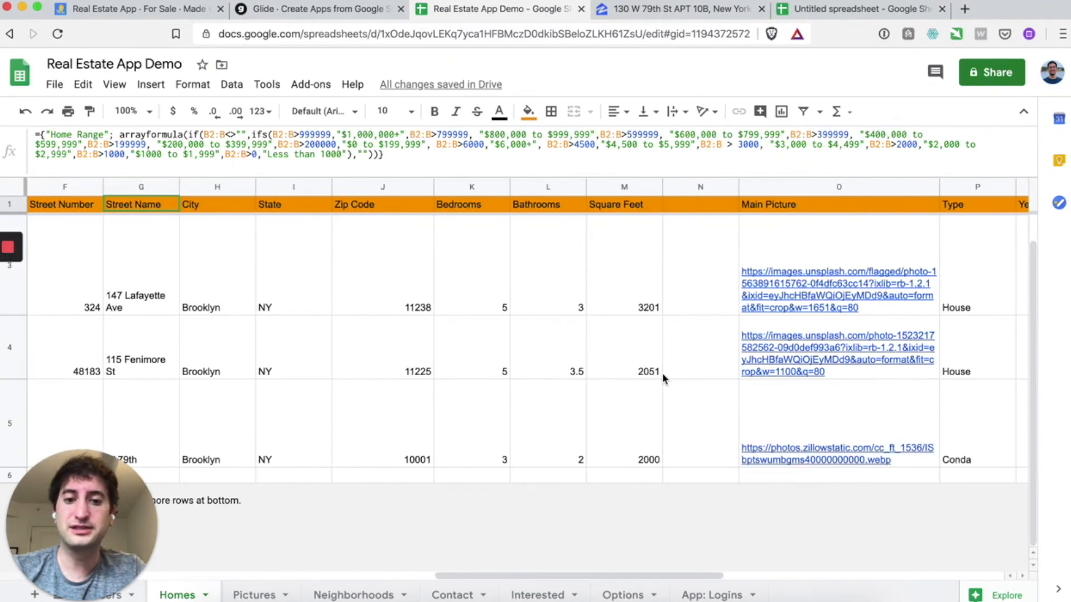
scroll(661, 373, "right", 2)
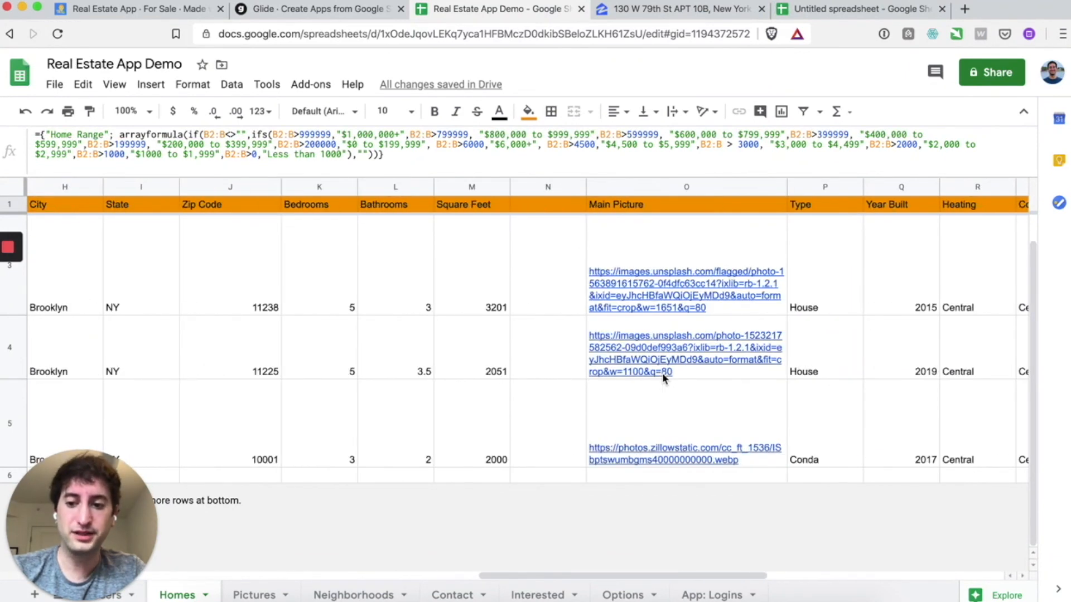
scroll(662, 373, "right", 1)
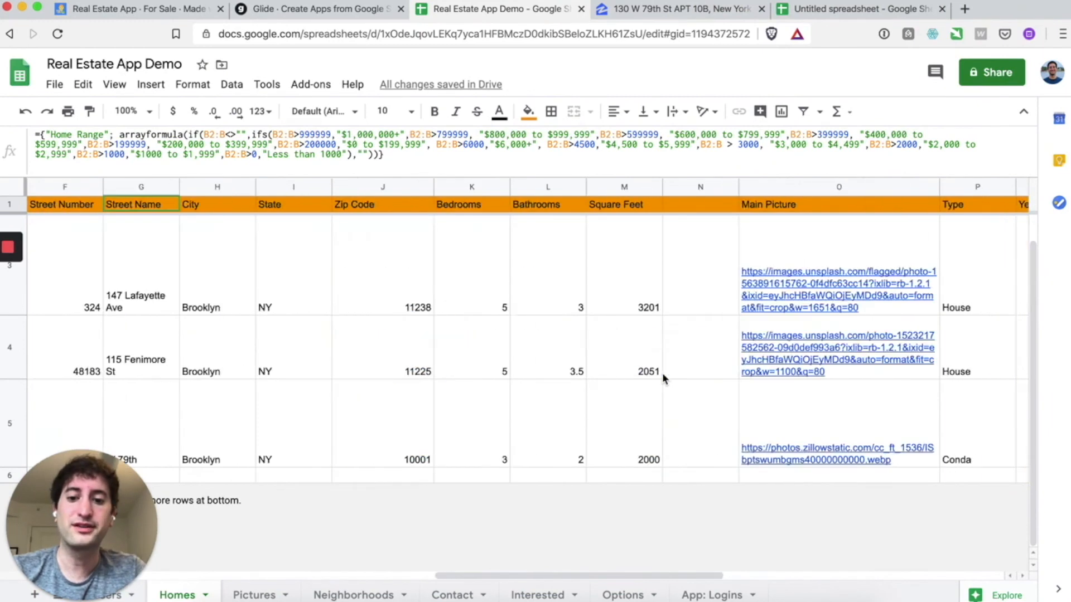
scroll(661, 372, "left", 8)
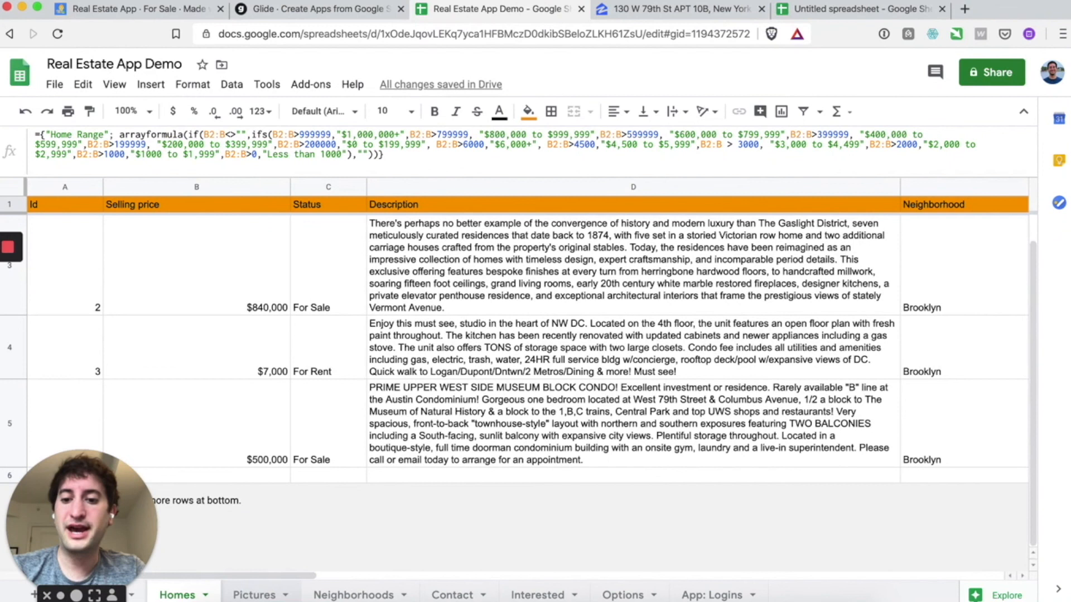
- Switch to the Pictures sheet and inspect its Home id and Image columns
left_click(263, 598)
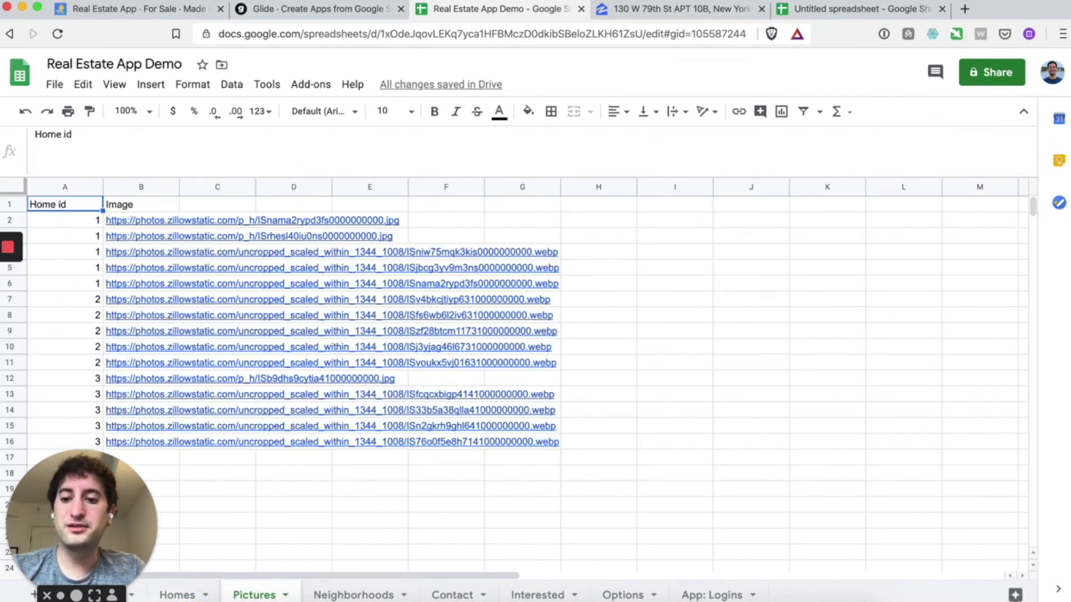
left_click_drag(79, 210, 107, 207)
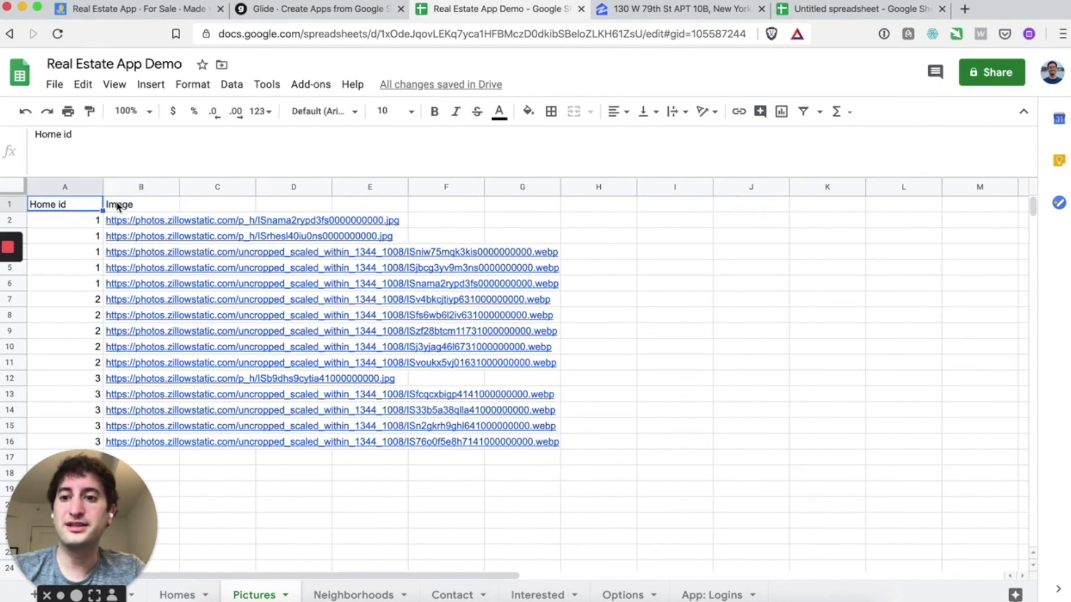
left_click(118, 206)
left_click(230, 497)
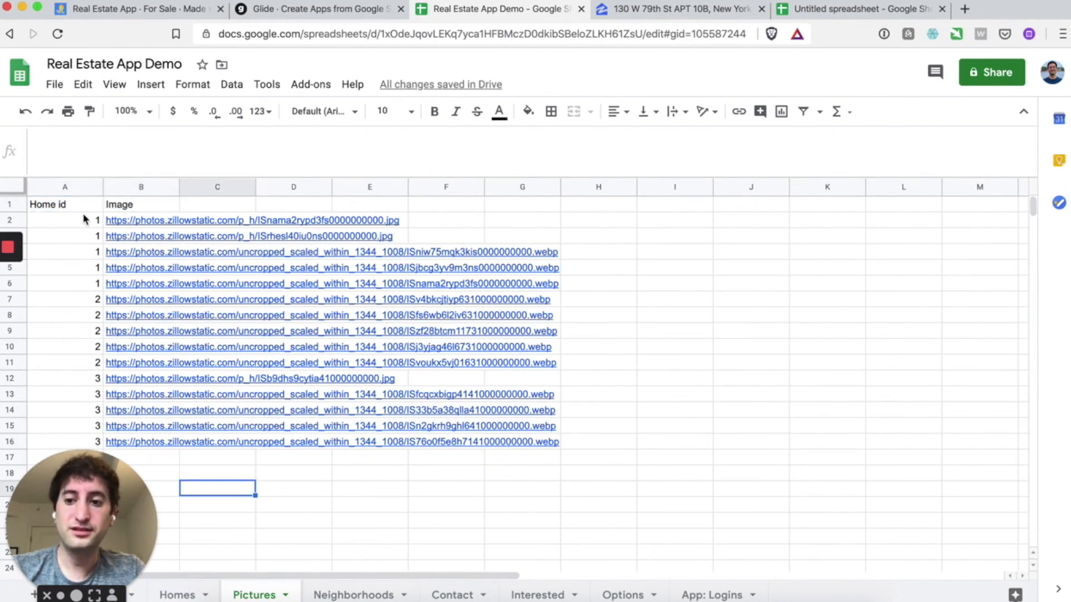
left_click_drag(78, 220, 84, 285)
- Compare with the Homes sheet, then select the Home id 1 photo rows A2:C6 in Pictures
left_click(180, 595)
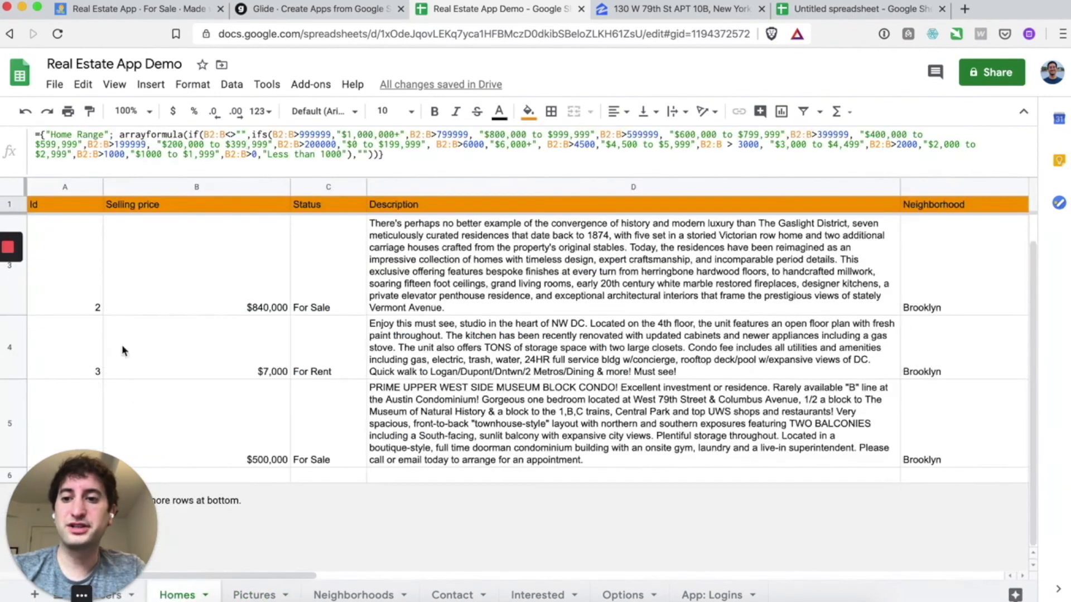
scroll(79, 278, "up", 2)
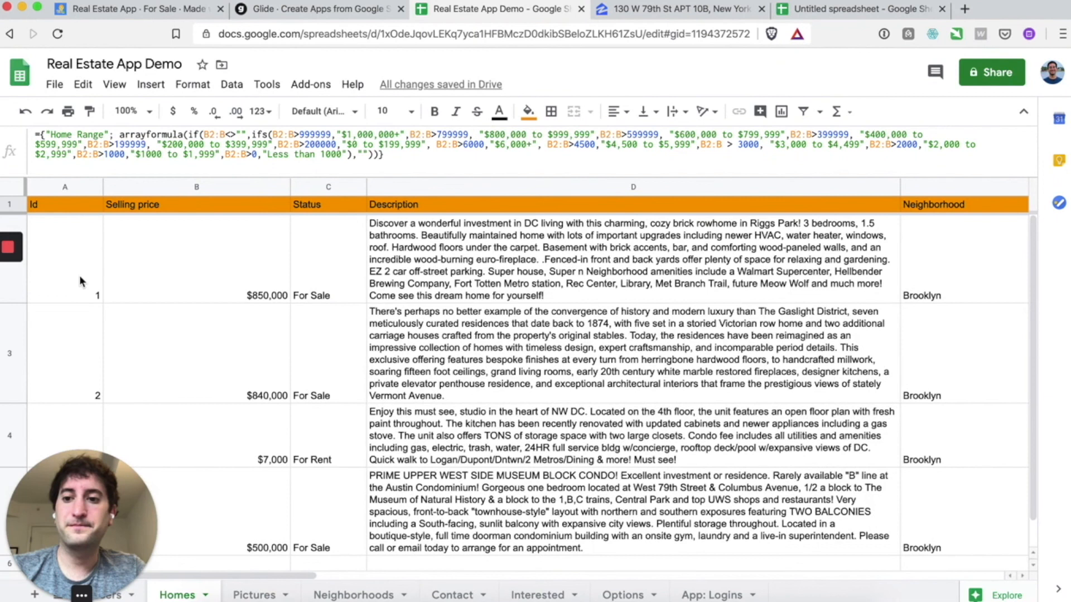
scroll(80, 359, "down", 2)
scroll(78, 360, "up", 2)
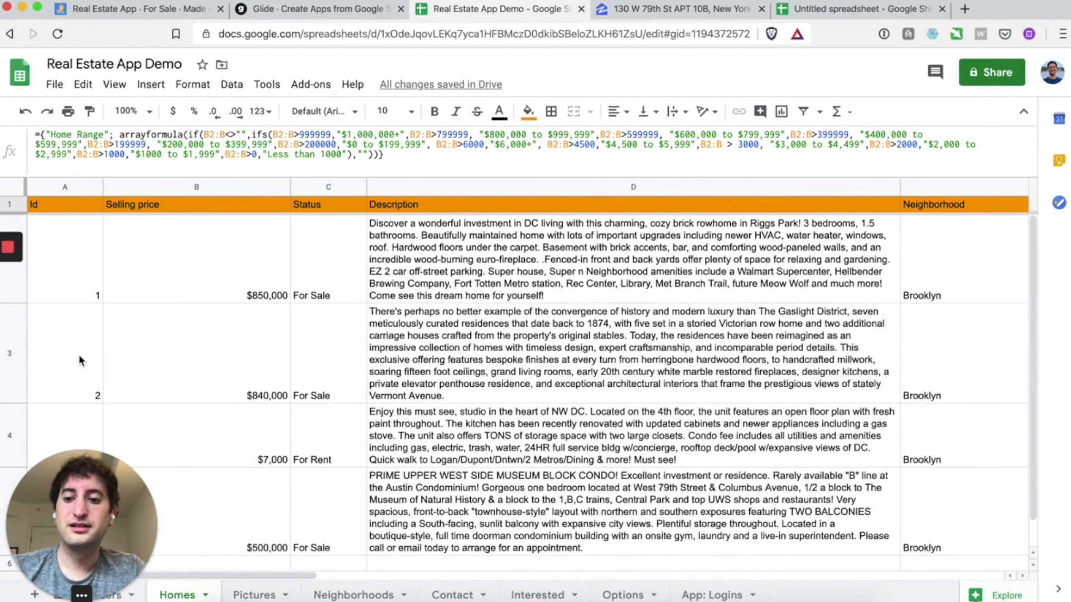
left_click(254, 595)
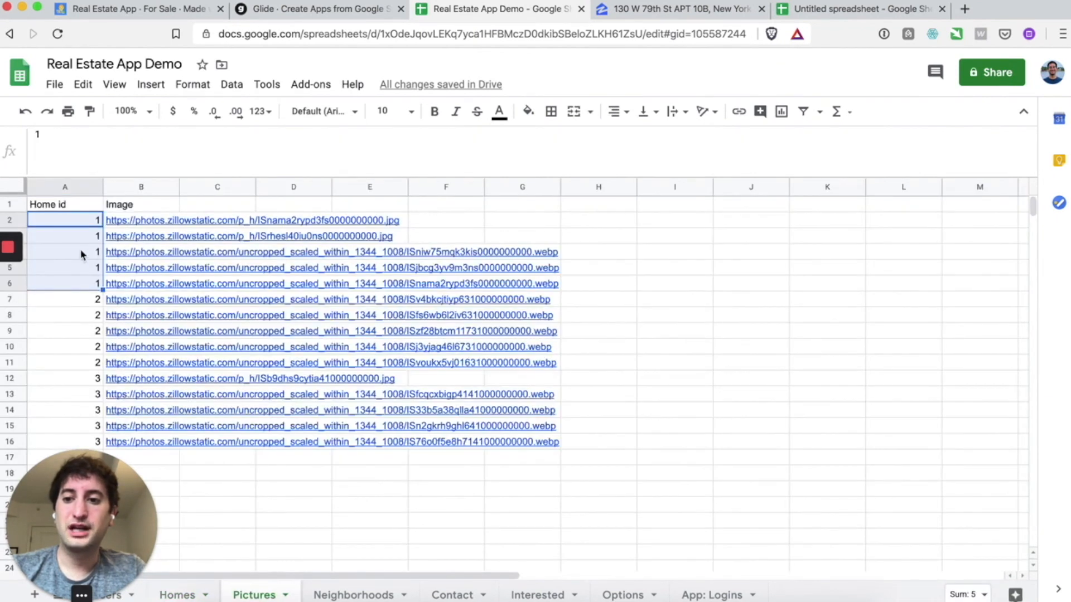
left_click(82, 268)
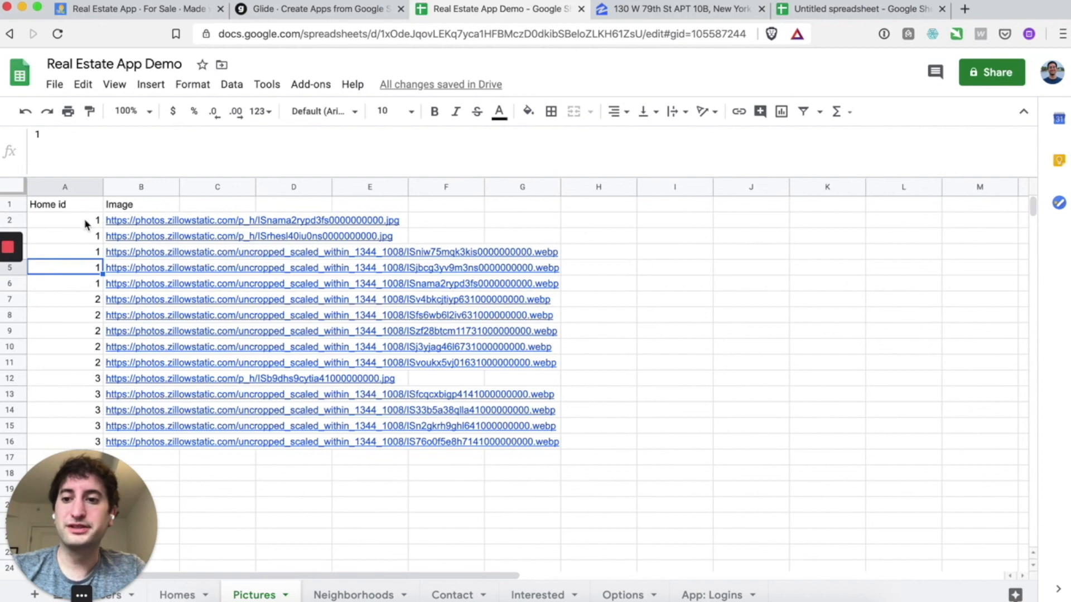
left_click_drag(85, 222, 220, 288)
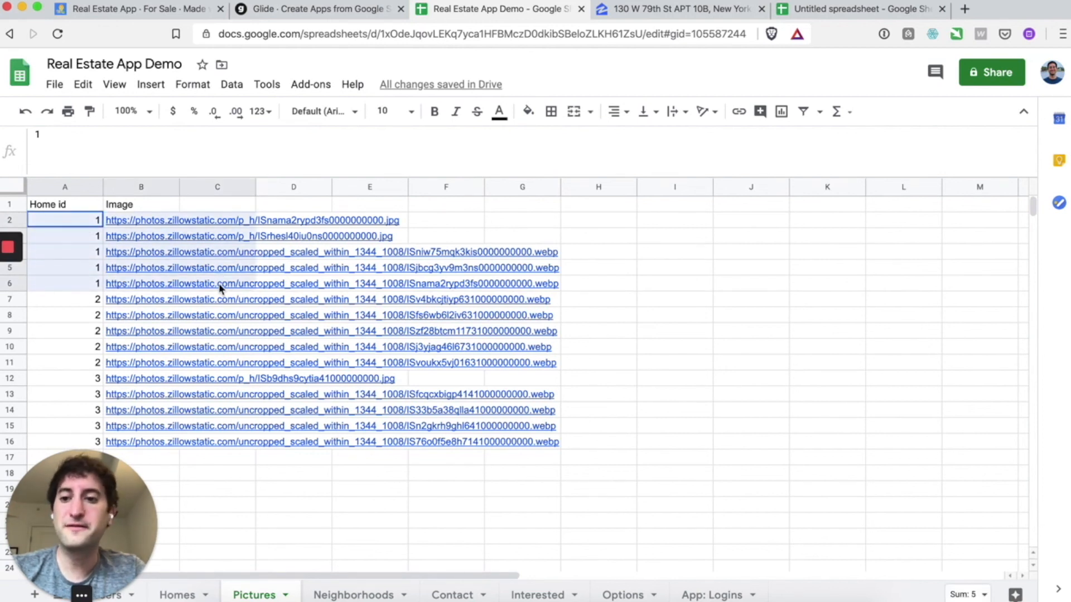
left_click_drag(220, 288, 220, 289)
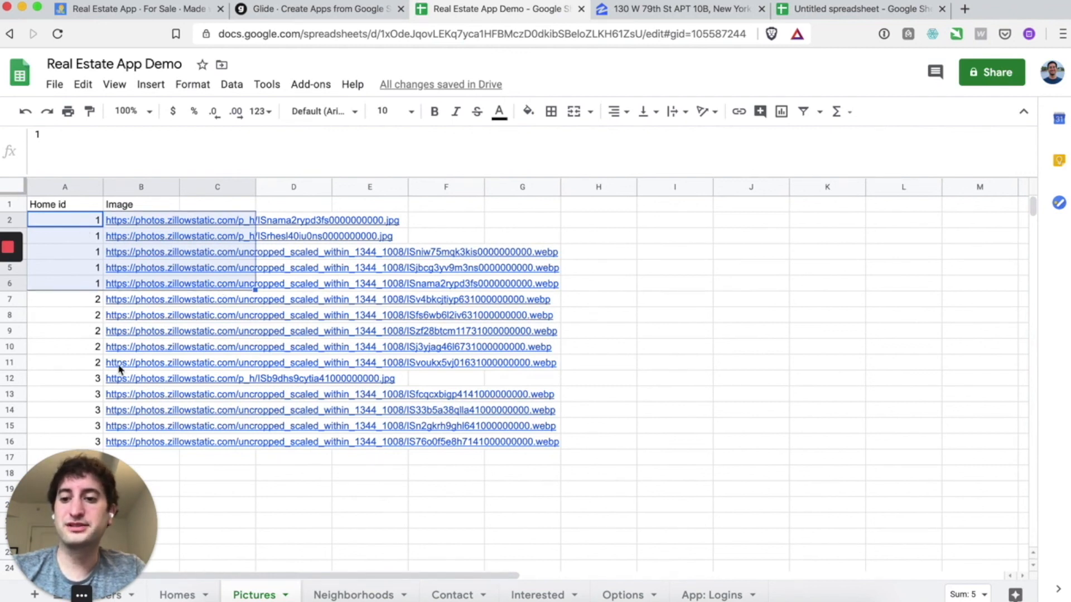
scroll(119, 369, "down", 5)
scroll(79, 319, "up", 1)
scroll(84, 312, "down", 1)
- Fill Home id 4 into A17 and the cells below it
left_click(84, 318)
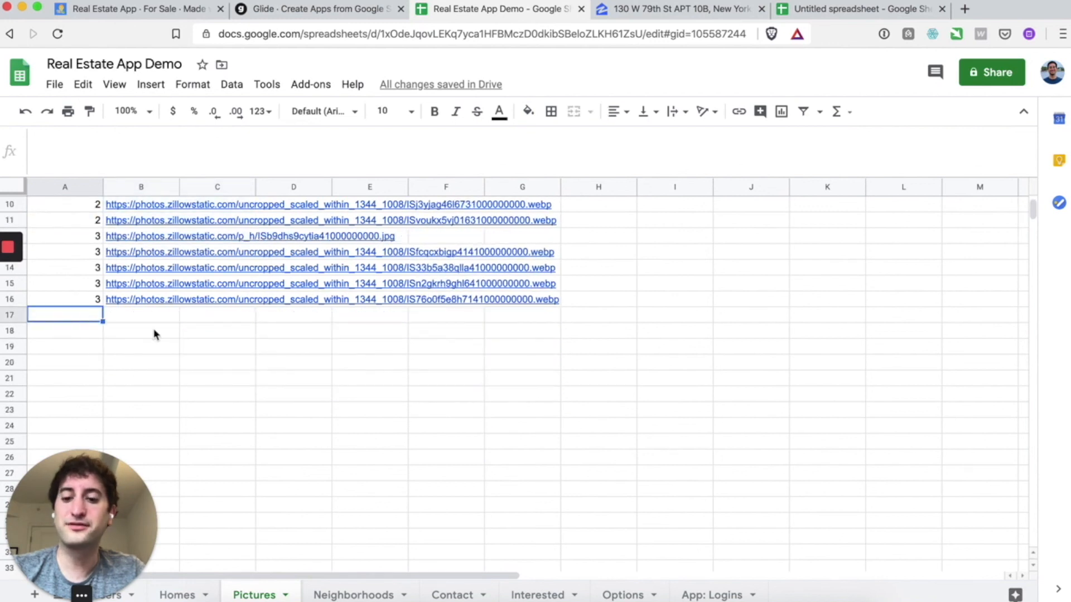
type("4")
key("Return")
type("4")
key("Return")
type("4")
key("Return")
type("4")
key("Return")
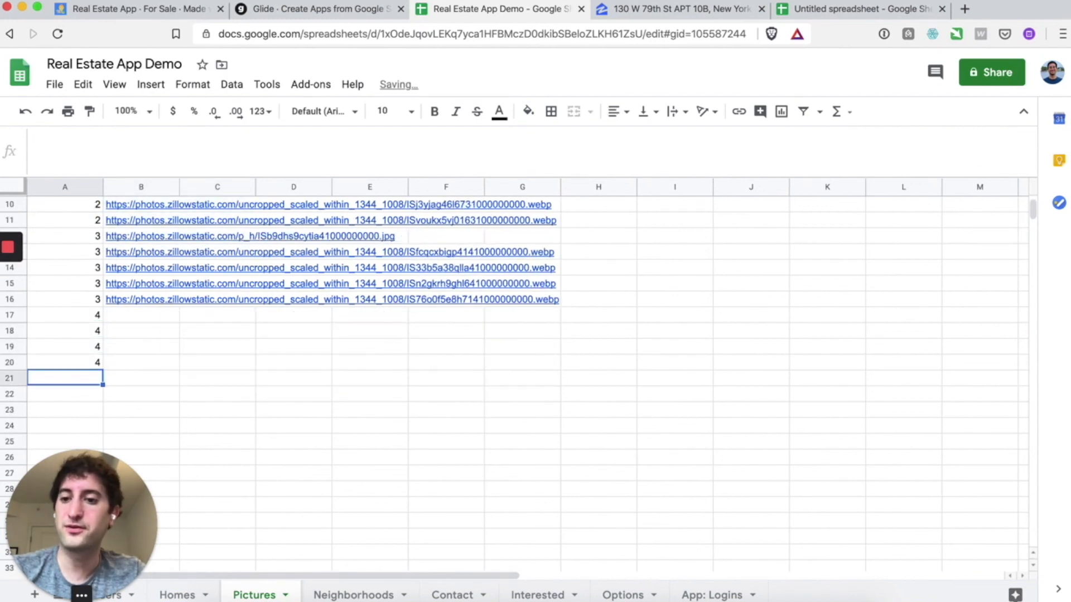
- Paste the Zillow dining room photo's image address into B17
left_click(641, 12)
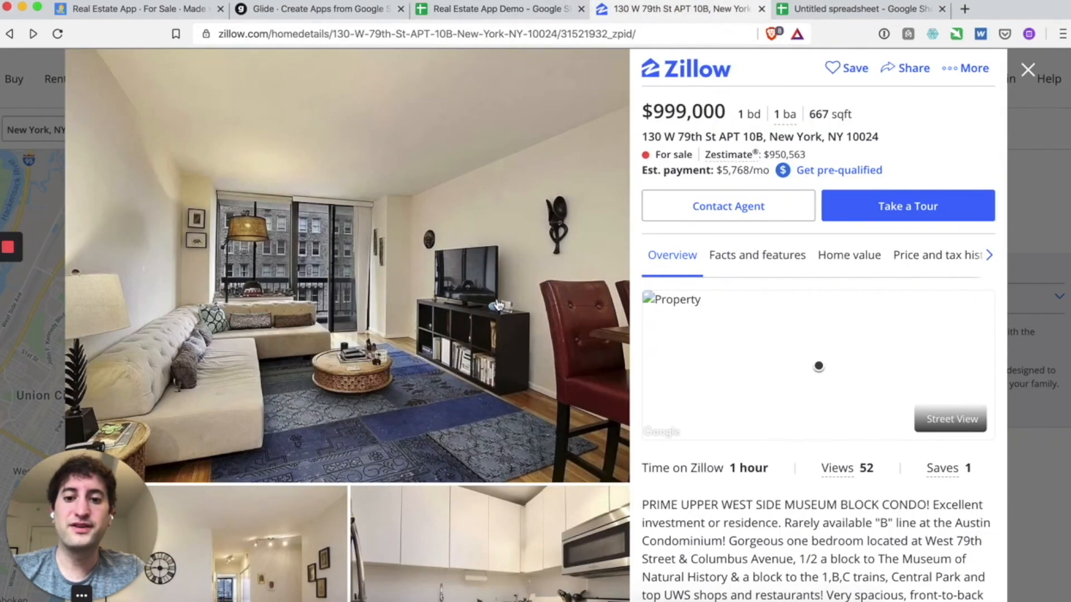
scroll(498, 304, "down", 7)
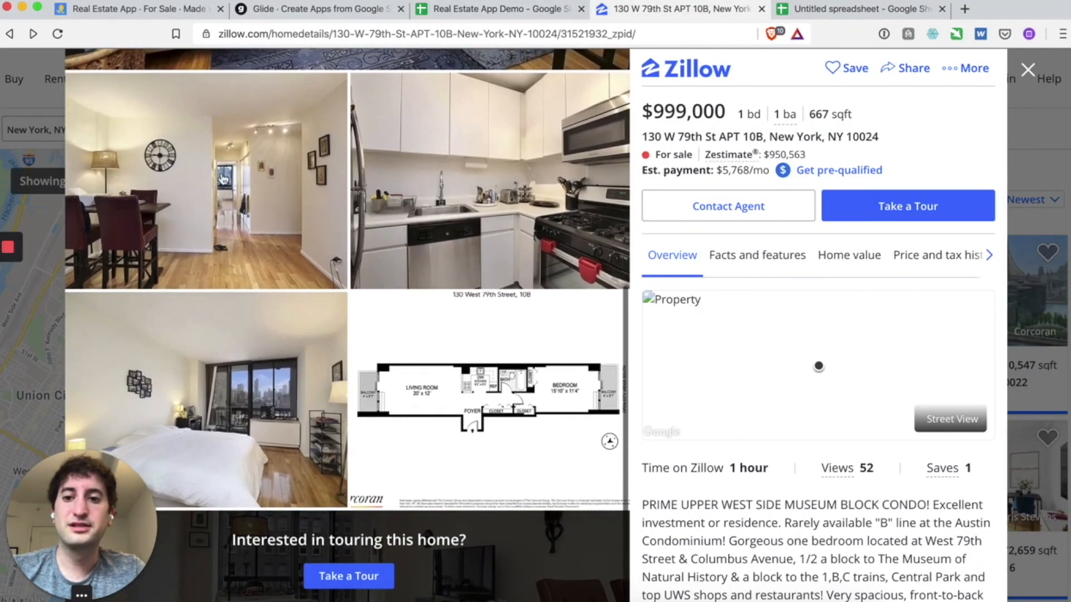
right_click(223, 179)
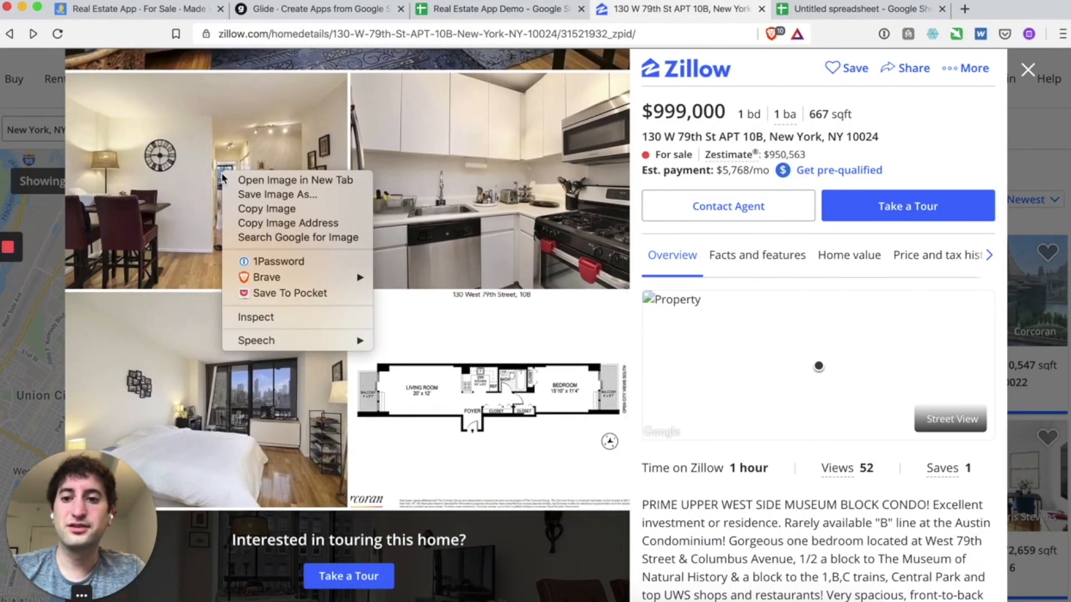
left_click(265, 223)
left_click(478, 10)
left_click(147, 319)
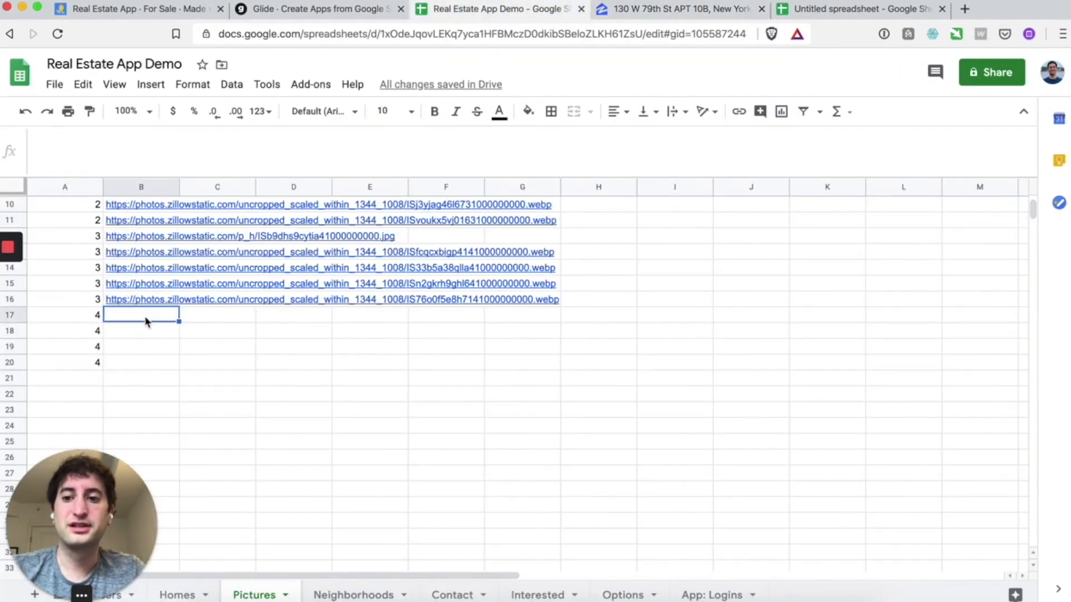
key("ctrl+v")
- Paste the kitchen photo's image address into B18 and clear the surplus 4s from A19:A20
left_click(636, 10)
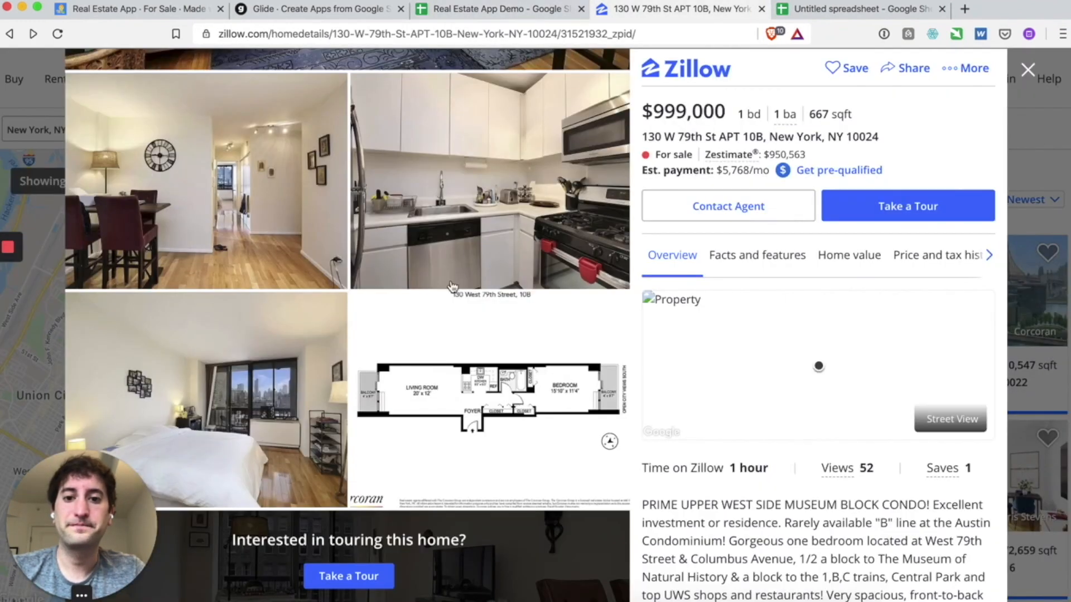
right_click(467, 206)
left_click(499, 251)
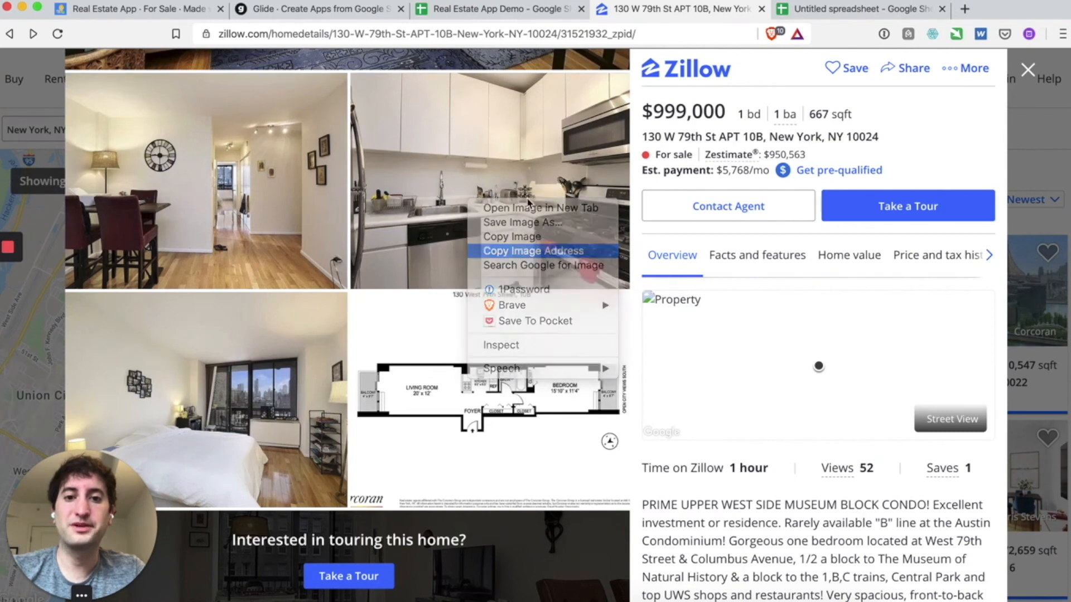
left_click(511, 12)
left_click(155, 332)
key("ctrl+v")
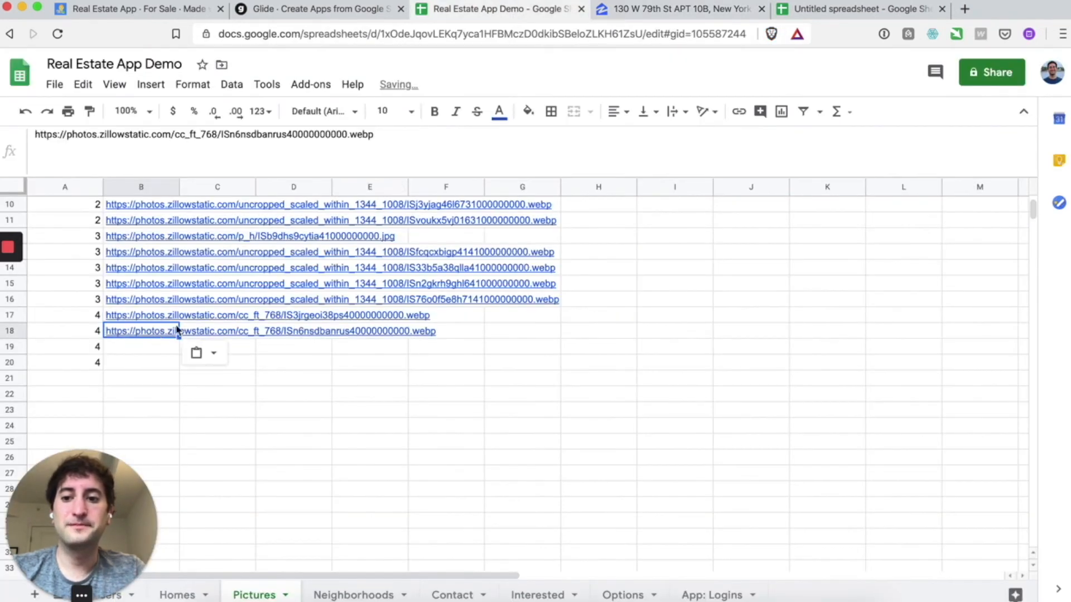
left_click_drag(98, 347, 98, 362)
key("Delete")
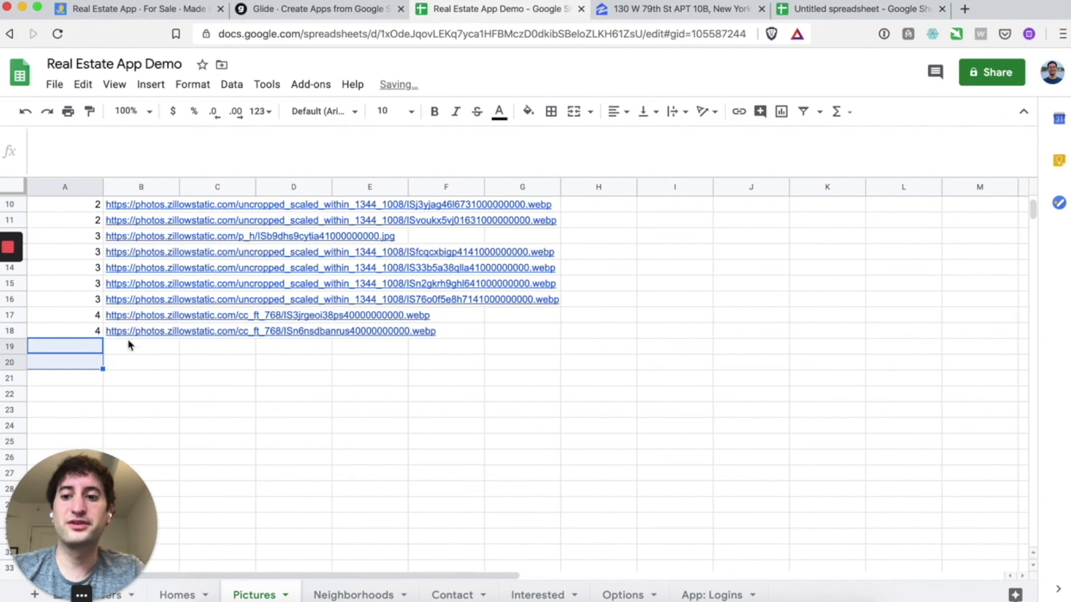
scroll(176, 401, "up", 3)
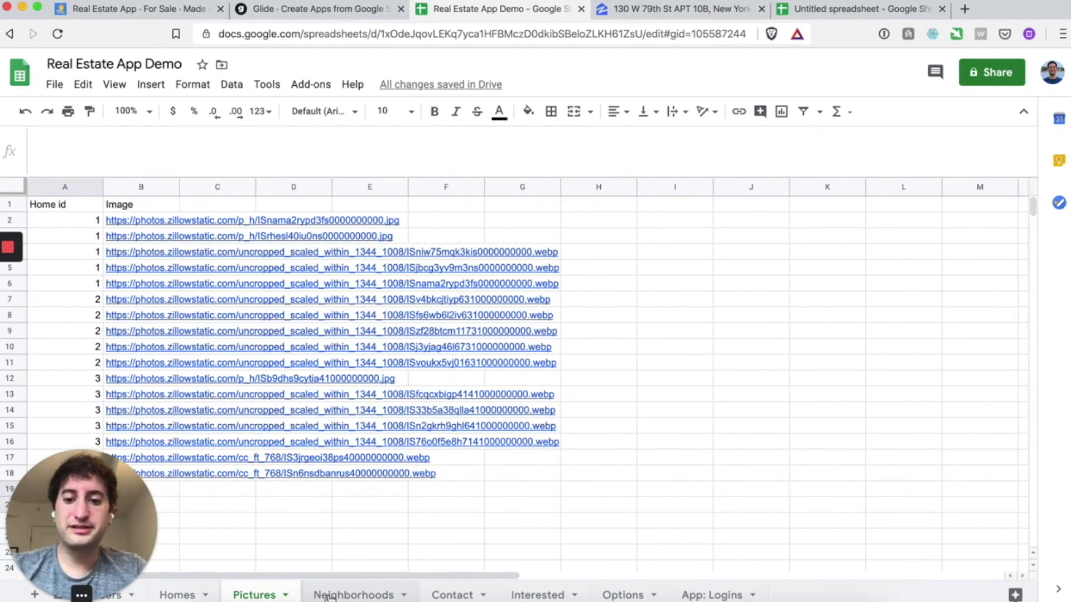
left_click(190, 596)
left_click(234, 596)
left_click(190, 595)
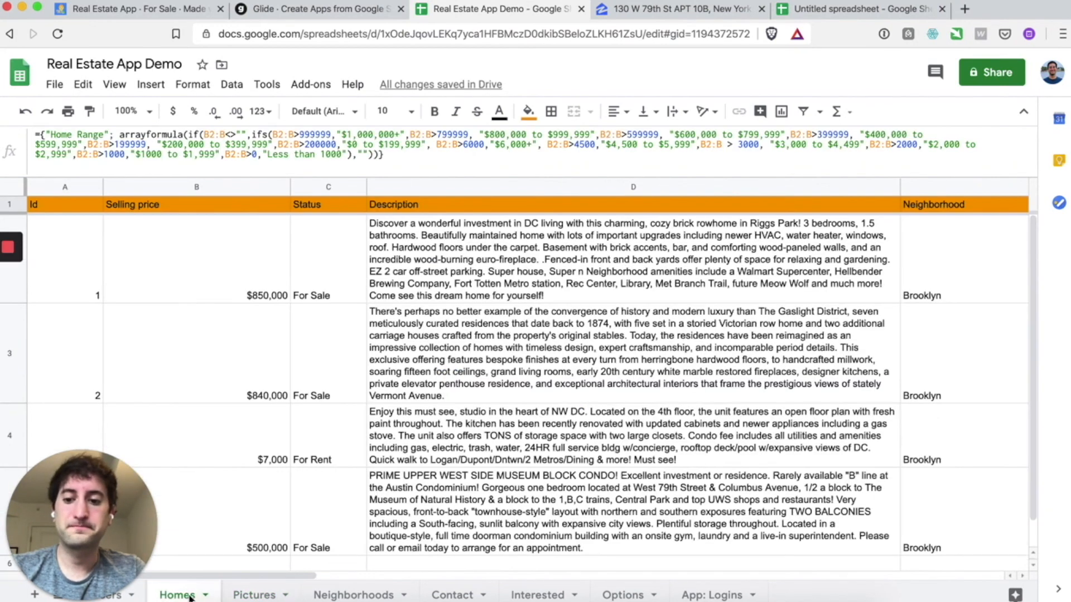
left_click(255, 596)
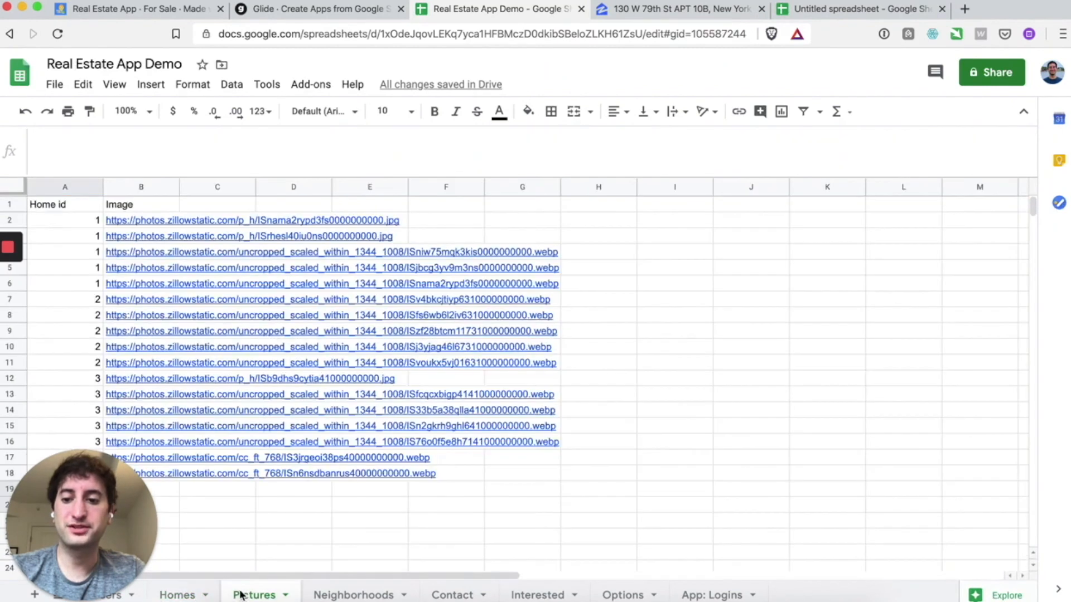